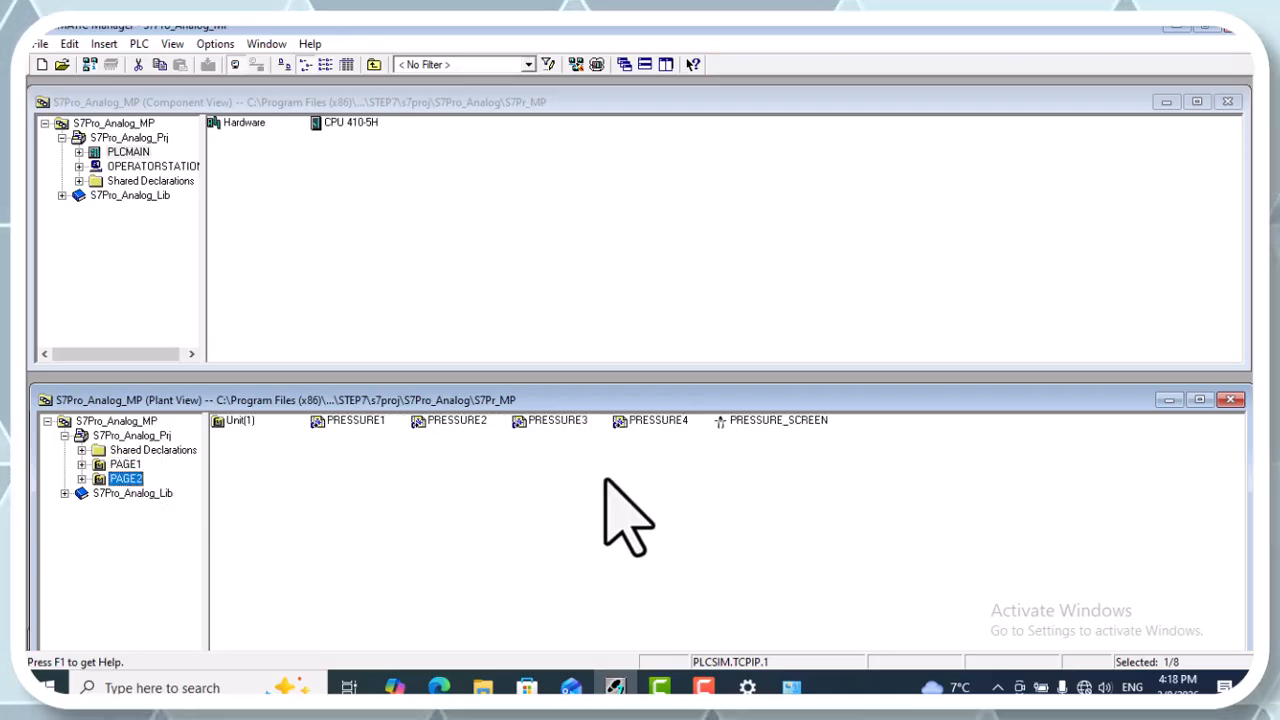
- Start the S7-PLCSIM simulator, close the IB 0 input window and switch the simulated CPU to RUN-P
{"action": "left_click", "coordinate": [597, 64]}
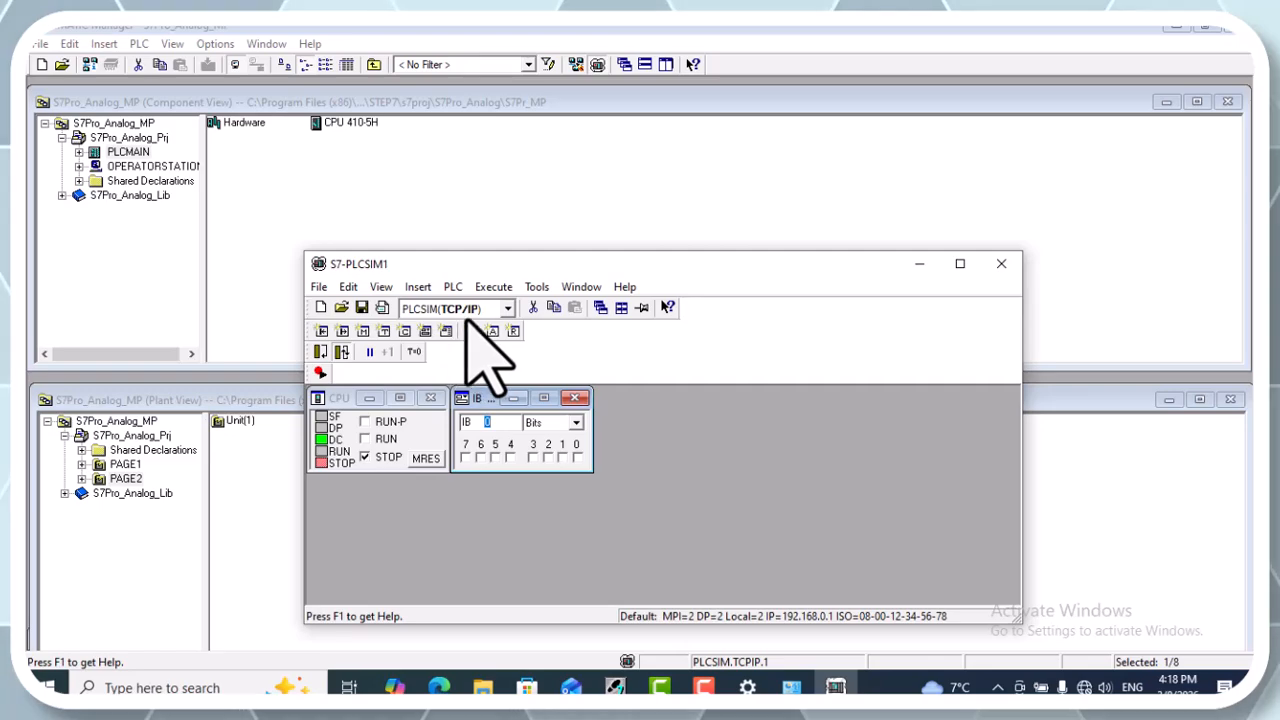
{"action": "left_click", "coordinate": [576, 398]}
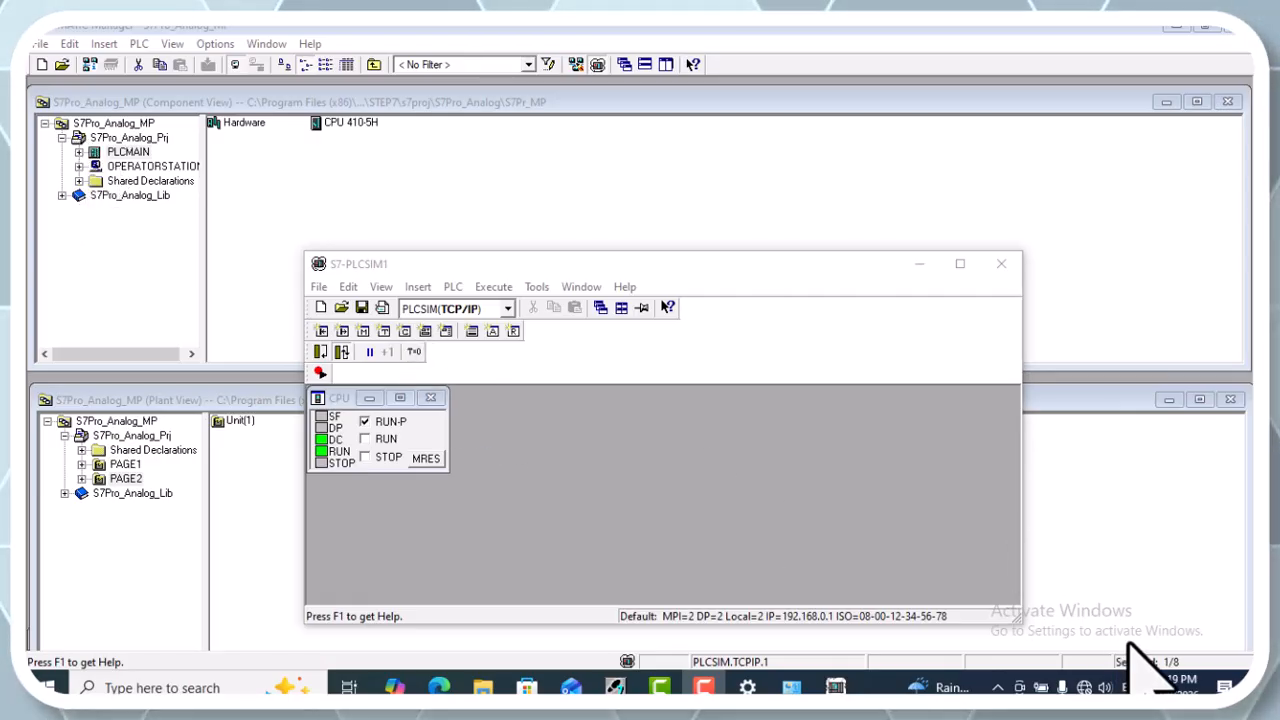
- Compile the charts of PLCMAIN's S7 Program(1) with Entire program scope and module driver generation, and close the compile log
{"action": "left_click", "coordinate": [78, 152]}
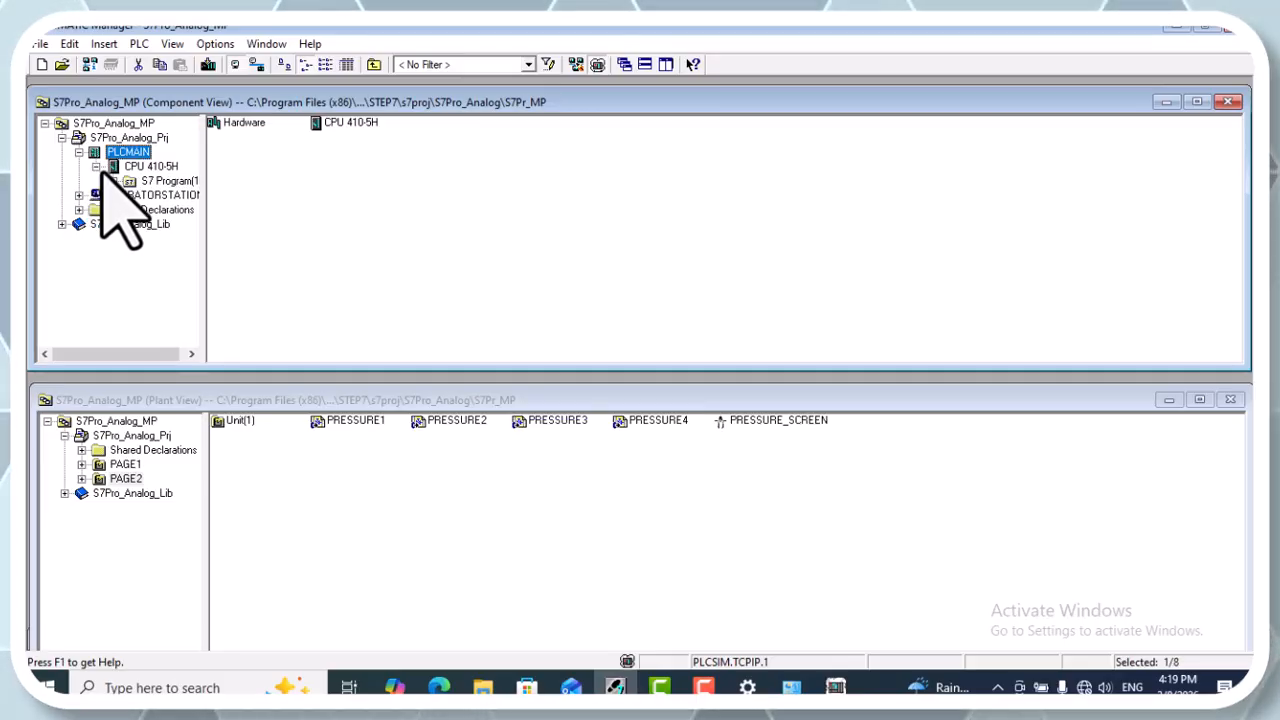
{"action": "left_click", "coordinate": [113, 181]}
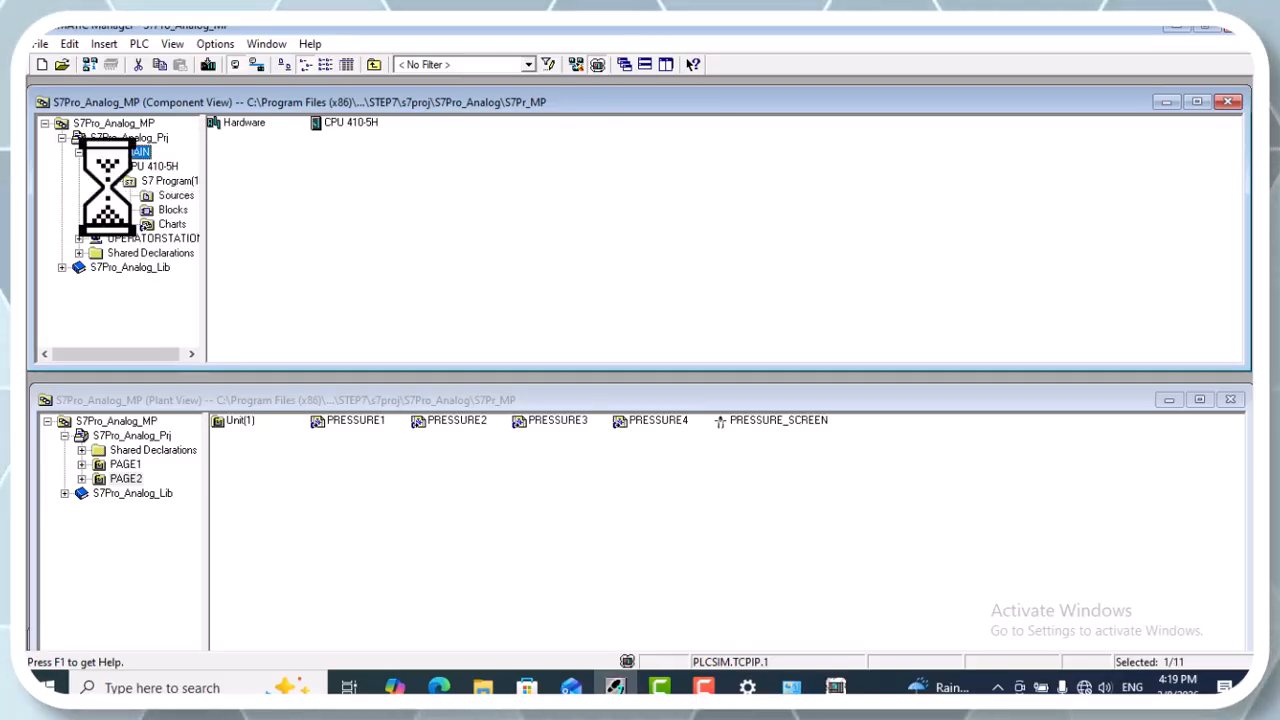
{"action": "right_click", "coordinate": [182, 228]}
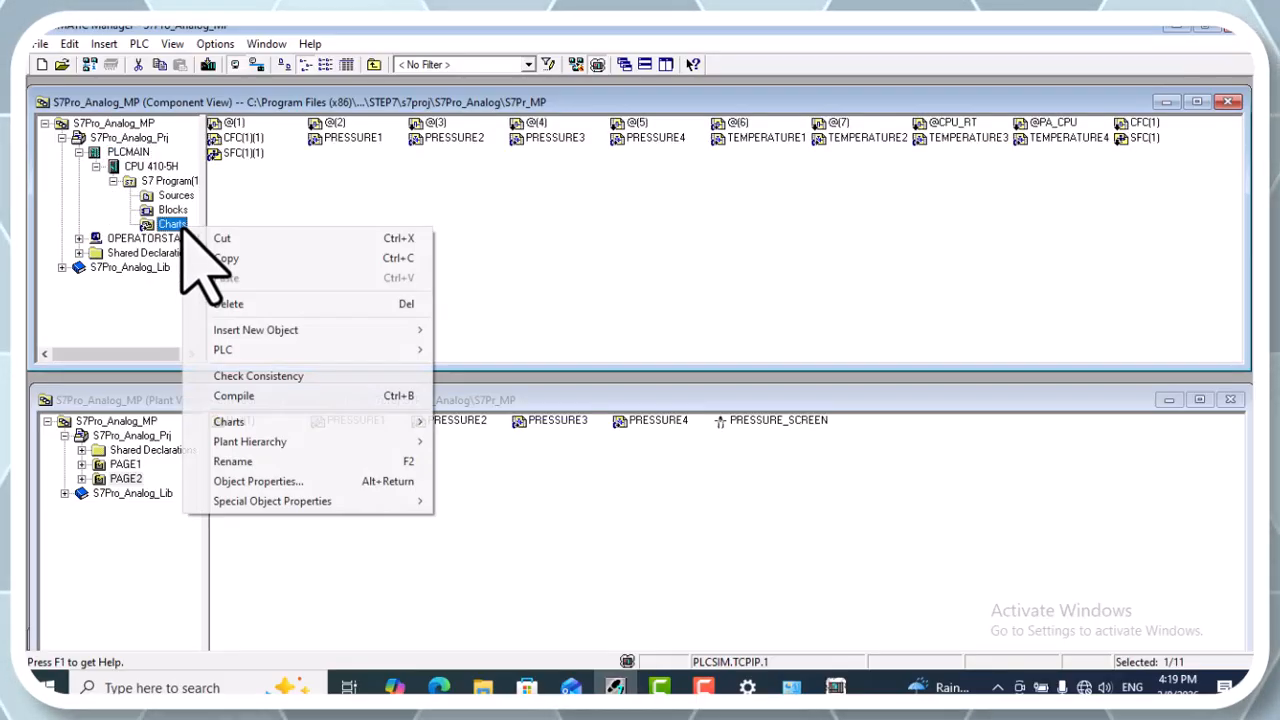
{"action": "left_click", "coordinate": [240, 396]}
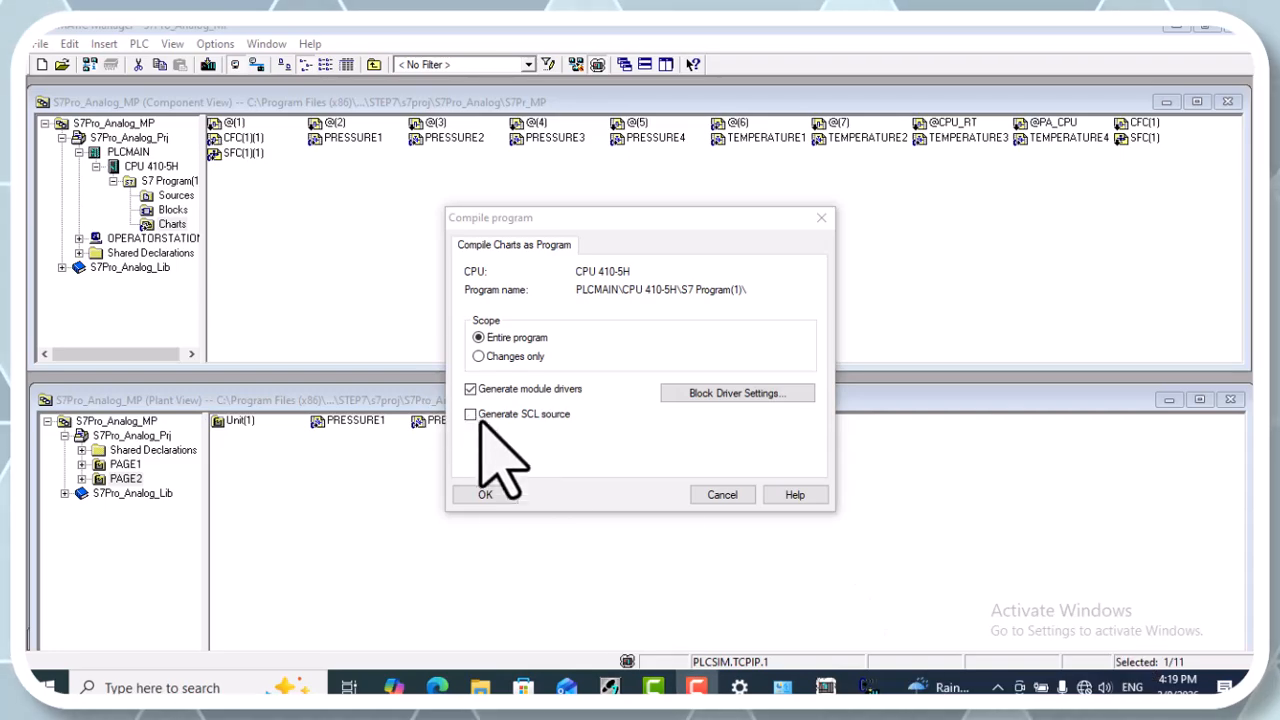
{"action": "left_click", "coordinate": [489, 494]}
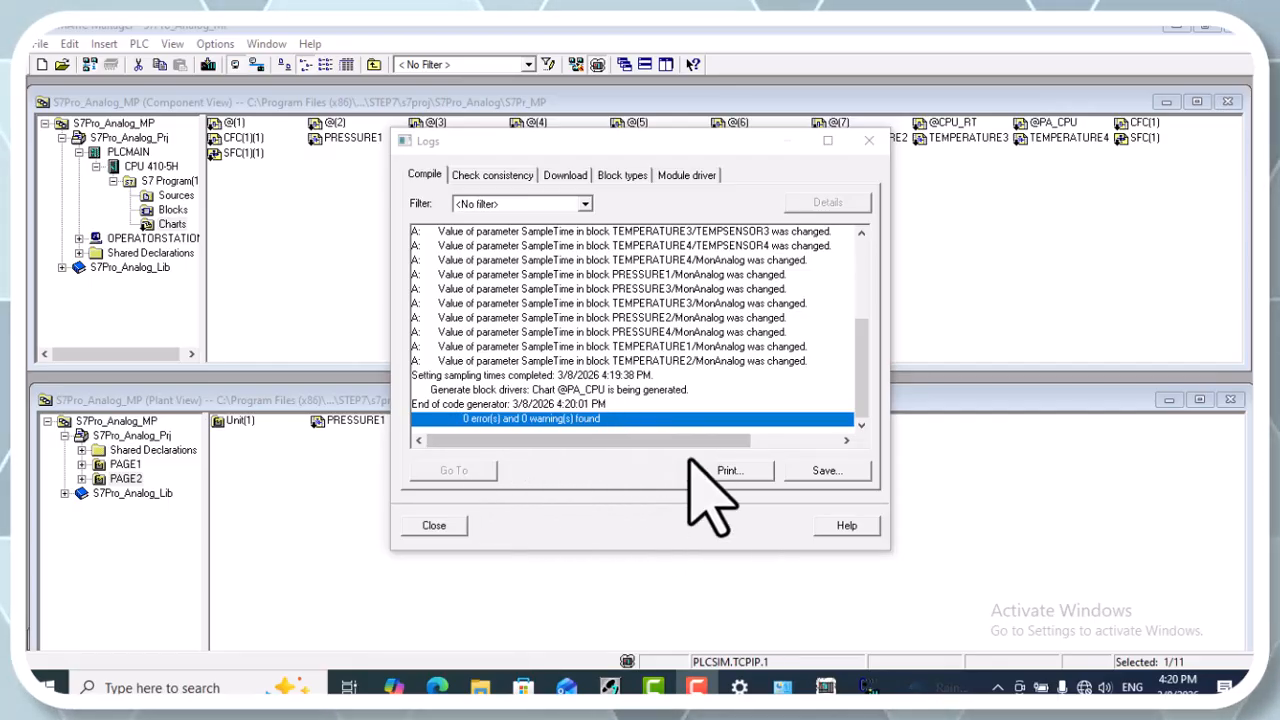
{"action": "left_click", "coordinate": [450, 525]}
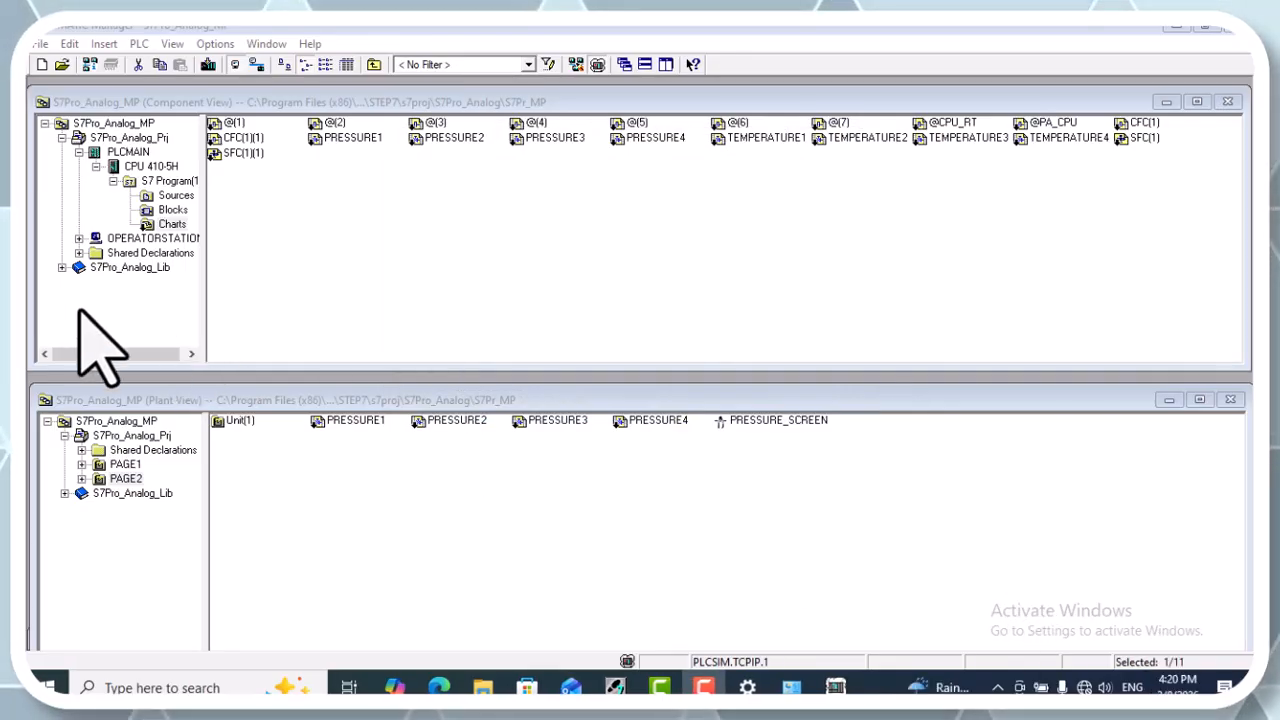
- Try to select a network connection for the S7 program while compiling OS(1), and cancel the Compile OS wizard
{"action": "left_click", "coordinate": [80, 153]}
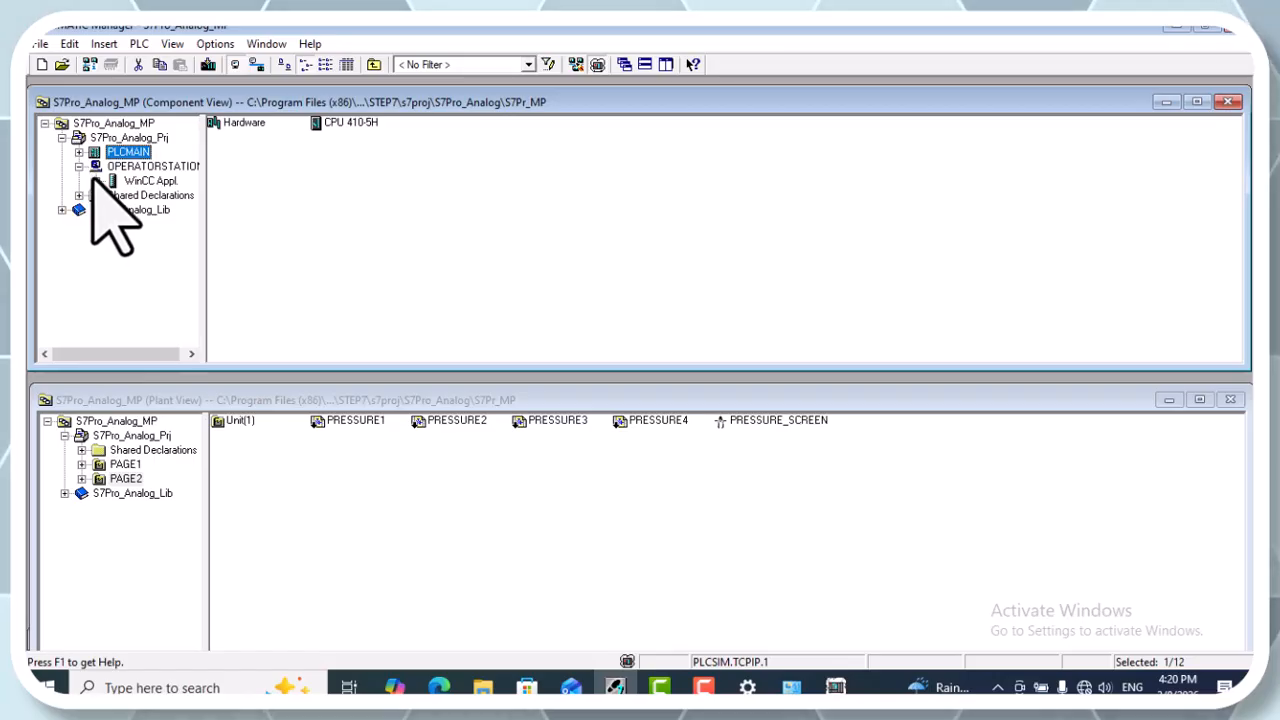
{"action": "right_click", "coordinate": [155, 197]}
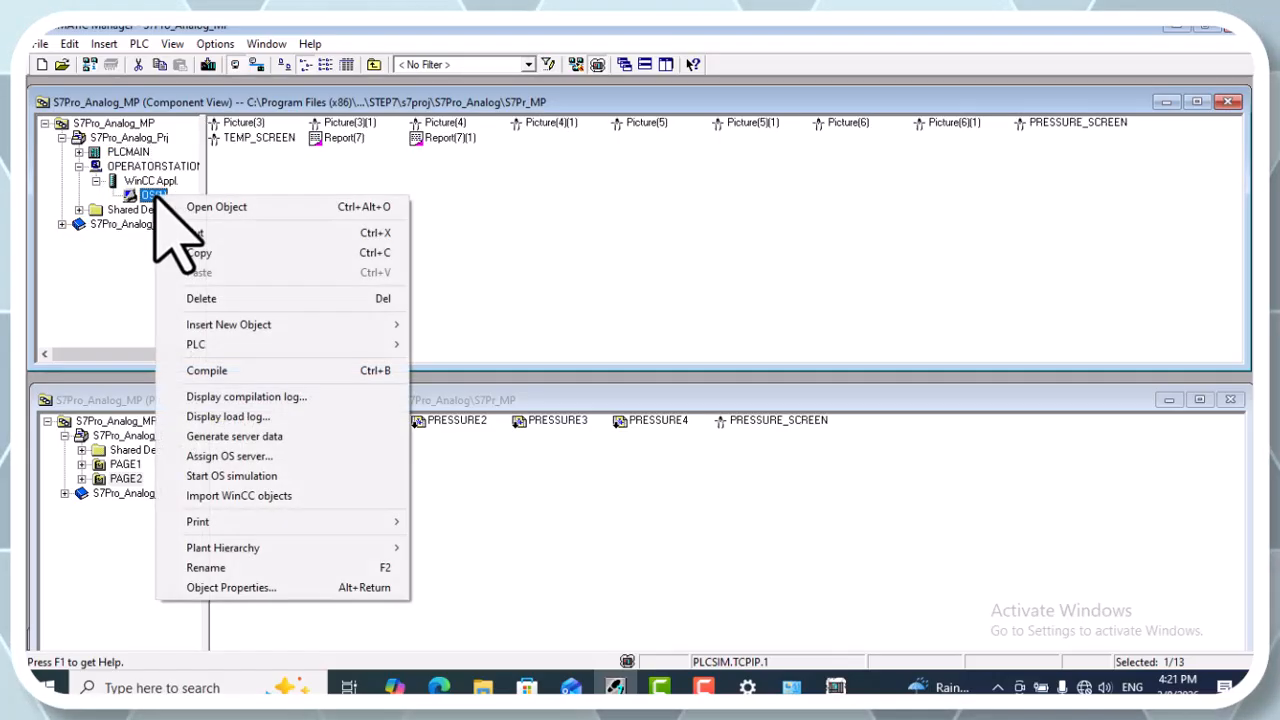
{"action": "left_click", "coordinate": [272, 370]}
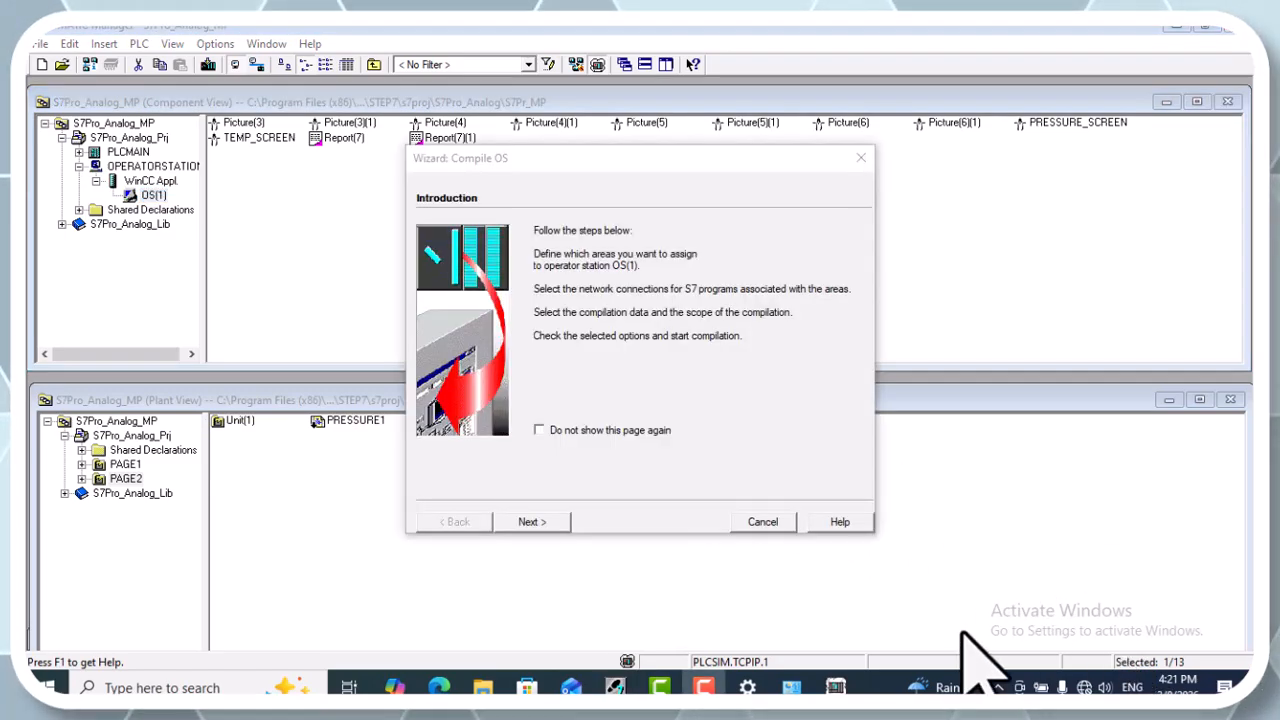
{"action": "left_click", "coordinate": [530, 522]}
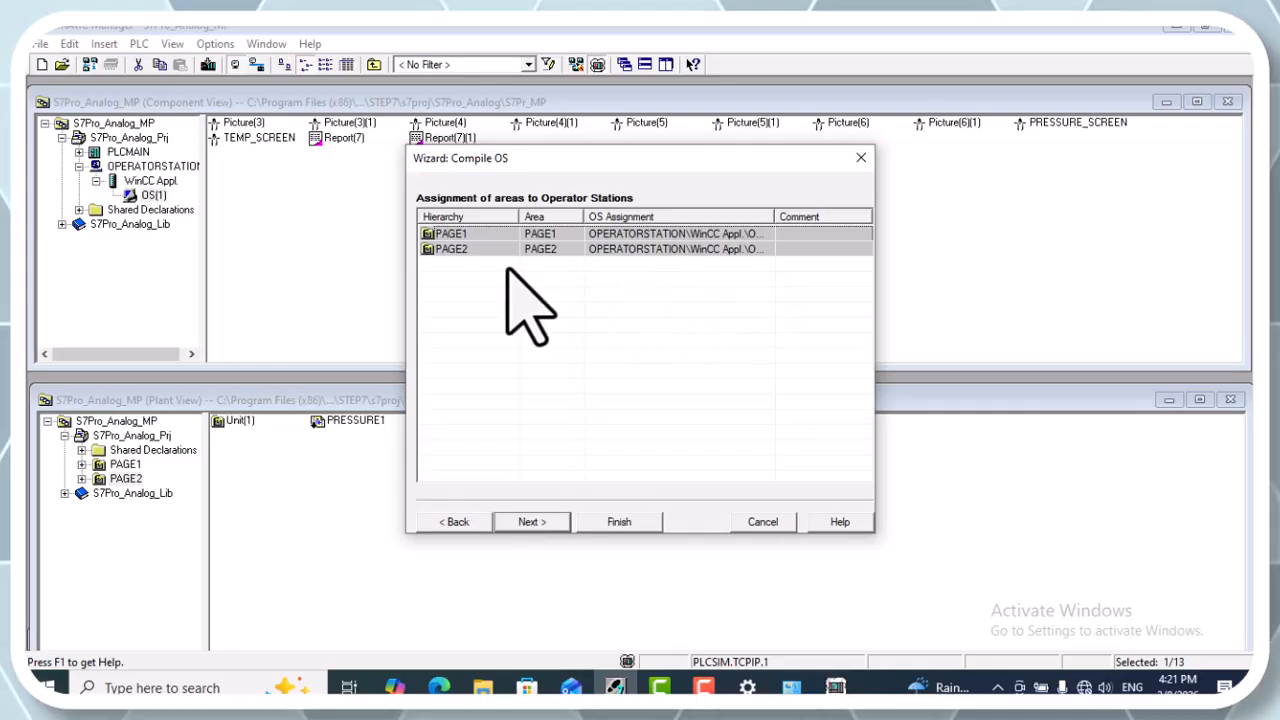
{"action": "left_click", "coordinate": [530, 522]}
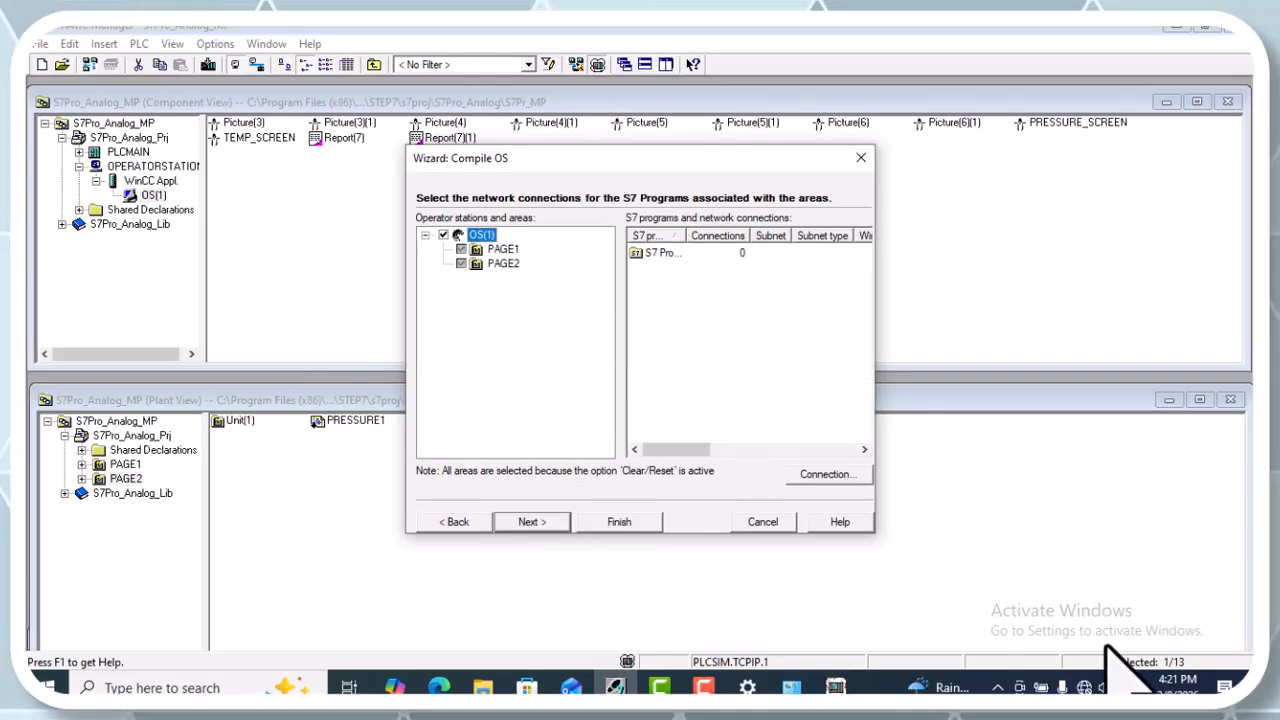
{"action": "left_click", "coordinate": [676, 253]}
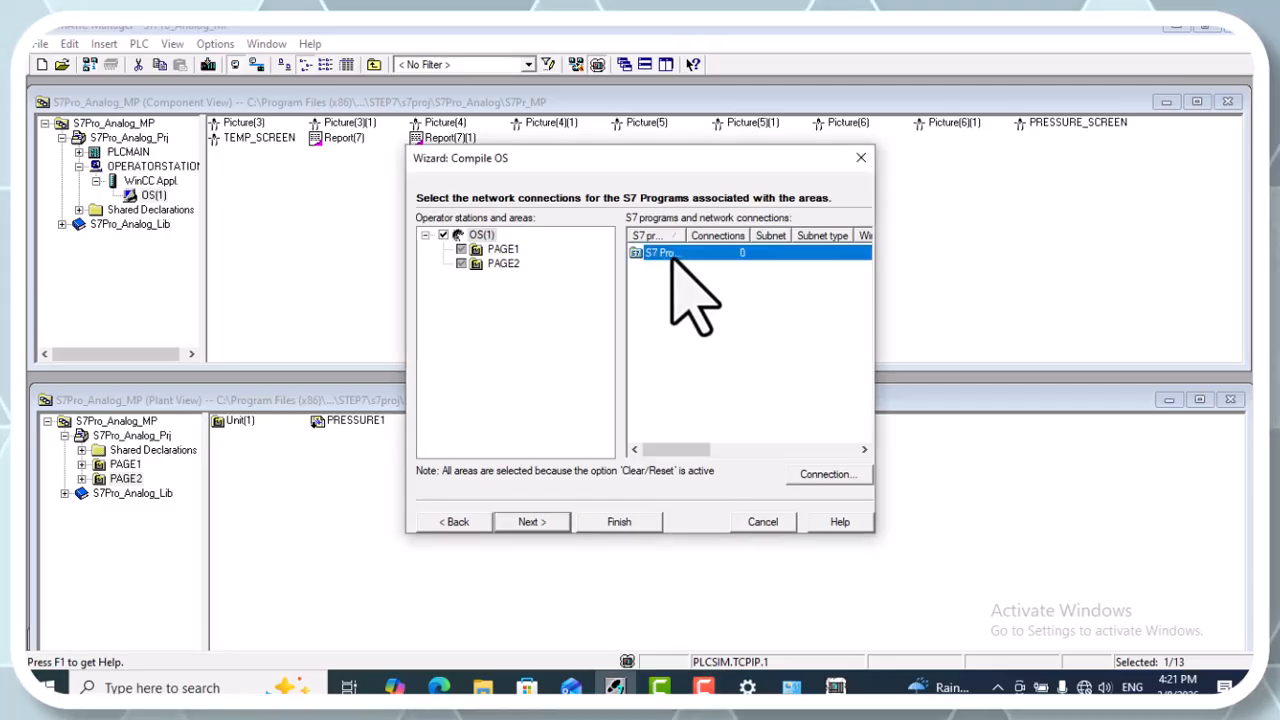
{"action": "left_click", "coordinate": [815, 474]}
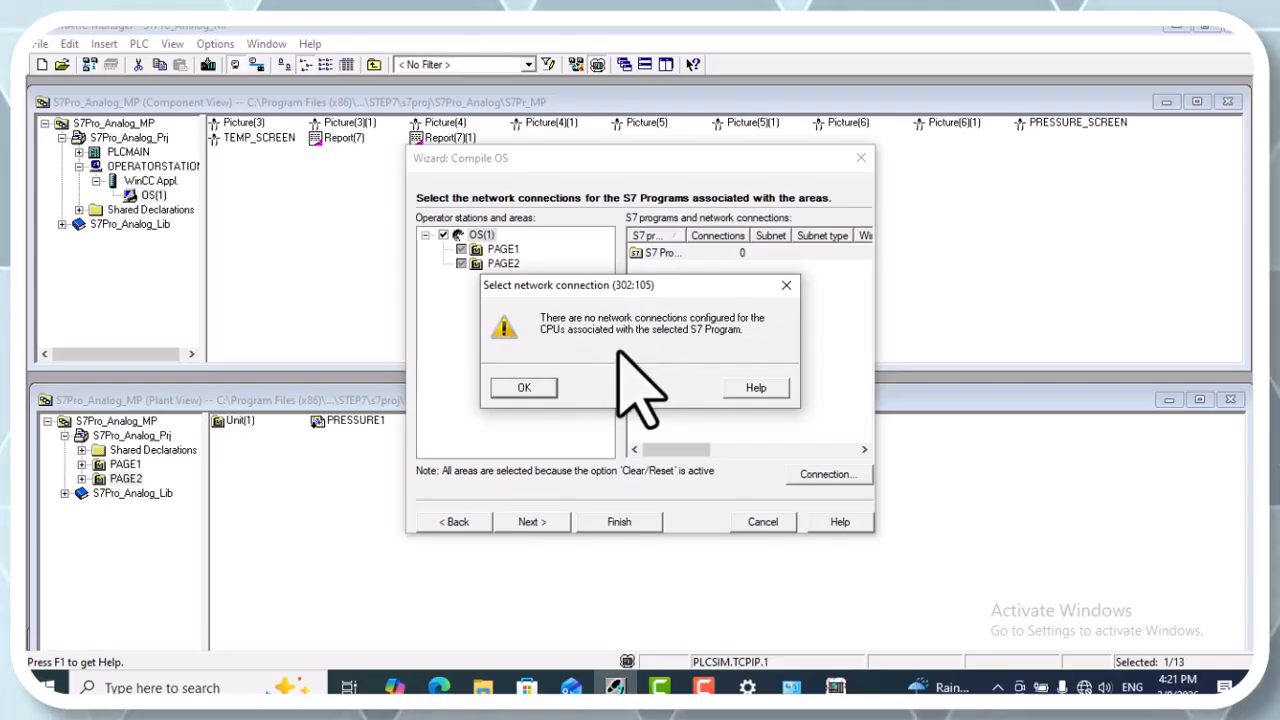
{"action": "left_click", "coordinate": [540, 388]}
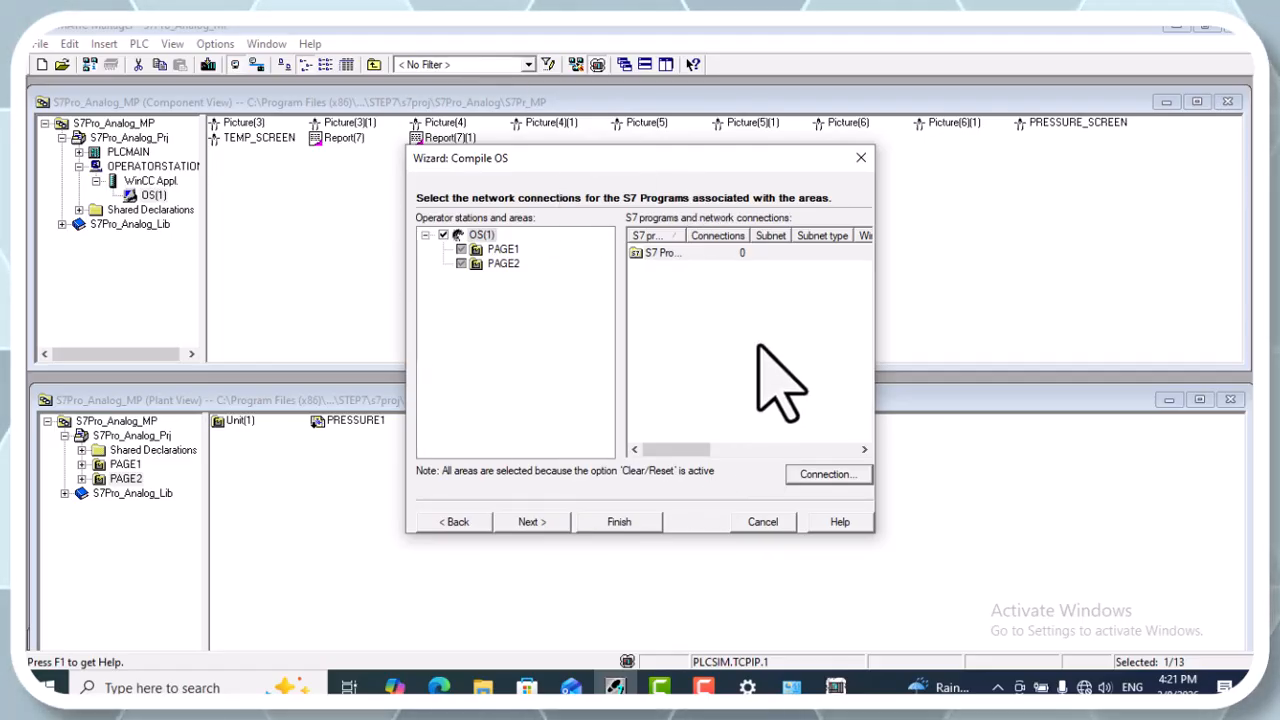
{"action": "left_click", "coordinate": [763, 522]}
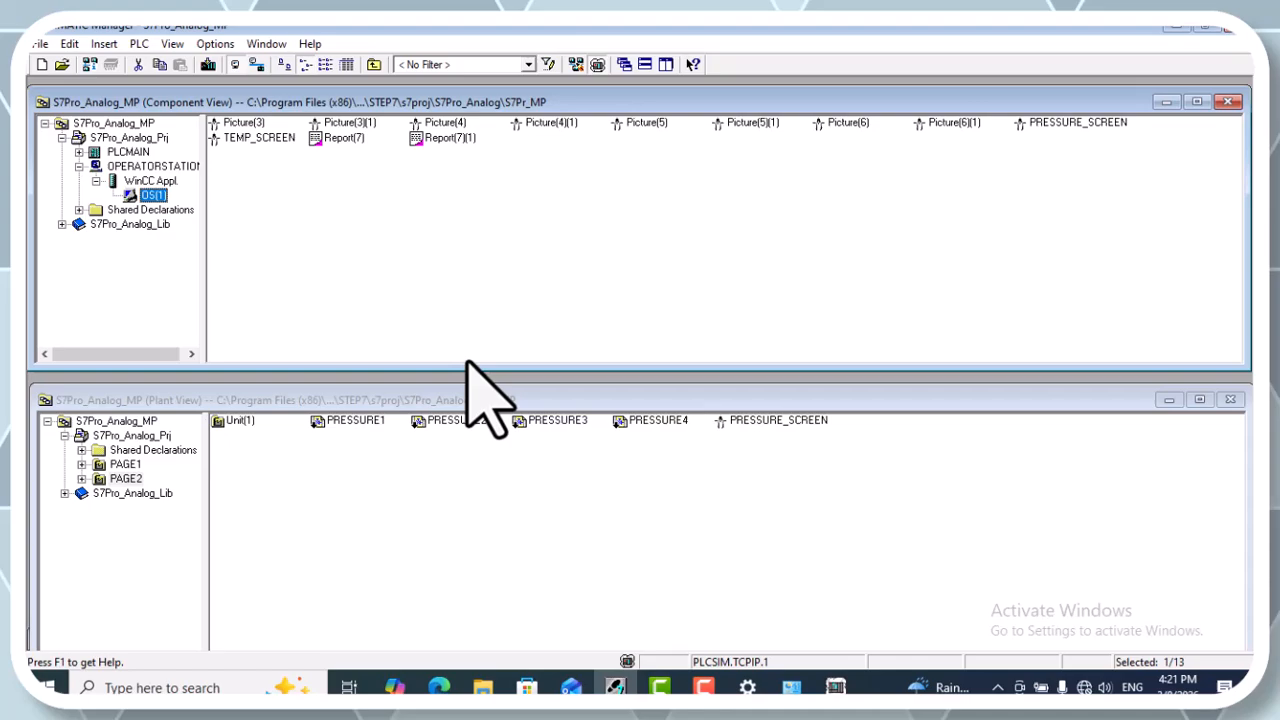
- In PLCMAIN's hardware configuration, delete the OPER01 subnet from the PN-IO-X5 Ethernet interface and keep the interface on PROFINET01
{"action": "left_click", "coordinate": [128, 151]}
{"action": "double_click", "coordinate": [246, 124]}
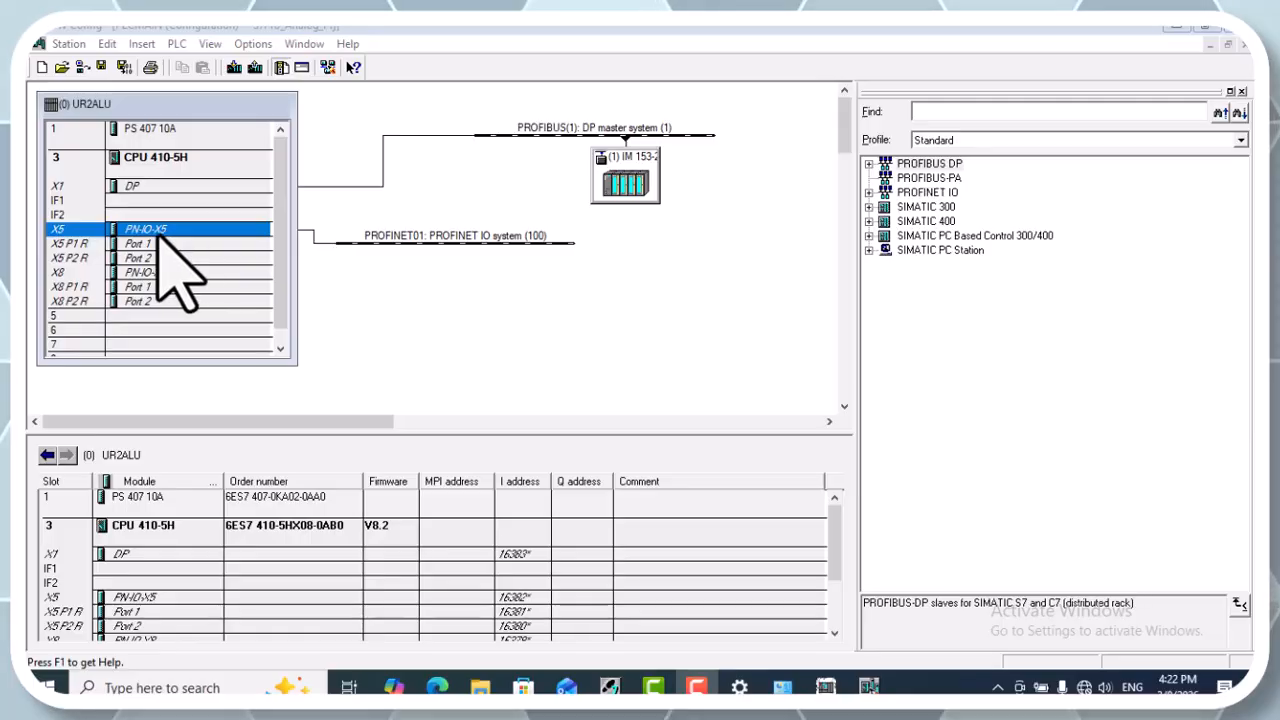
{"action": "double_click", "coordinate": [152, 232]}
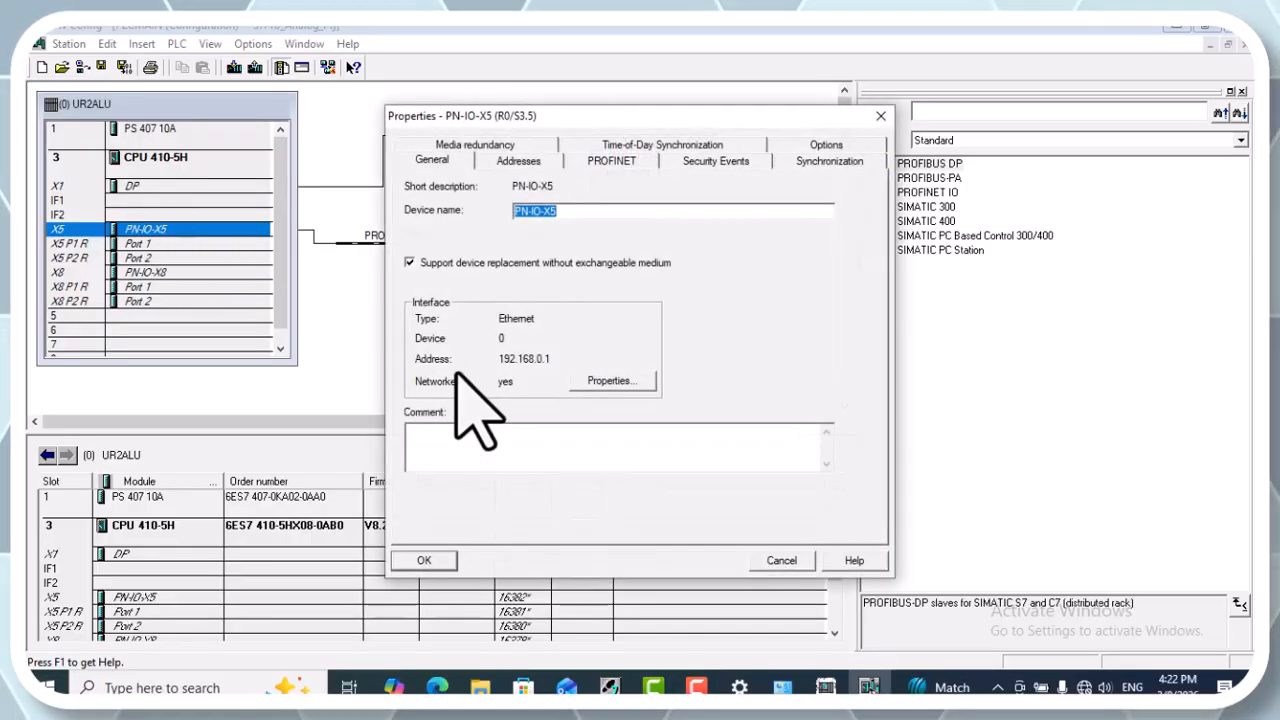
{"action": "left_click", "coordinate": [601, 383]}
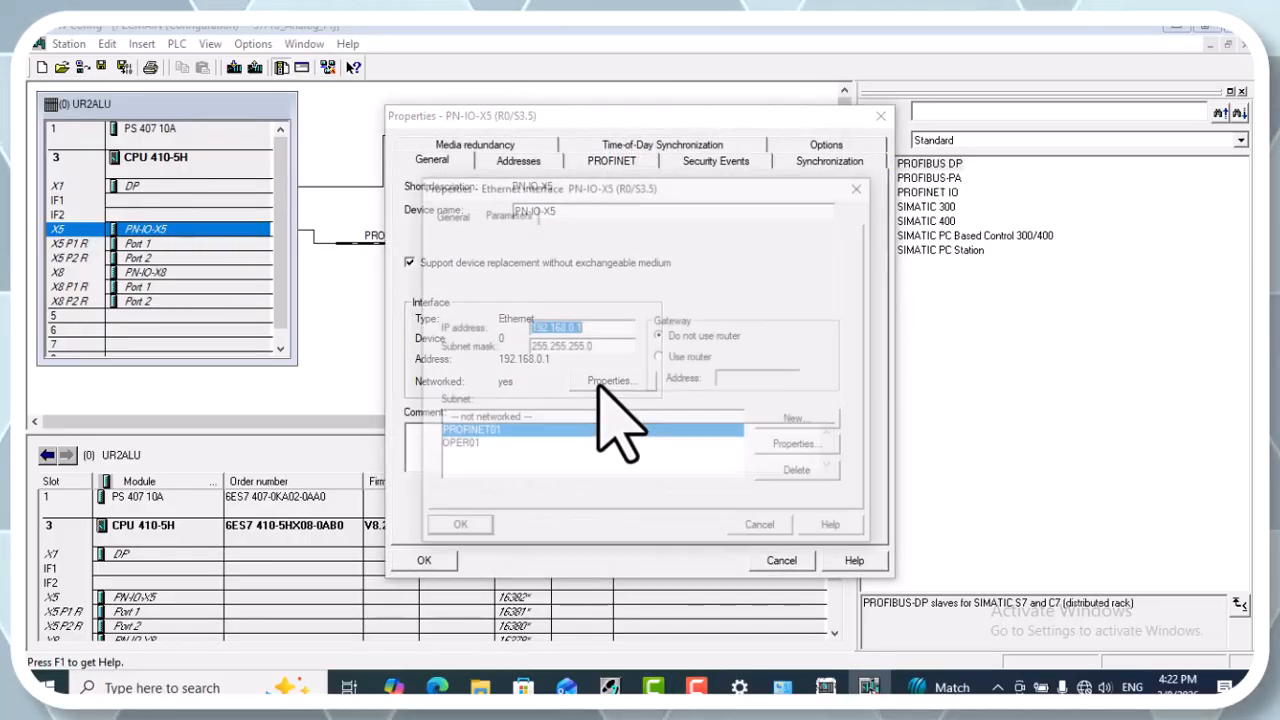
{"action": "left_click", "coordinate": [472, 446]}
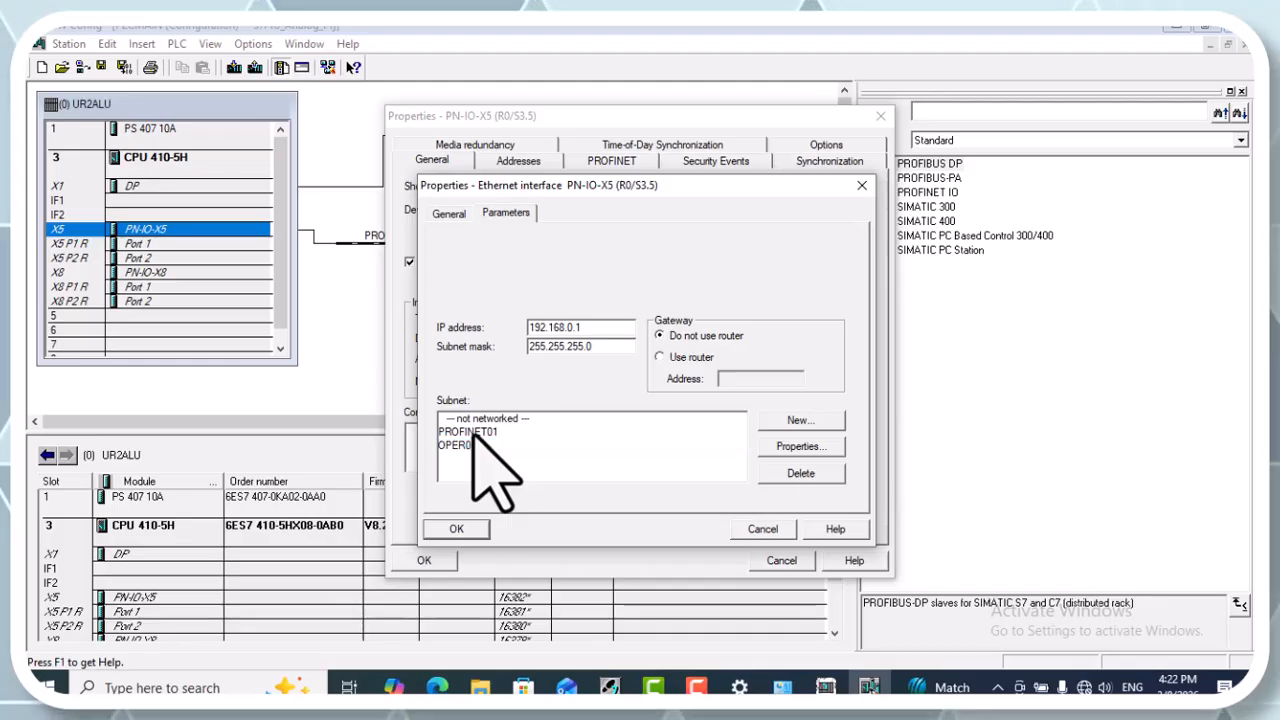
{"action": "left_click", "coordinate": [471, 433]}
{"action": "left_click", "coordinate": [471, 445]}
{"action": "left_click", "coordinate": [471, 431]}
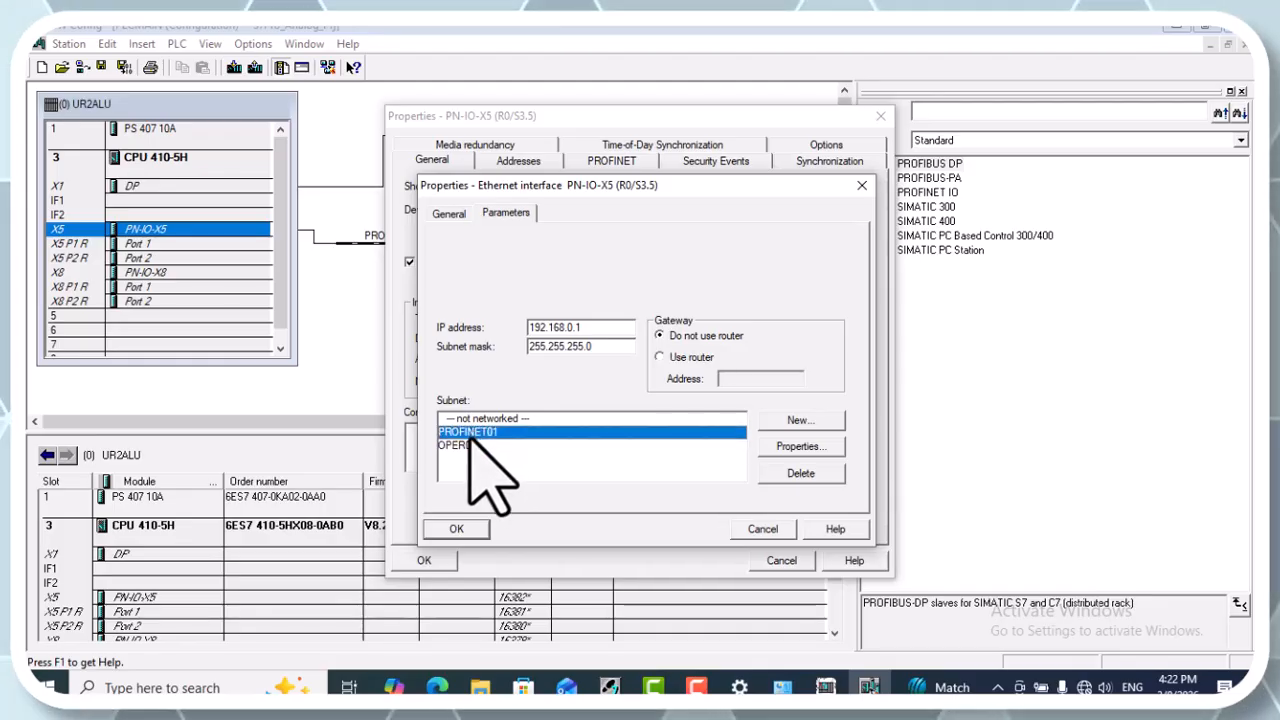
{"action": "left_click", "coordinate": [471, 445]}
{"action": "left_click", "coordinate": [800, 474]}
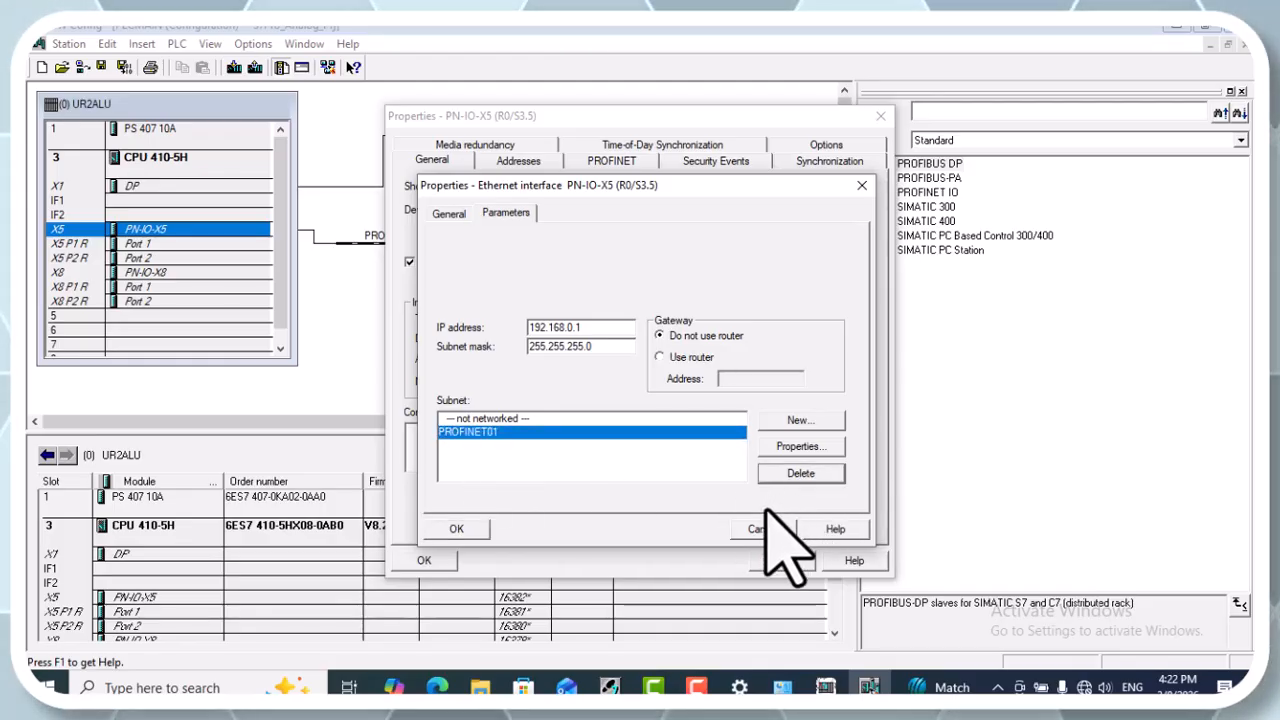
{"action": "left_click", "coordinate": [459, 526]}
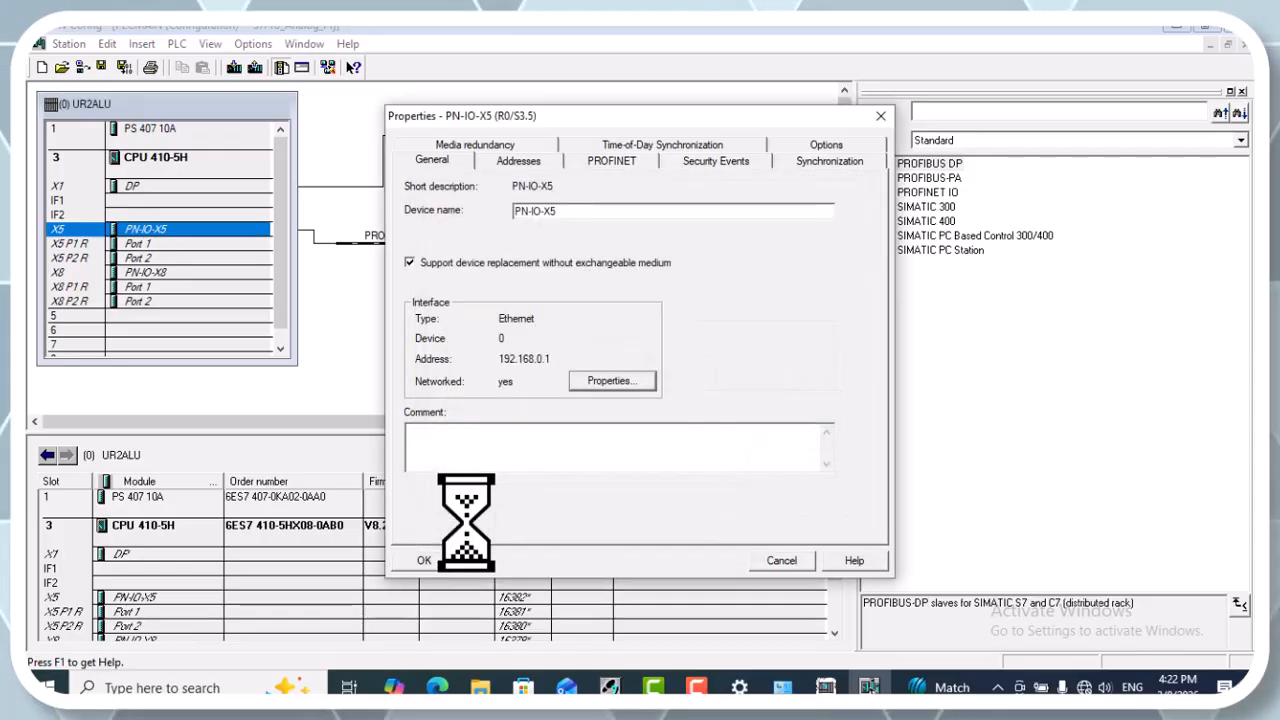
{"action": "left_click", "coordinate": [432, 568]}
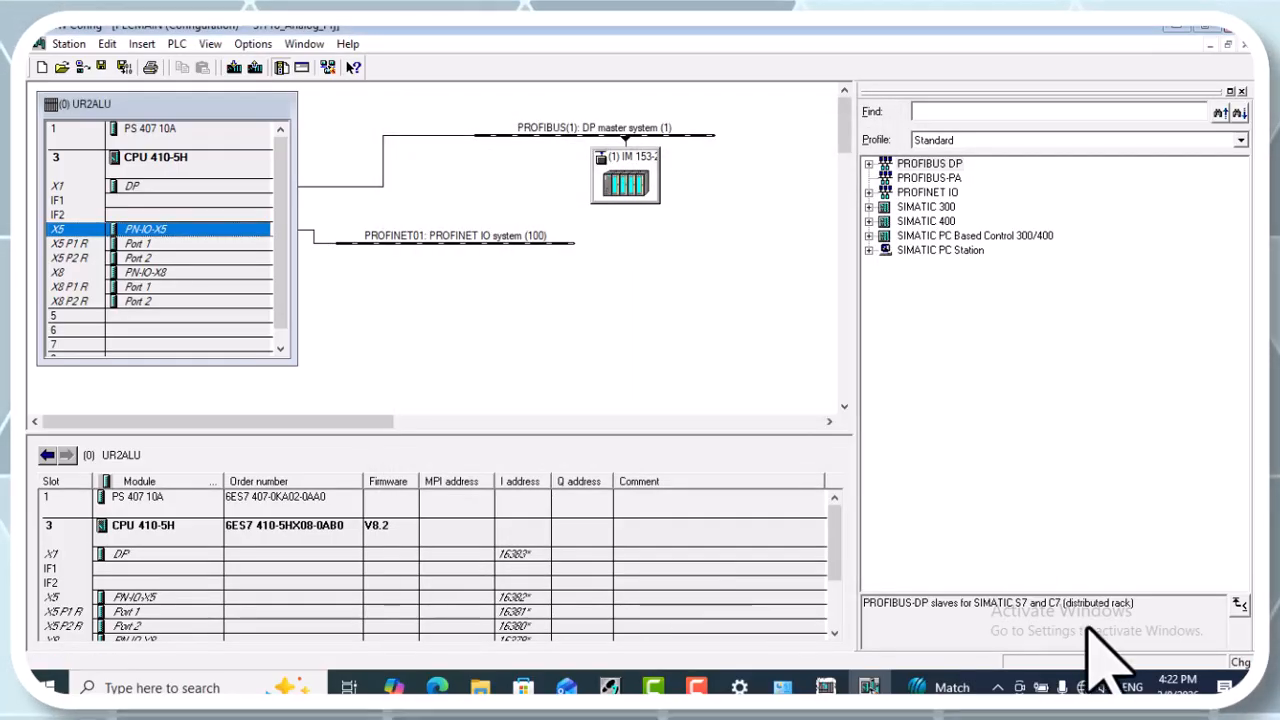
- Save and compile the PLCMAIN hardware configuration and close it
{"action": "left_click", "coordinate": [124, 68]}
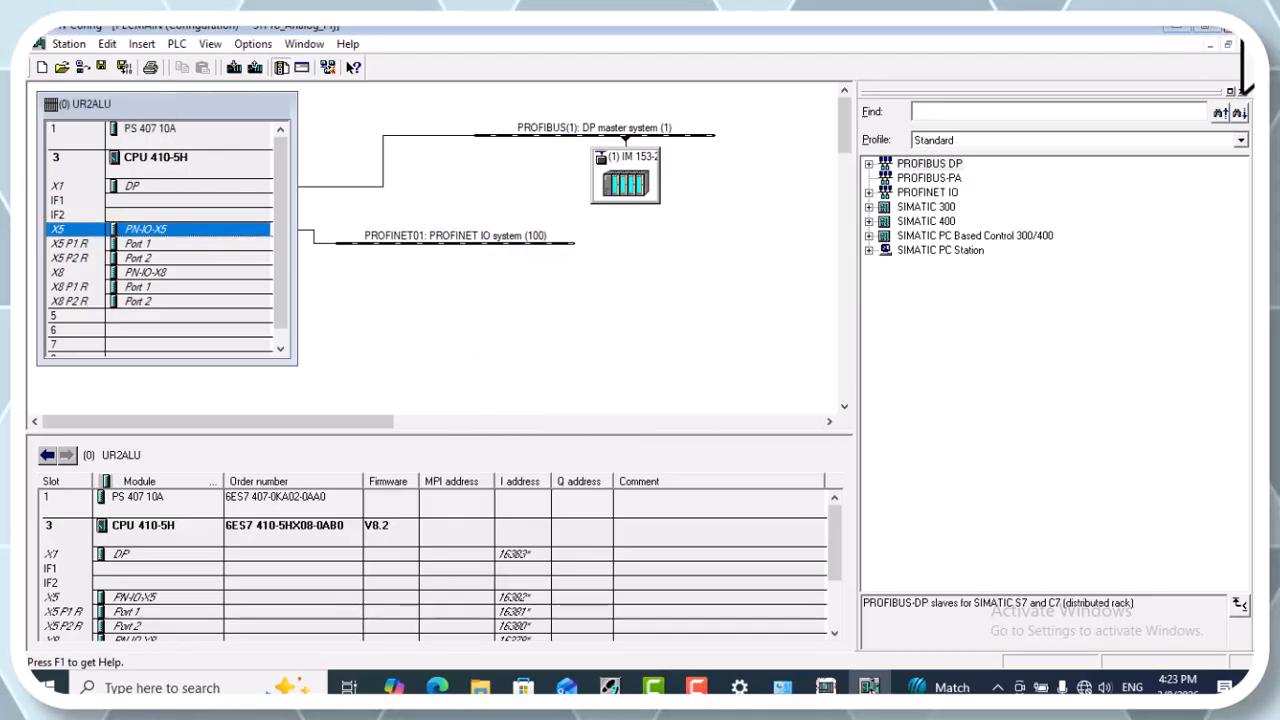
{"action": "left_click", "coordinate": [1229, 45]}
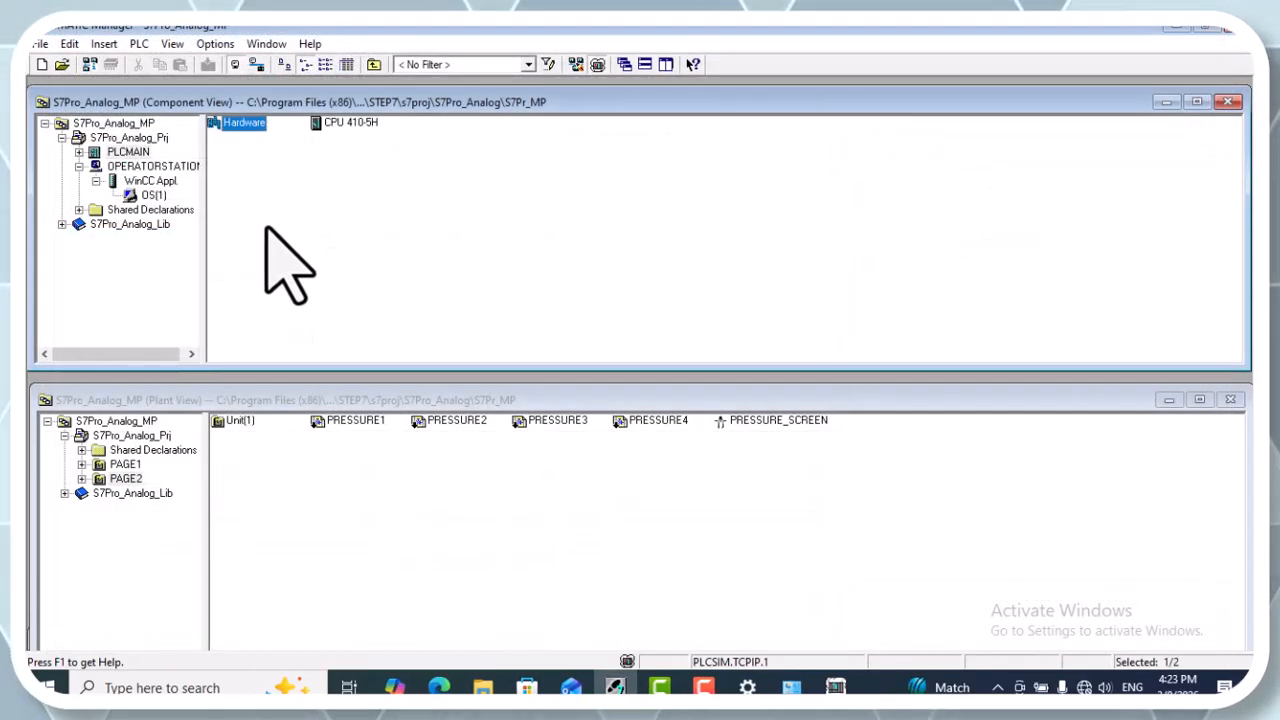
- Connect the OPERATORSTATION's IE General module to the PROFINET01 subnet, and save and compile the station configuration
{"action": "left_click", "coordinate": [158, 182]}
{"action": "left_click", "coordinate": [132, 167]}
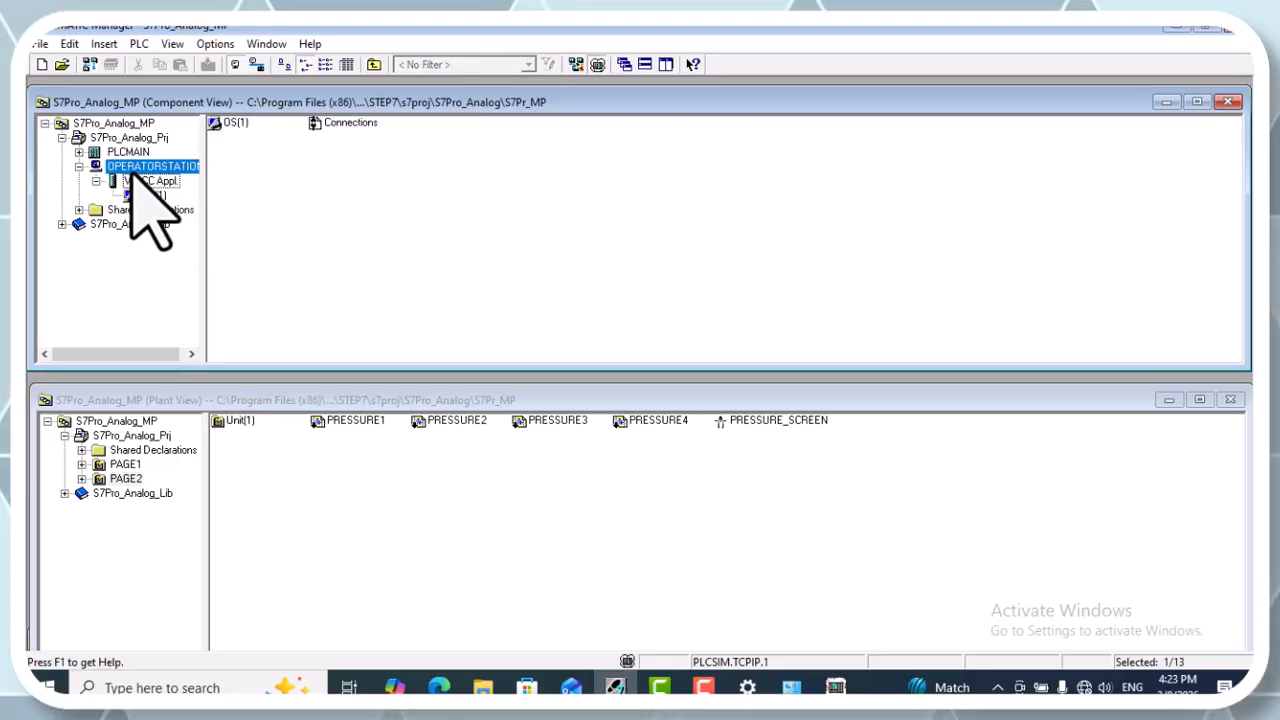
{"action": "double_click", "coordinate": [250, 124]}
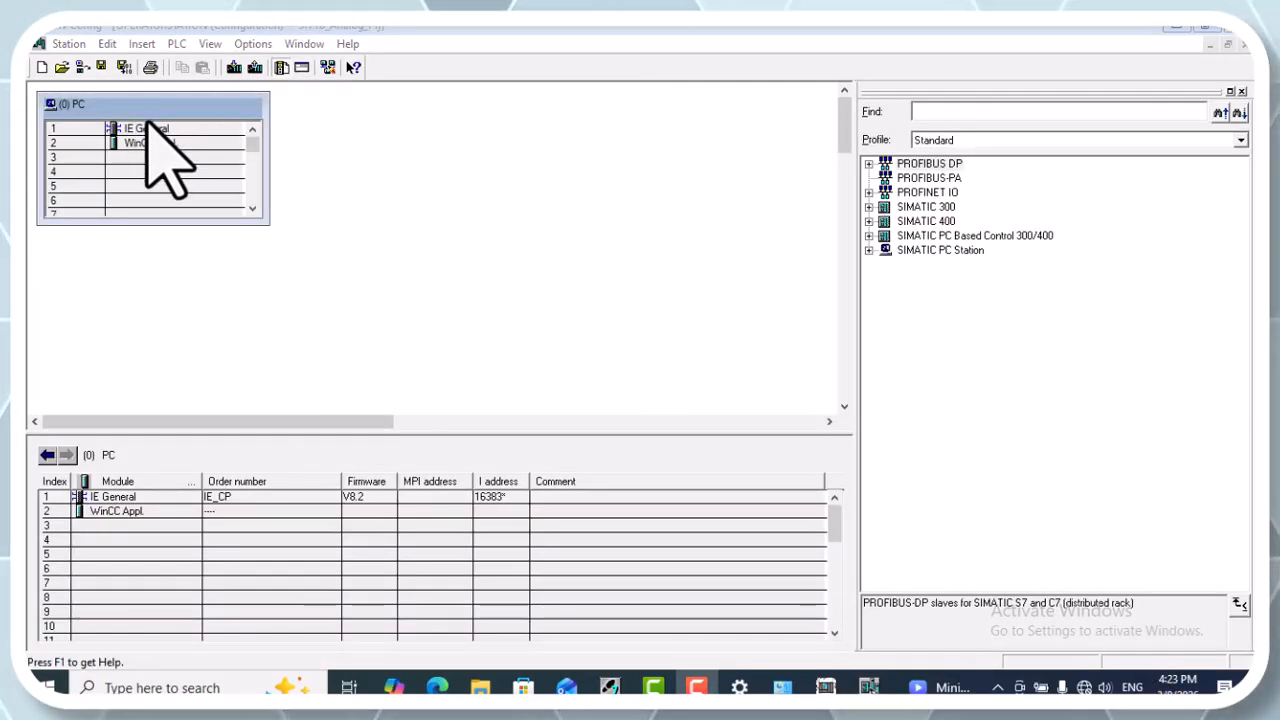
{"action": "double_click", "coordinate": [148, 129]}
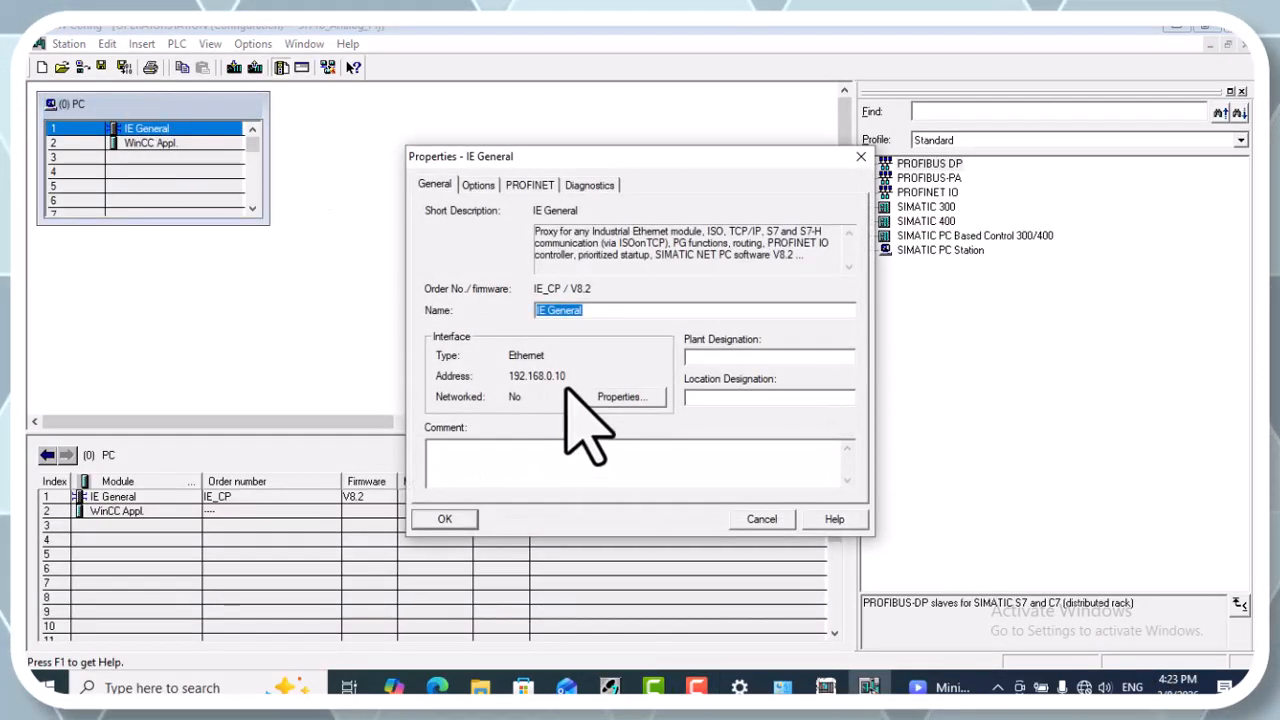
{"action": "left_click", "coordinate": [624, 397]}
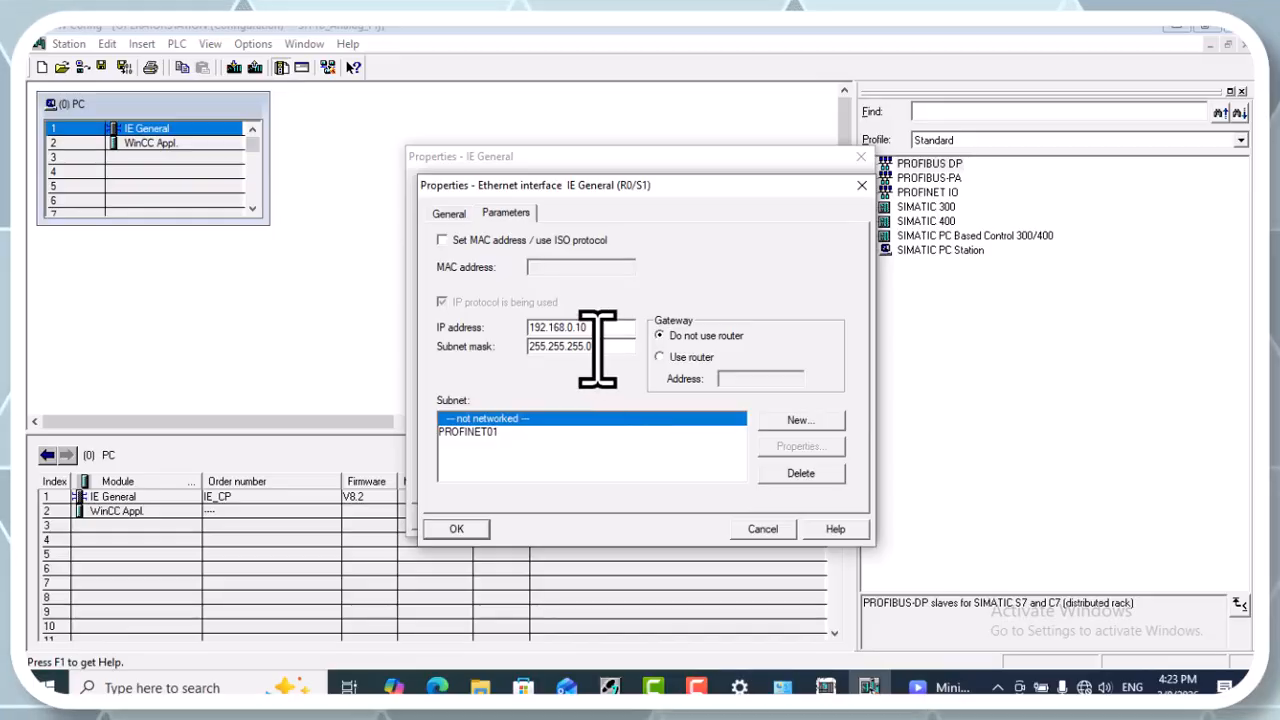
{"action": "left_click", "coordinate": [488, 432]}
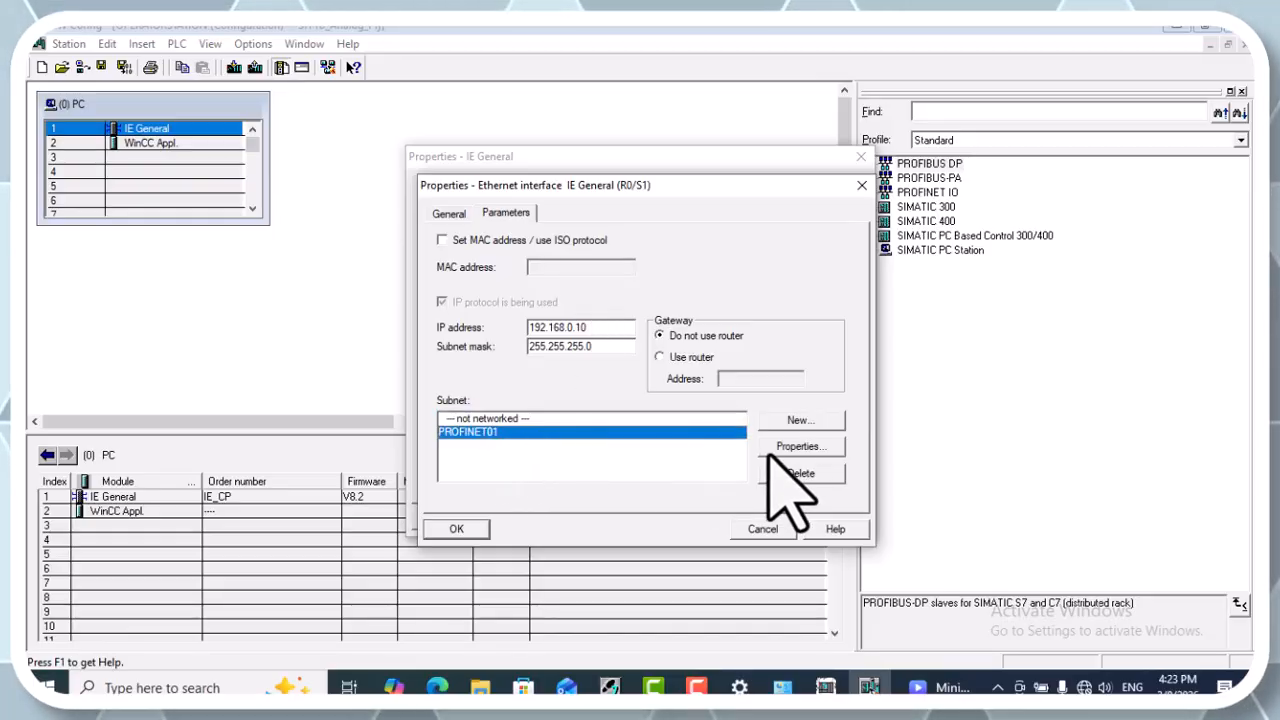
{"action": "left_click", "coordinate": [465, 526]}
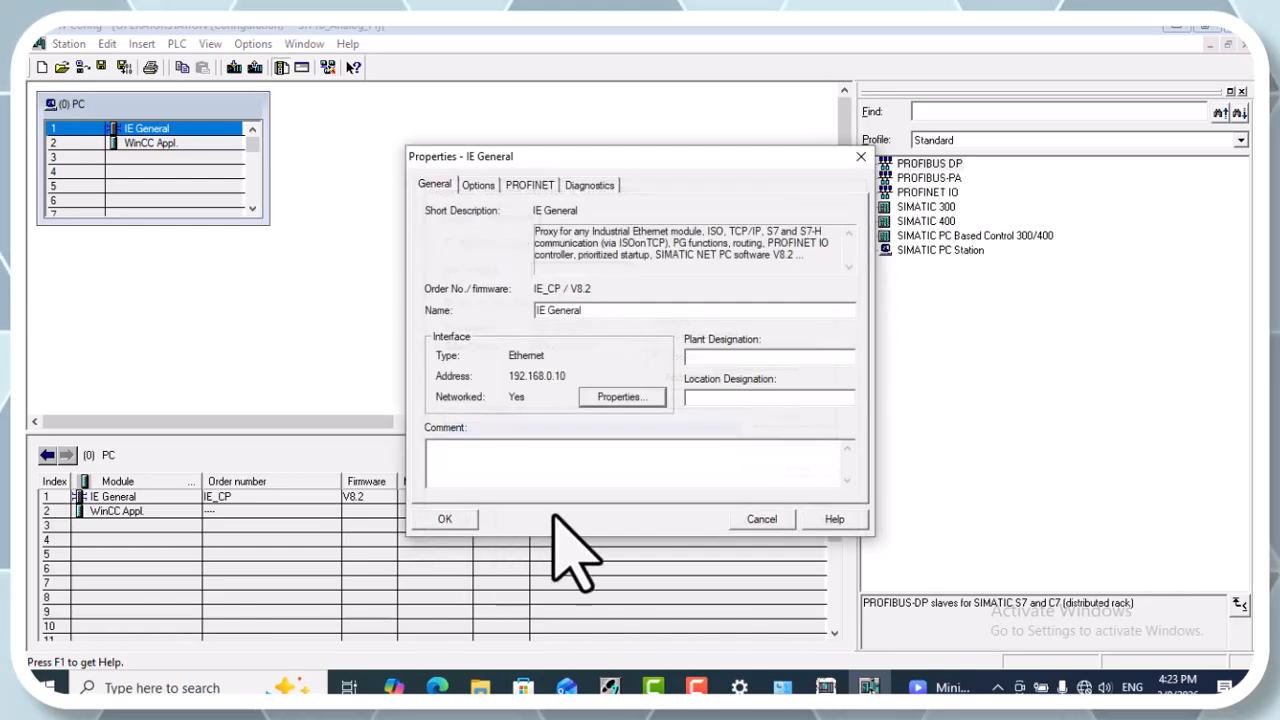
{"action": "left_click", "coordinate": [462, 518]}
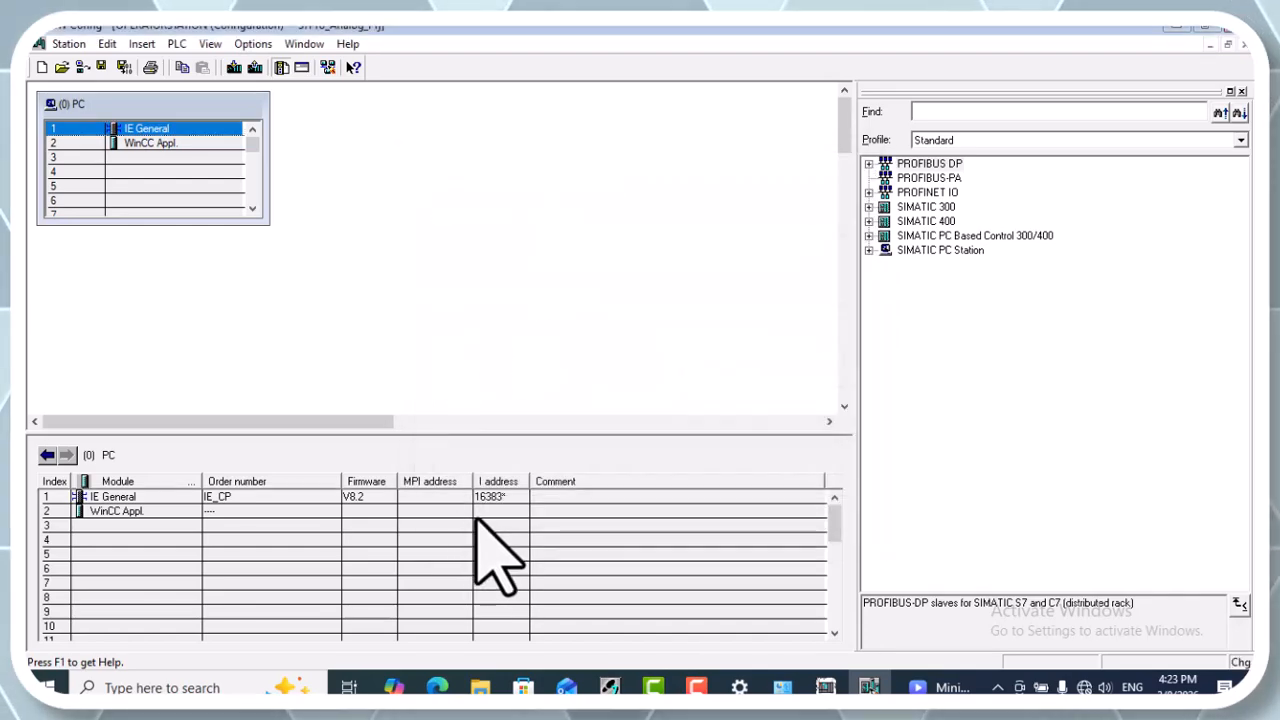
{"action": "left_click", "coordinate": [123, 69]}
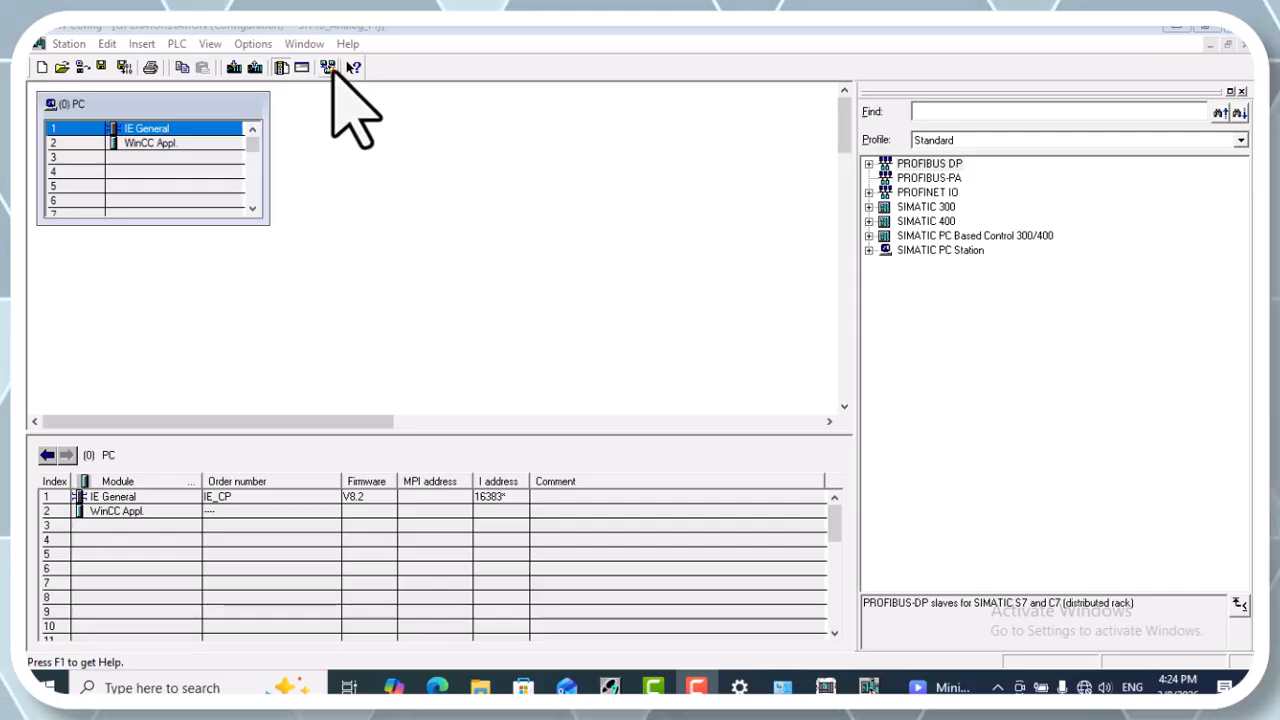
- Open the network configuration and delete S7 connection_1, which has an unknown partner, from the OPERATORSTATION's WinCC application
{"action": "left_click", "coordinate": [329, 67]}
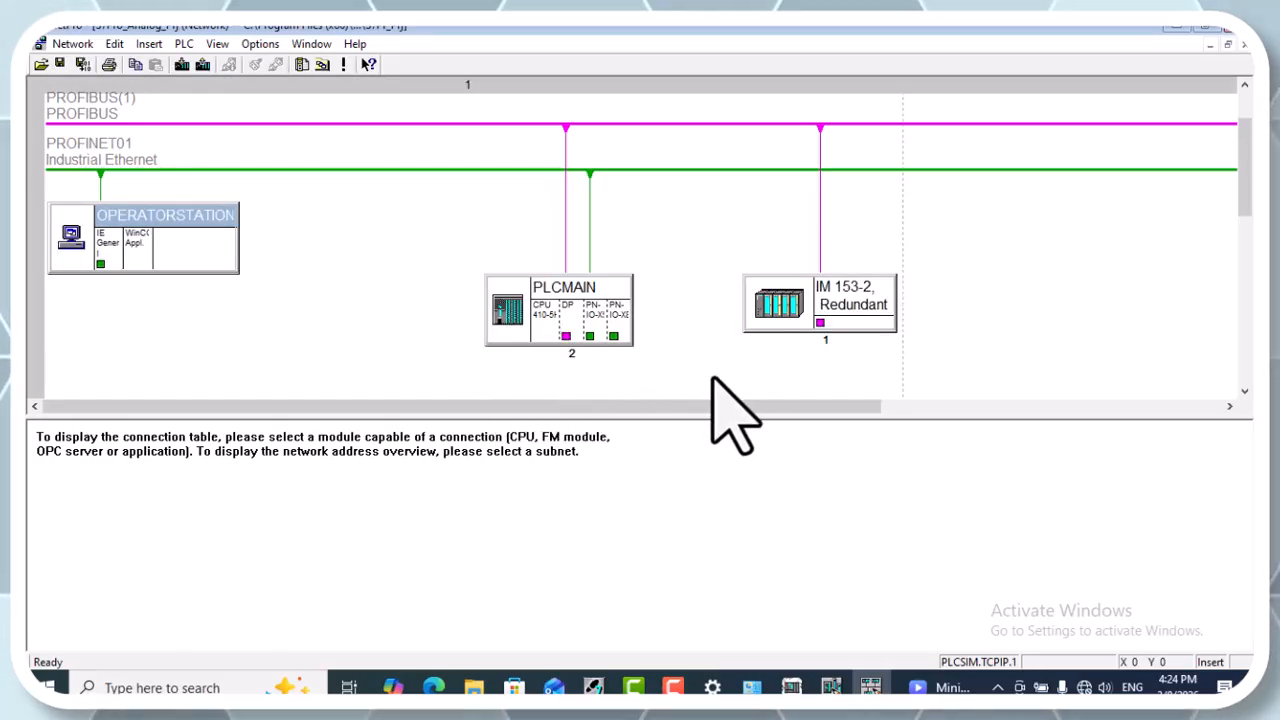
{"action": "left_click", "coordinate": [549, 331]}
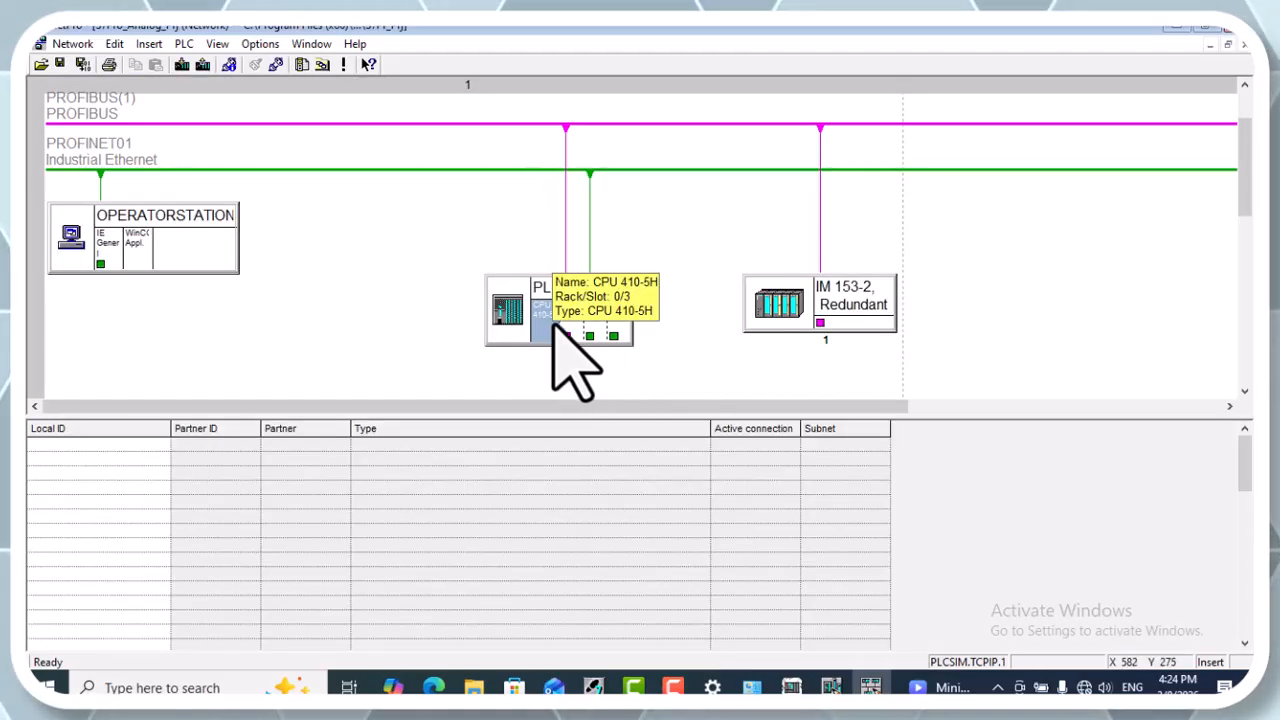
{"action": "left_click", "coordinate": [571, 330]}
{"action": "left_click", "coordinate": [132, 250]}
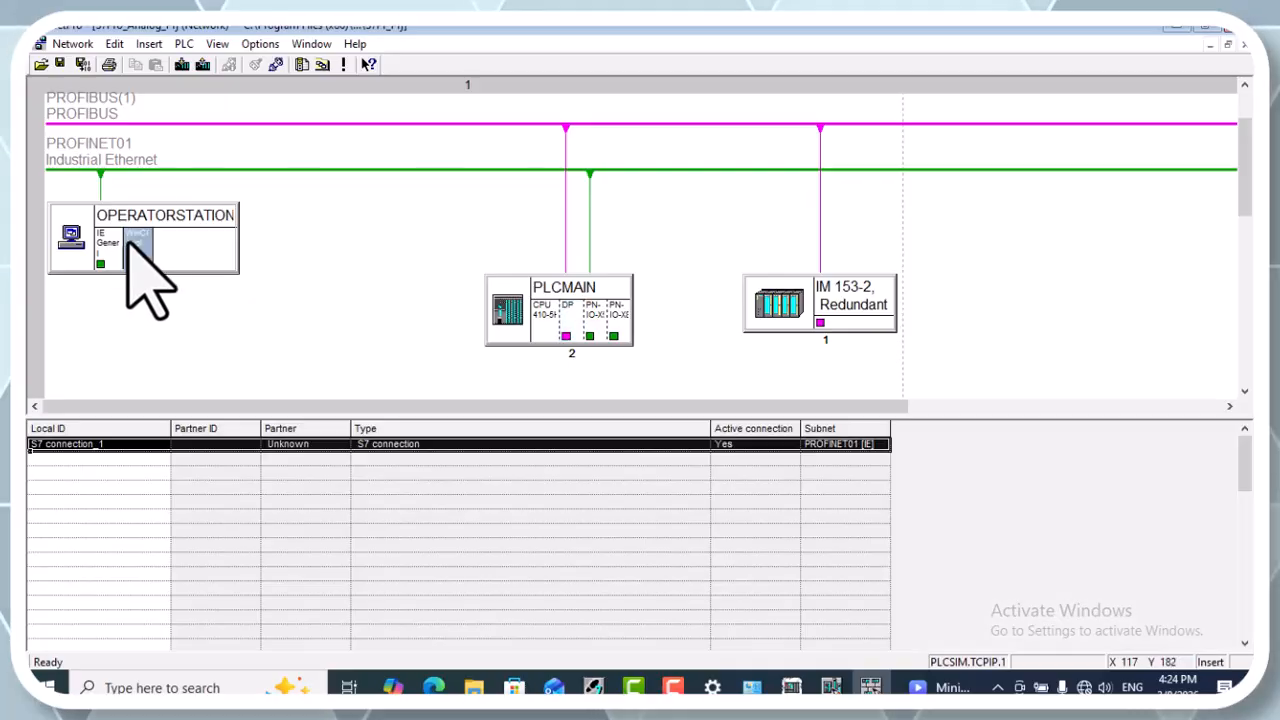
{"action": "left_click", "coordinate": [104, 248]}
{"action": "left_click", "coordinate": [137, 243]}
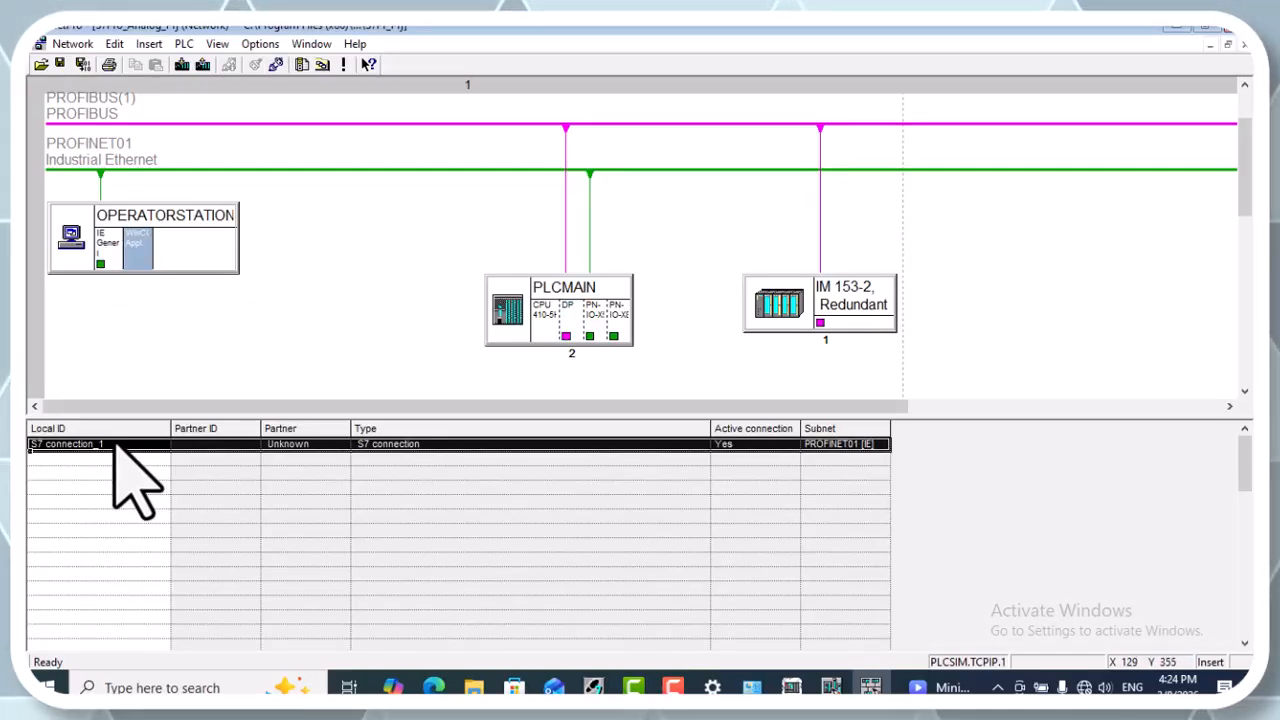
{"action": "right_click", "coordinate": [122, 450]}
{"action": "left_click", "coordinate": [150, 478]}
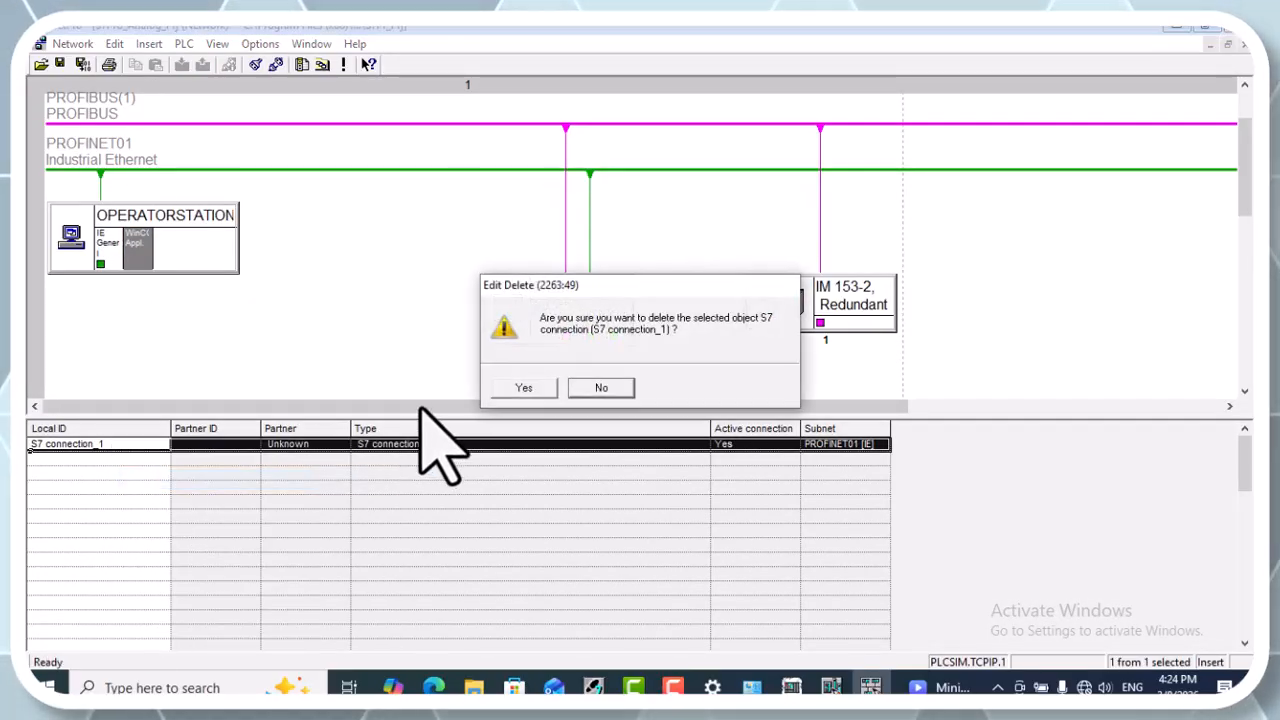
{"action": "left_click", "coordinate": [522, 388]}
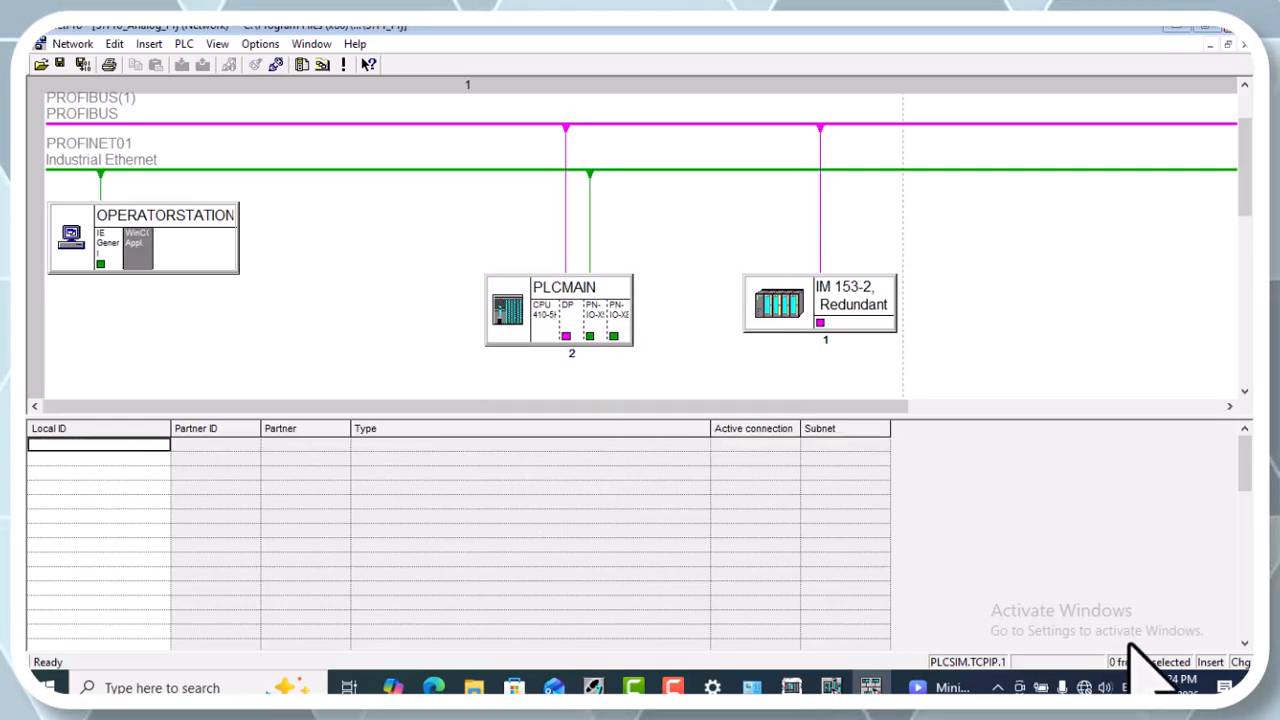
- Insert a new S7 connection from the OPERATORSTATION's WinCC application to PLCMAIN's CPU 410-5H, using IE General and PN-IO-X5 as interfaces
{"action": "right_click", "coordinate": [125, 253]}
{"action": "left_click", "coordinate": [178, 263]}
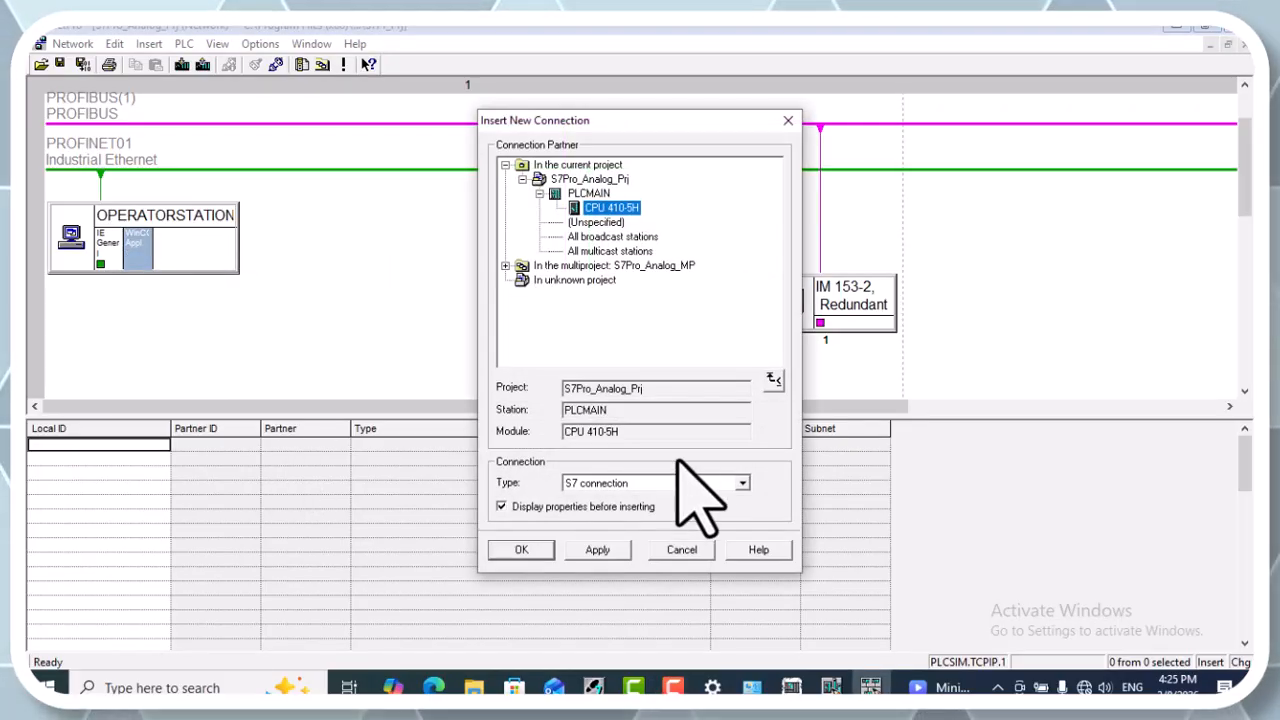
{"action": "left_click", "coordinate": [598, 550]}
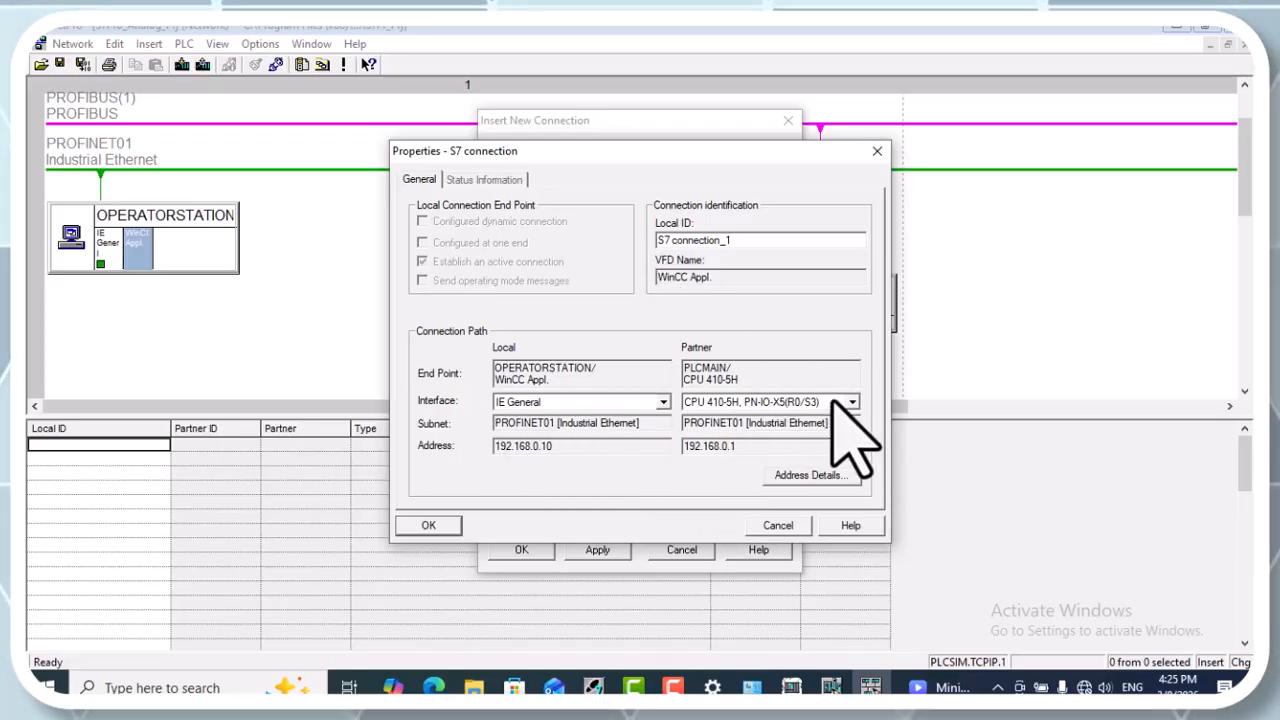
{"action": "left_click", "coordinate": [428, 526]}
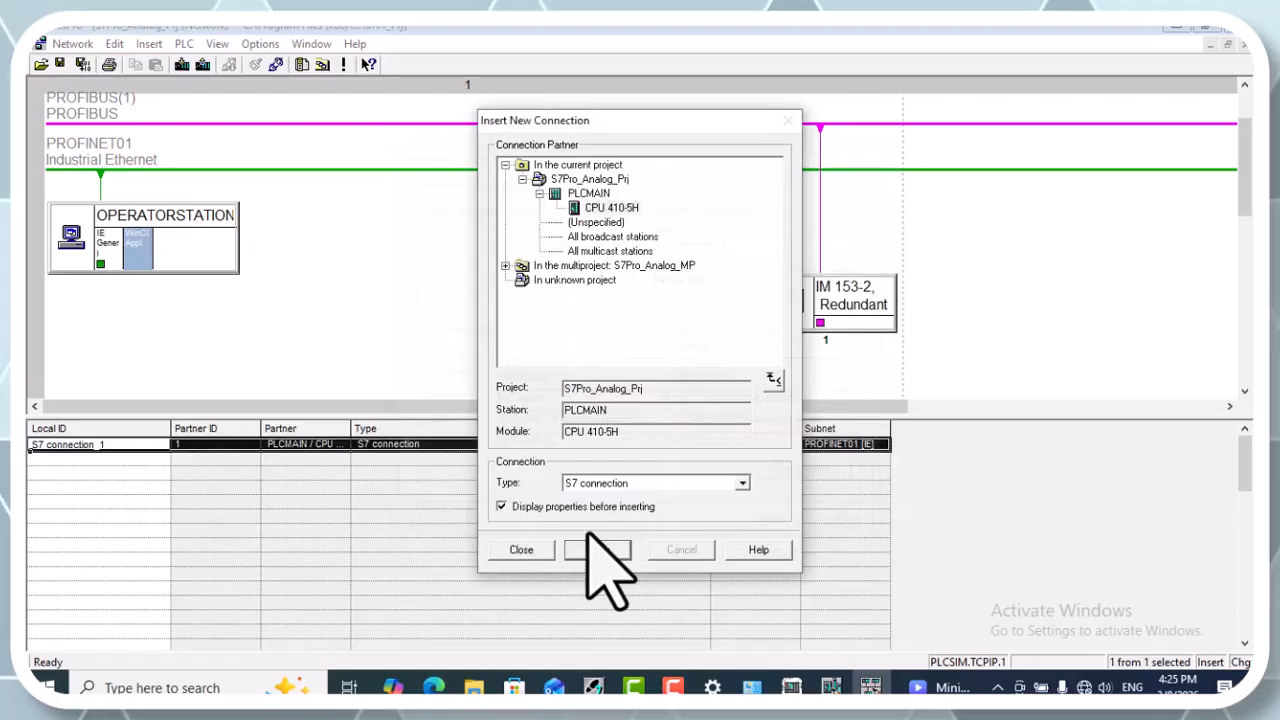
{"action": "left_click", "coordinate": [540, 552]}
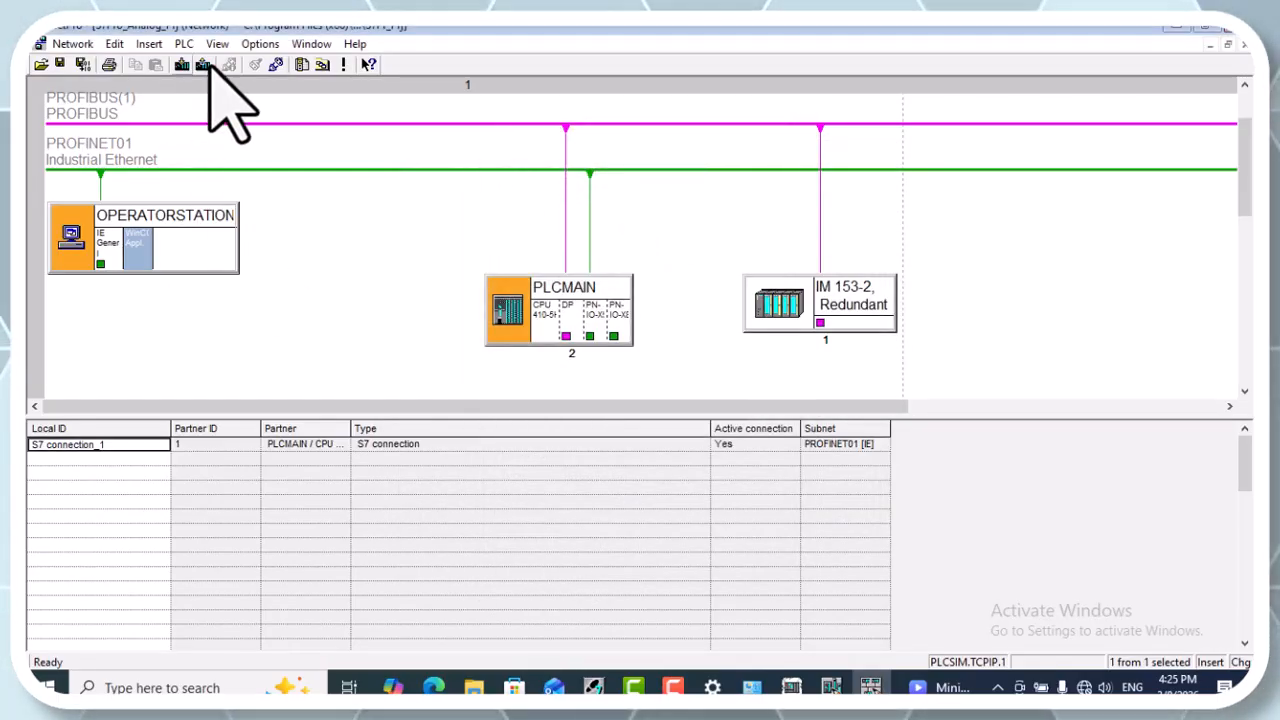
- Save and compile the network configuration with Compile and check everything, and close the network and station configurations
{"action": "left_click", "coordinate": [84, 65]}
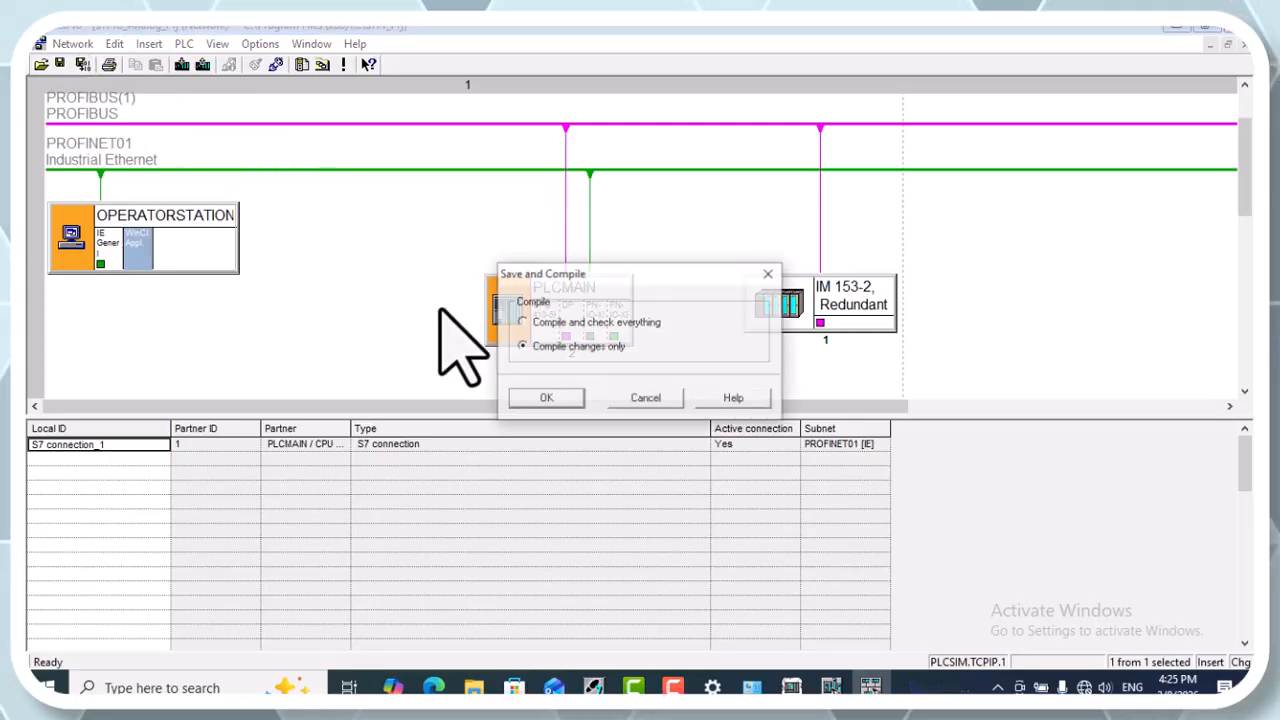
{"action": "left_click", "coordinate": [555, 323]}
{"action": "left_click", "coordinate": [548, 400]}
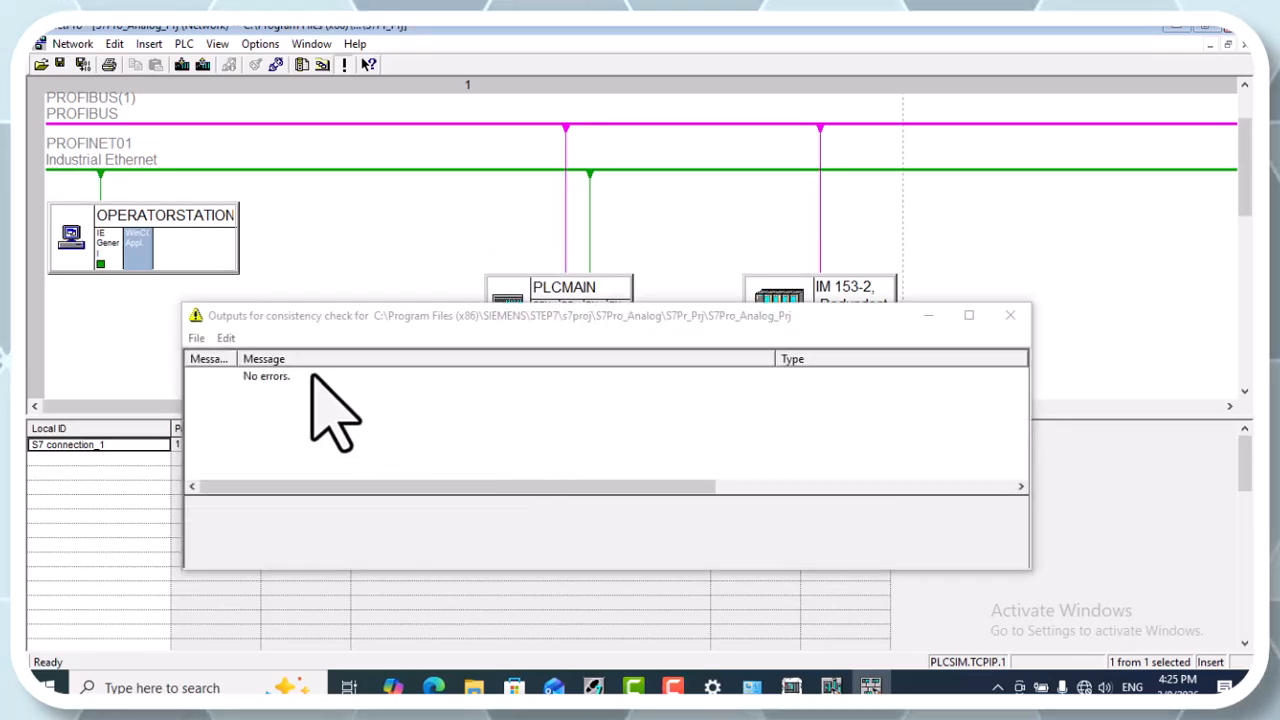
{"action": "left_click", "coordinate": [1012, 318]}
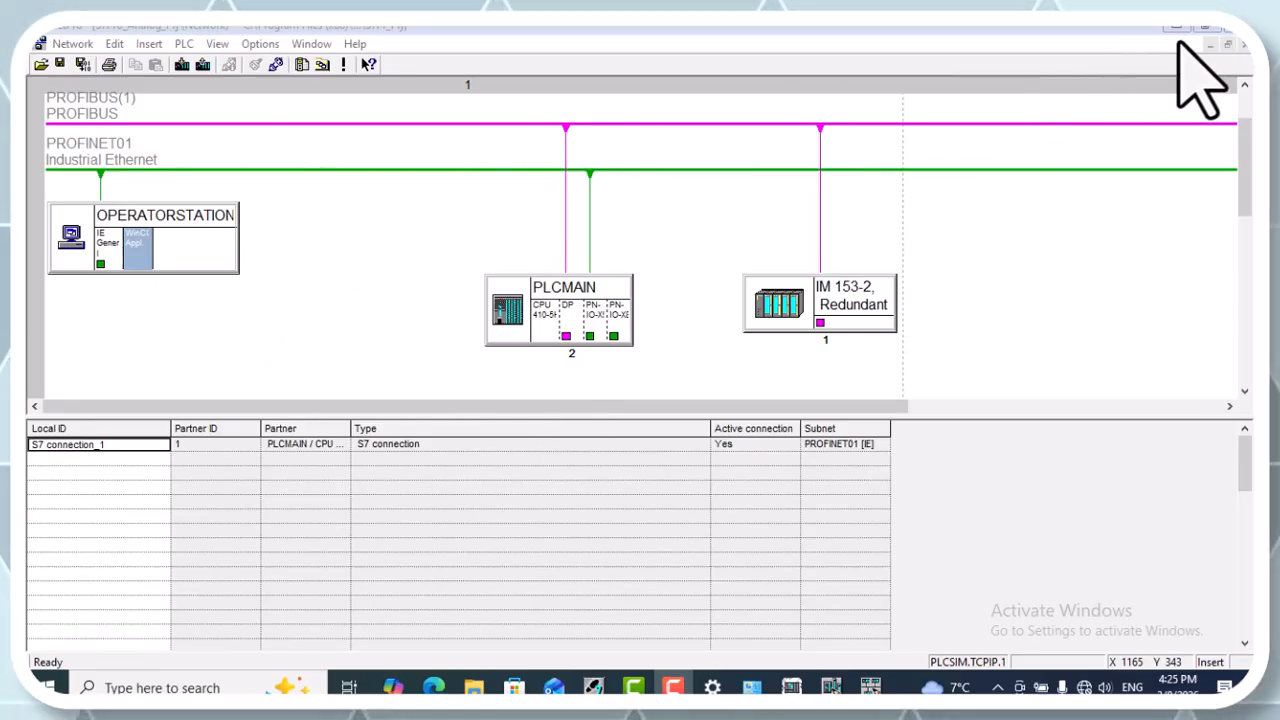
{"action": "left_click", "coordinate": [1244, 26]}
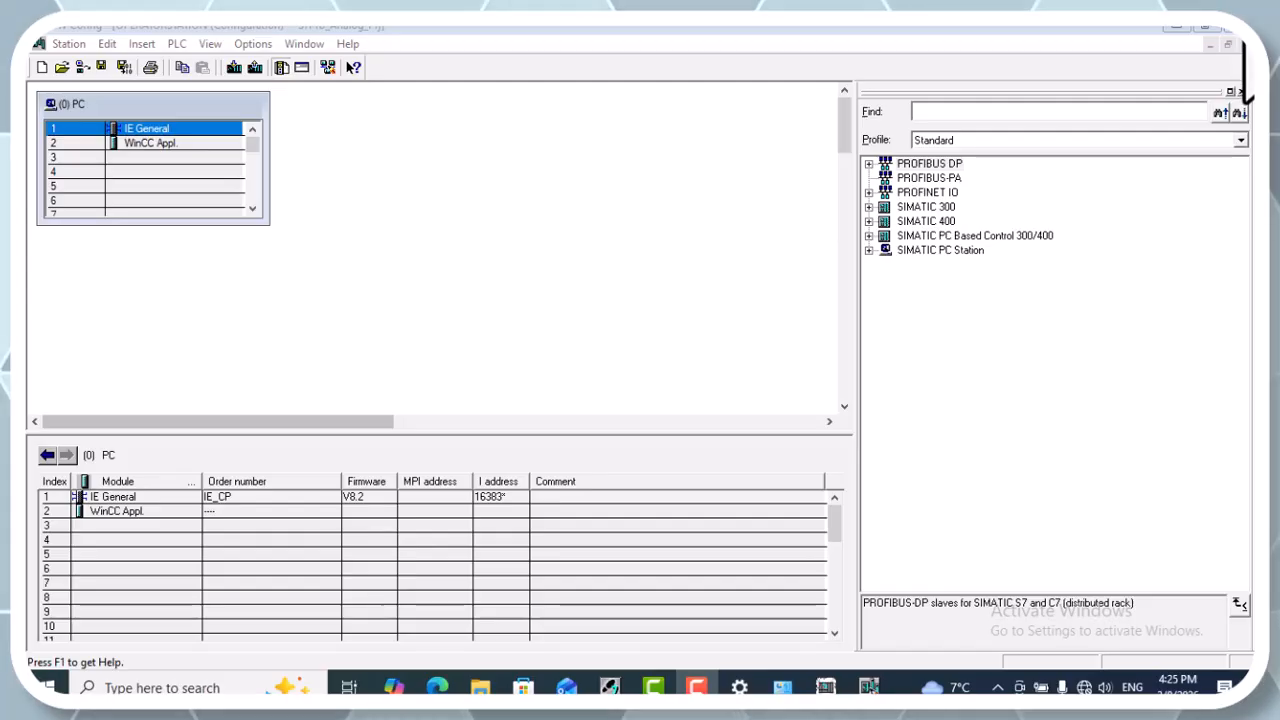
{"action": "left_click", "coordinate": [1244, 28]}
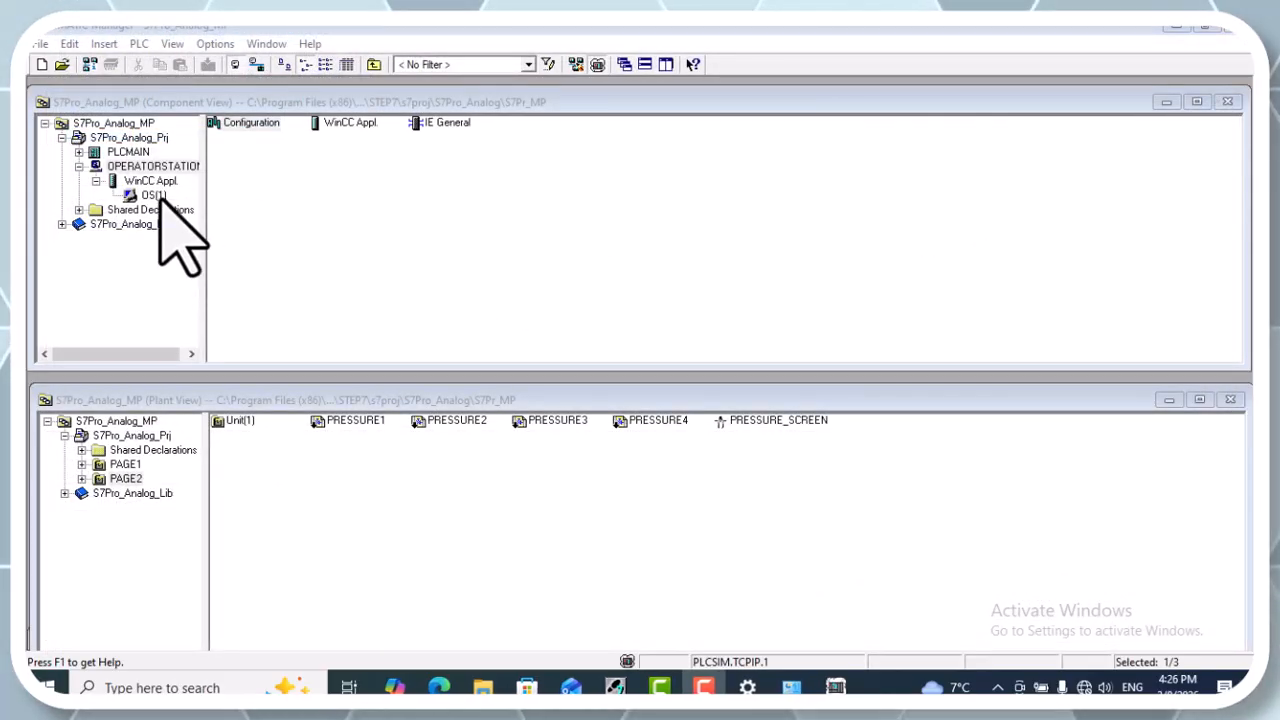
- Start the Compile OS wizard for OS(1) and assign the S7 program the Industrial Ethernet TCP/IP connection with address 192.168.0.1
{"action": "left_click", "coordinate": [155, 196]}
{"action": "right_click", "coordinate": [156, 198]}
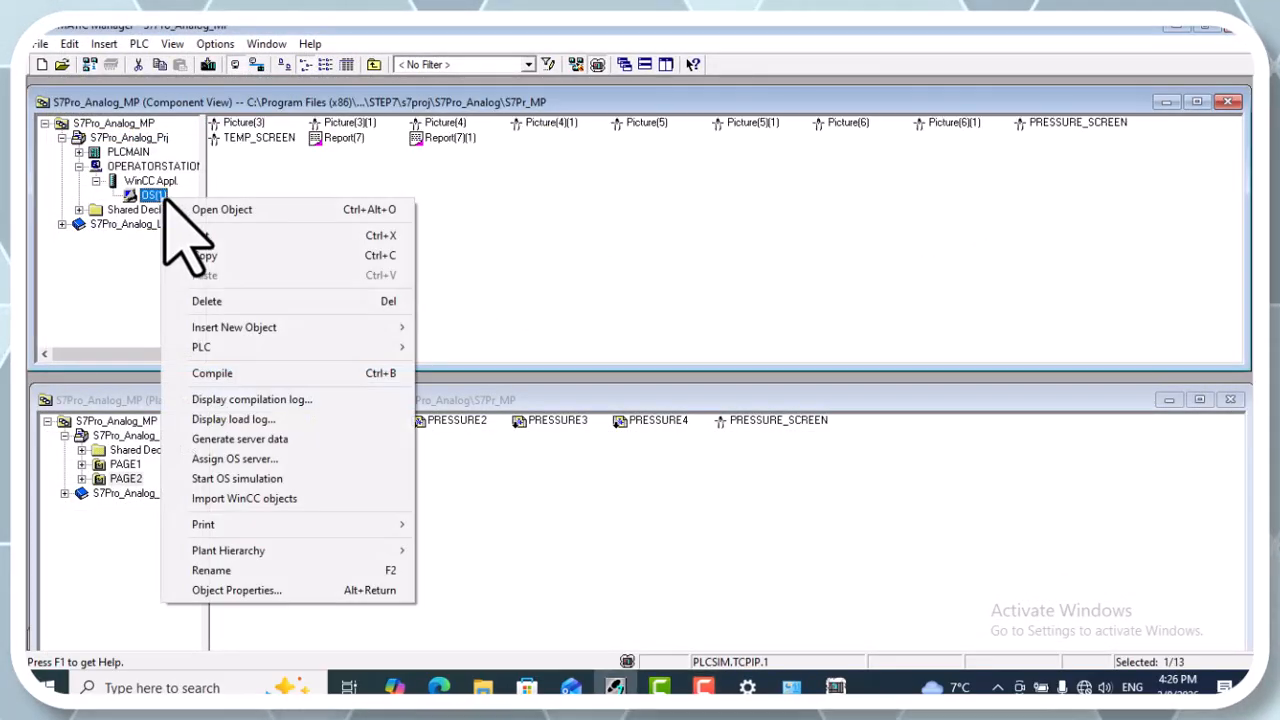
{"action": "left_click", "coordinate": [218, 374]}
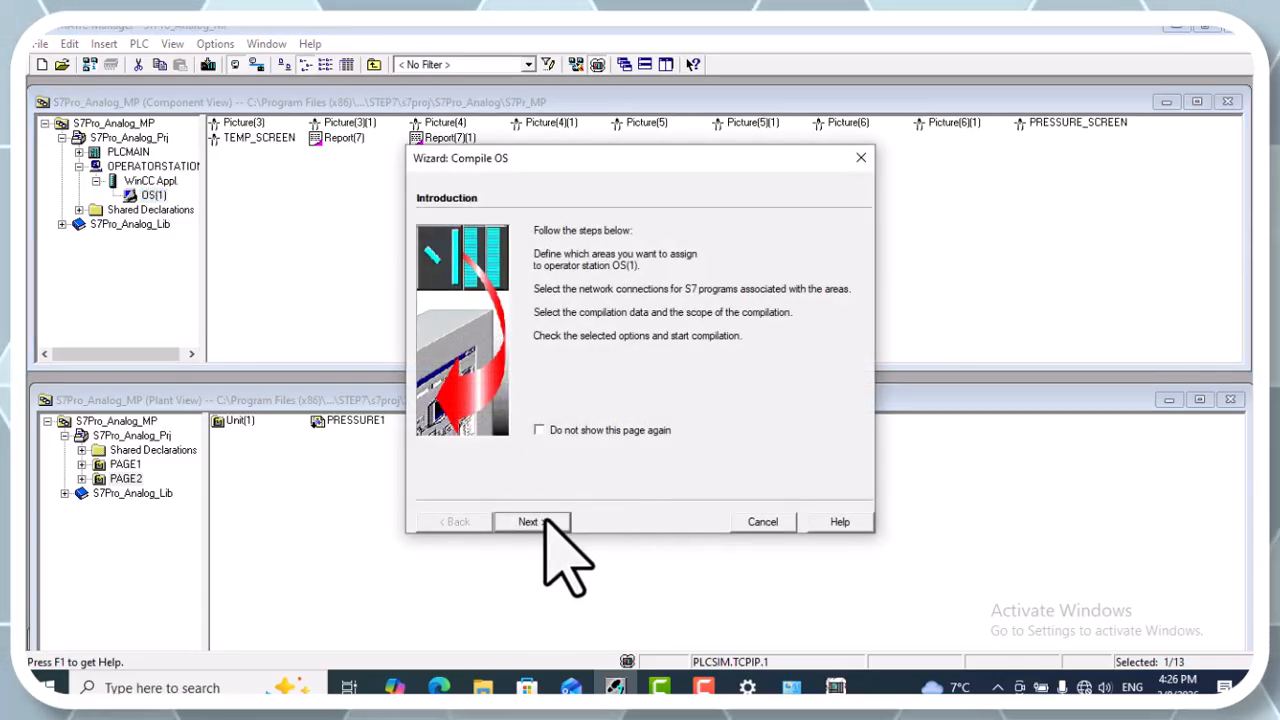
{"action": "left_click", "coordinate": [545, 521]}
{"action": "left_click", "coordinate": [545, 521]}
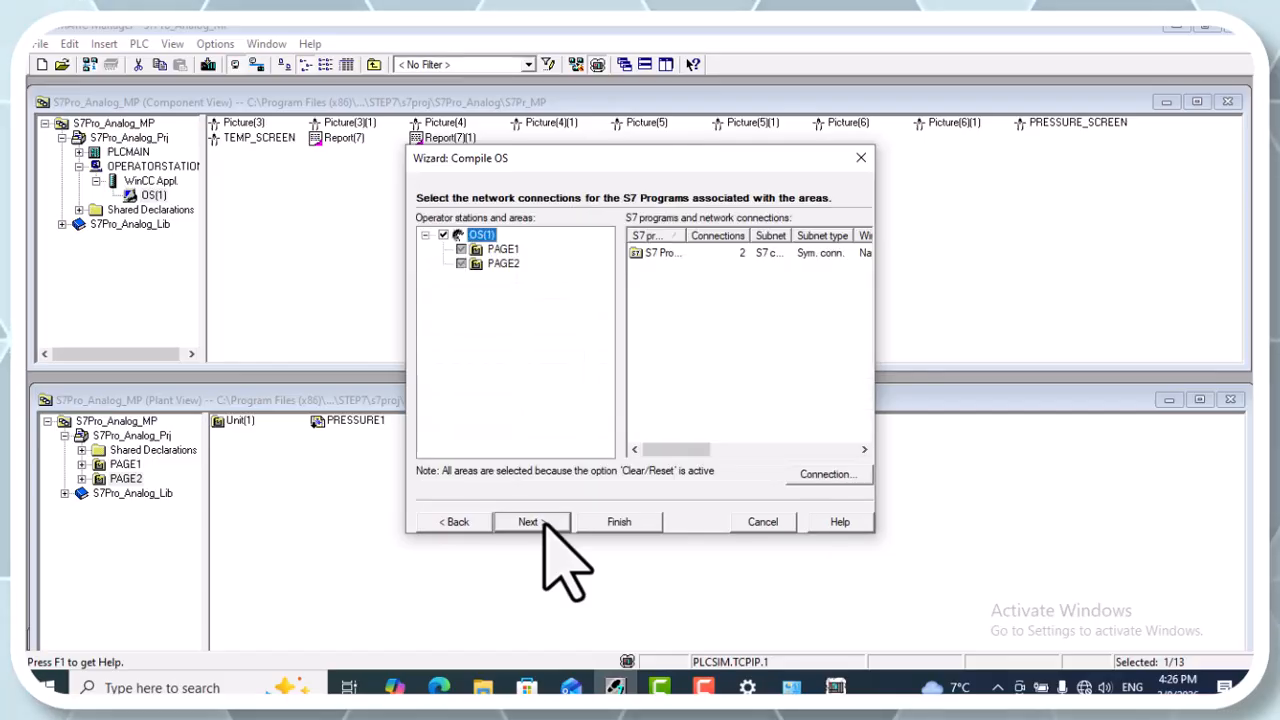
{"action": "left_click", "coordinate": [689, 256]}
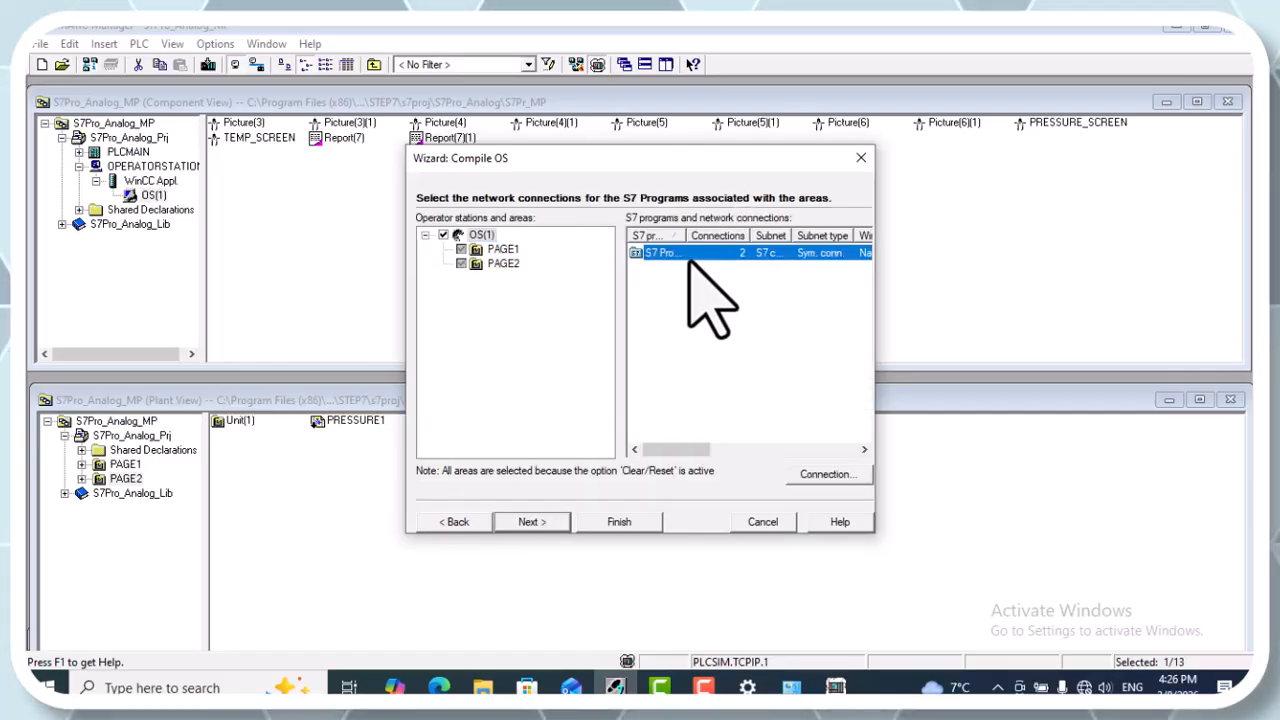
{"action": "left_click", "coordinate": [803, 478]}
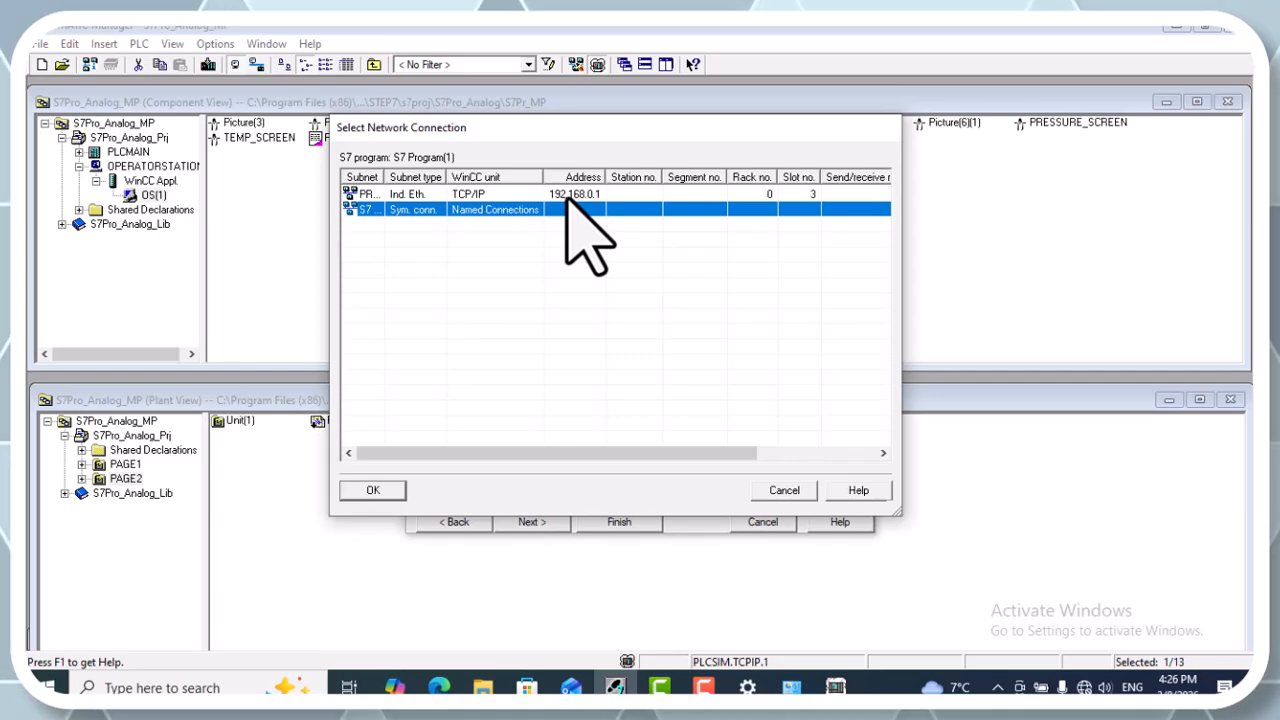
{"action": "left_click", "coordinate": [570, 195]}
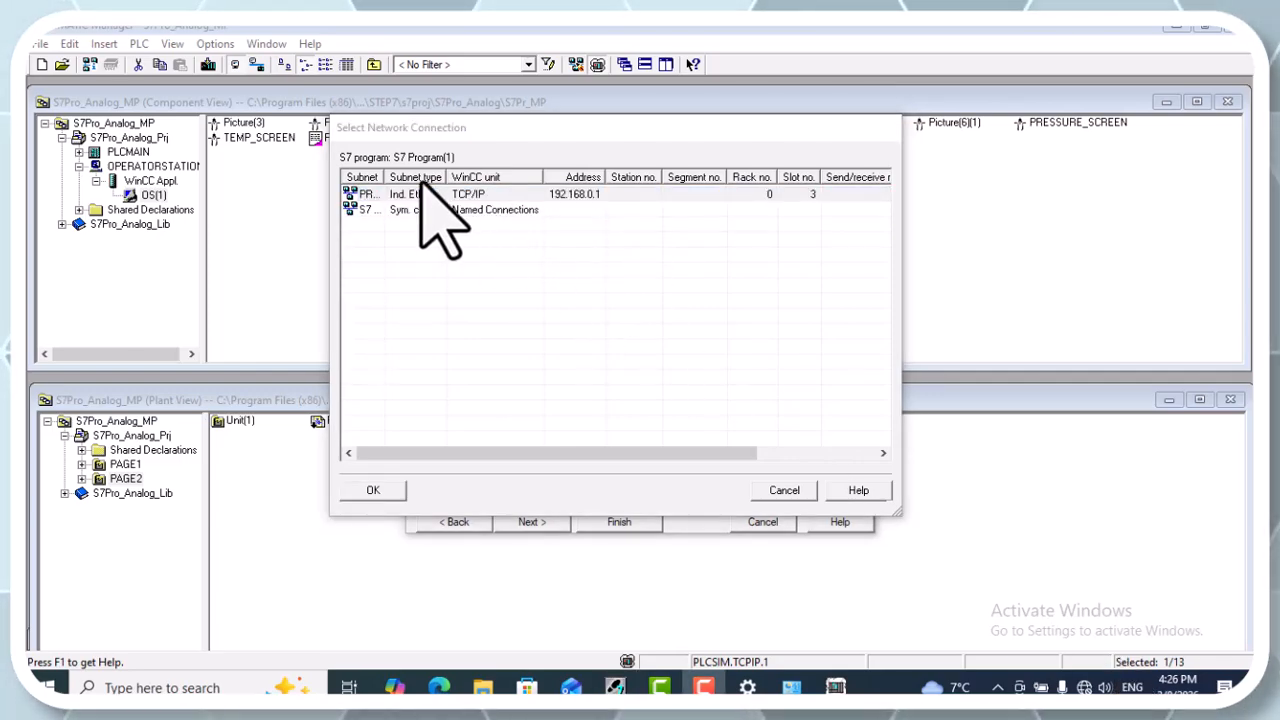
{"action": "left_click", "coordinate": [388, 492]}
- Compile the entire OS with memory reset and picture tree, then view and close the compilation log
{"action": "left_click", "coordinate": [543, 521]}
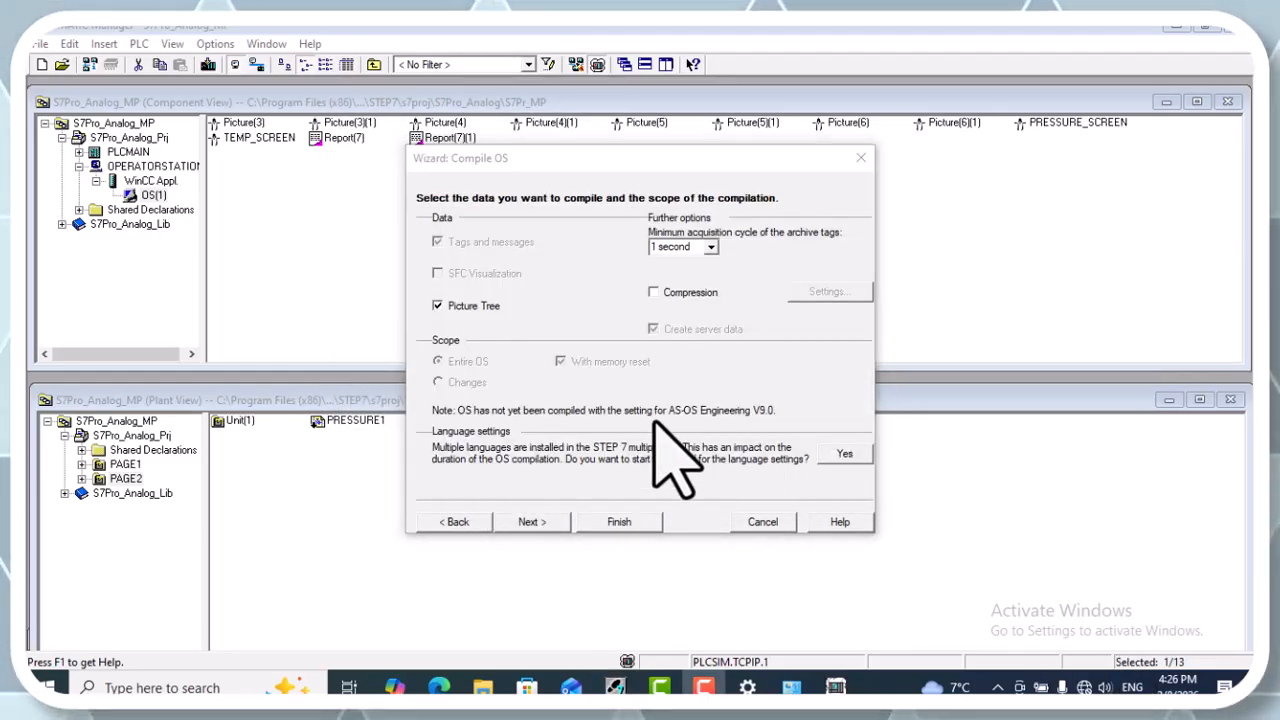
{"action": "left_click", "coordinate": [553, 521]}
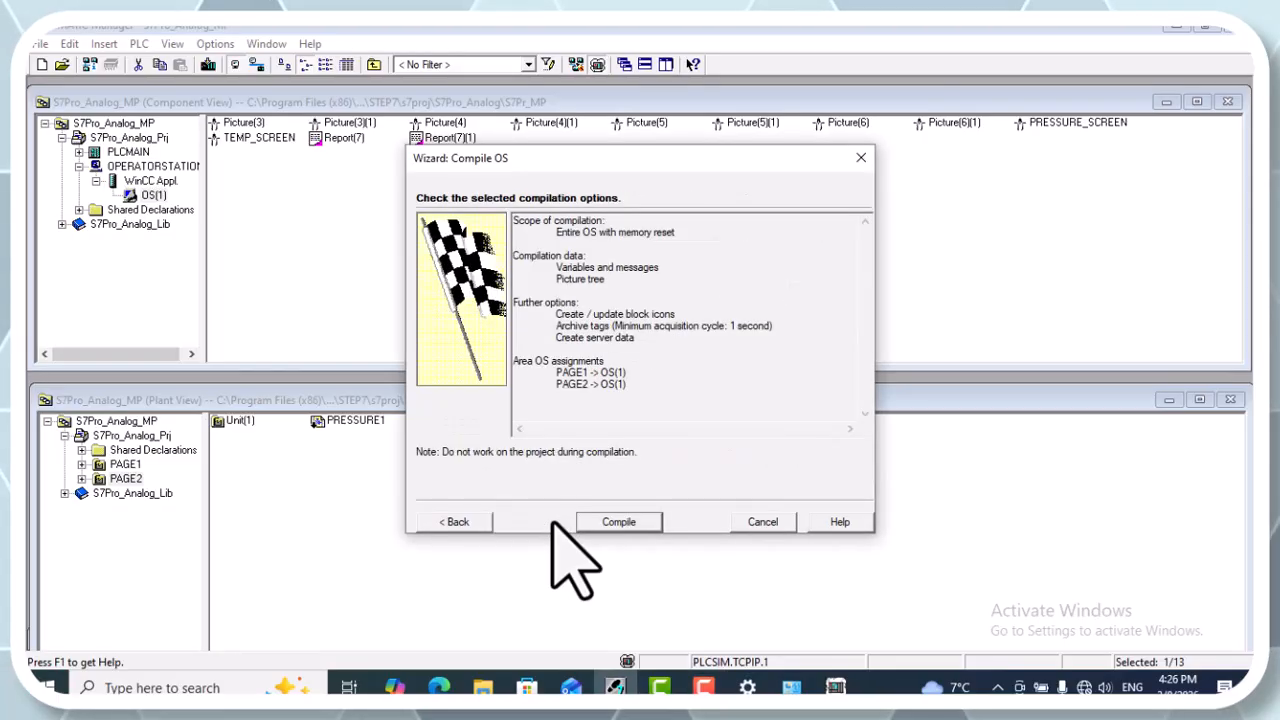
{"action": "left_click", "coordinate": [616, 522]}
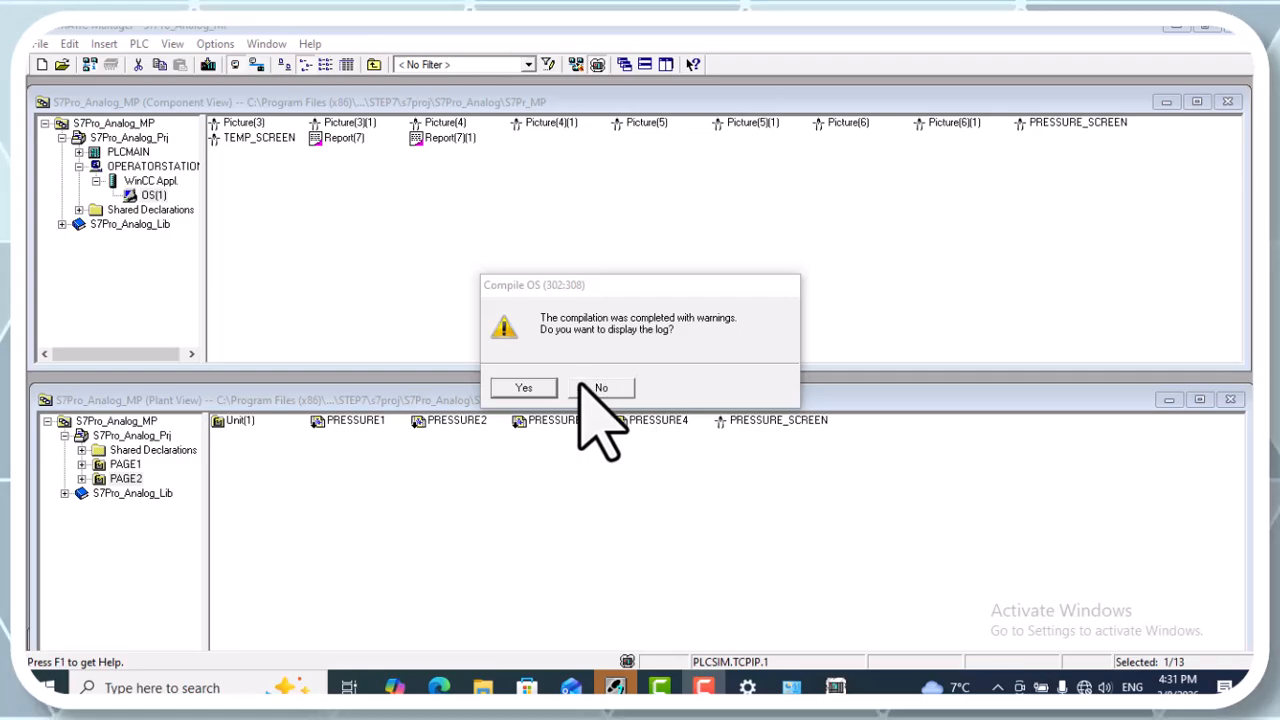
{"action": "left_click", "coordinate": [530, 388]}
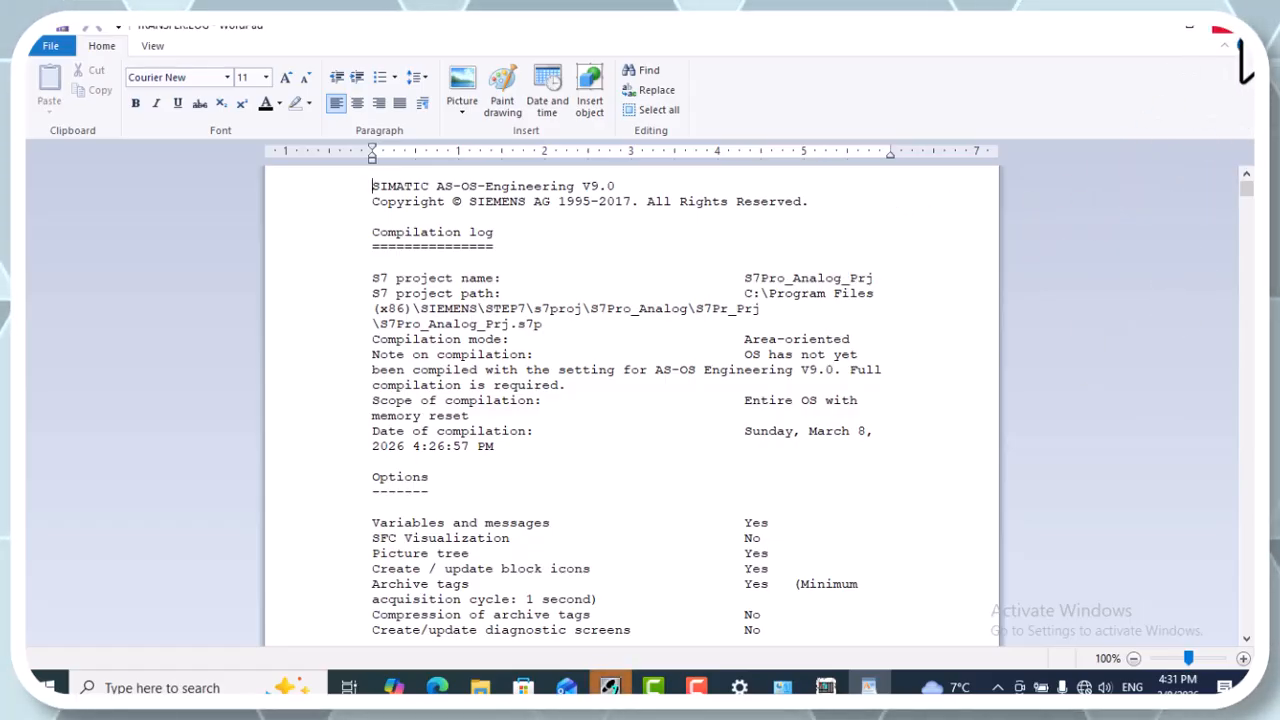
{"action": "left_click", "coordinate": [1226, 30]}
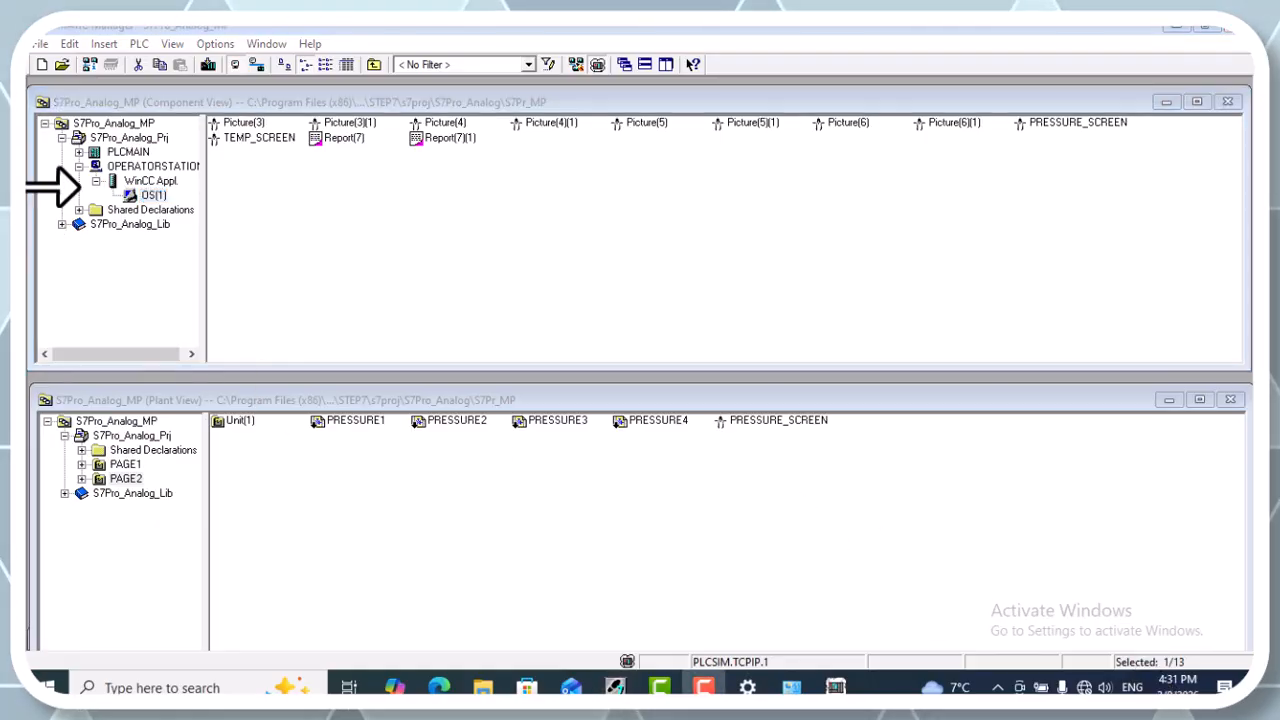
- Download PLCMAIN to its CPU 410-5H over 192.168.0.1, replacing the system data completely and allowing the module to stop
{"action": "right_click", "coordinate": [140, 153]}
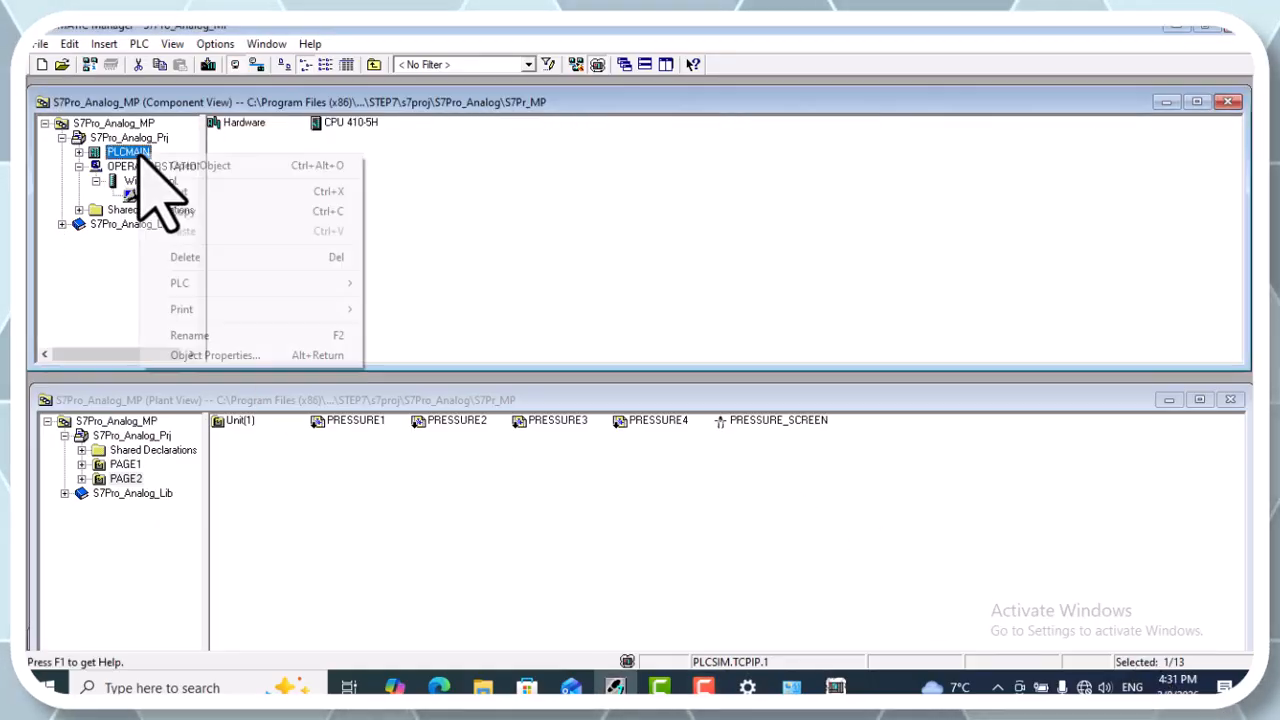
{"action": "key", "text": "Escape"}
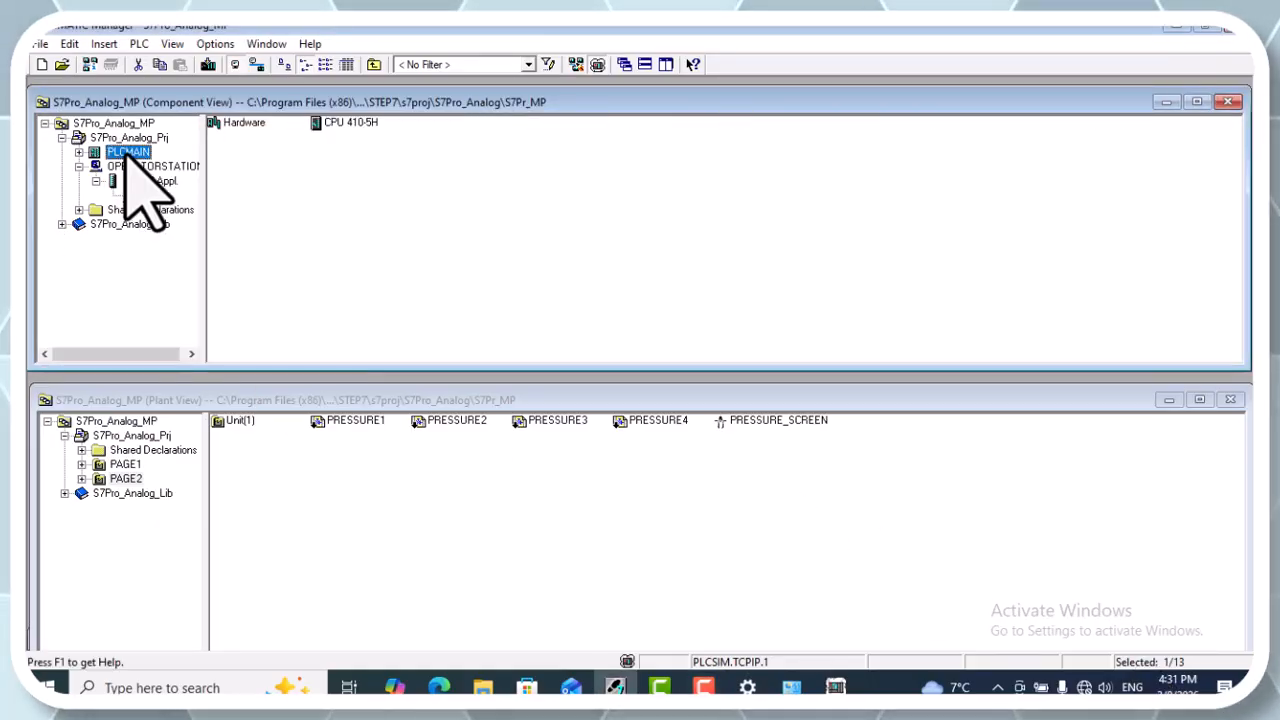
{"action": "left_click", "coordinate": [127, 153]}
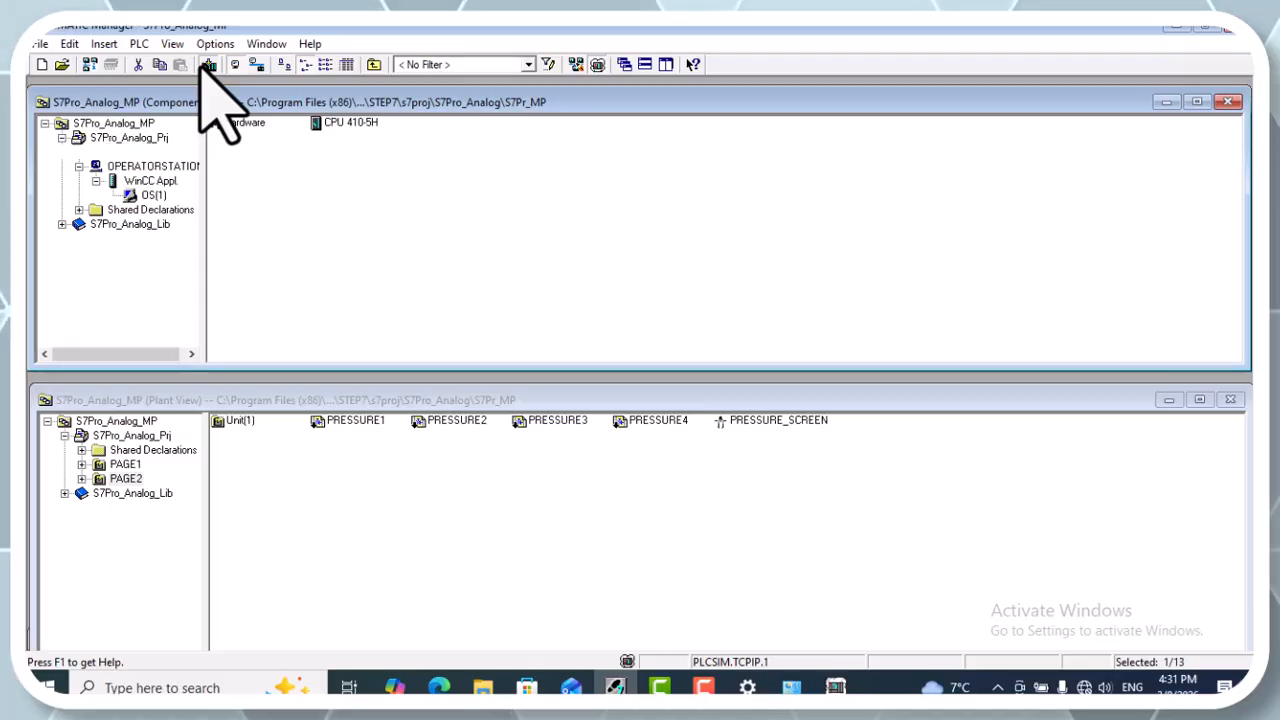
{"action": "left_click", "coordinate": [206, 65]}
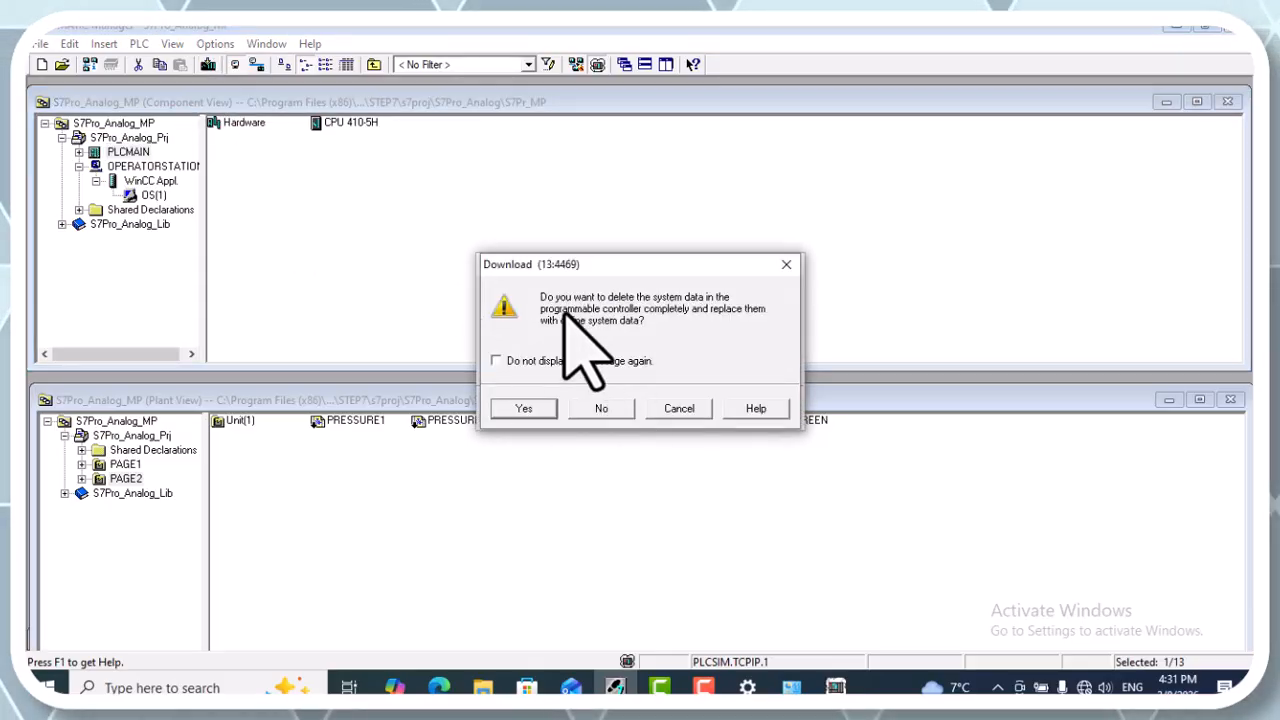
{"action": "left_click", "coordinate": [524, 410]}
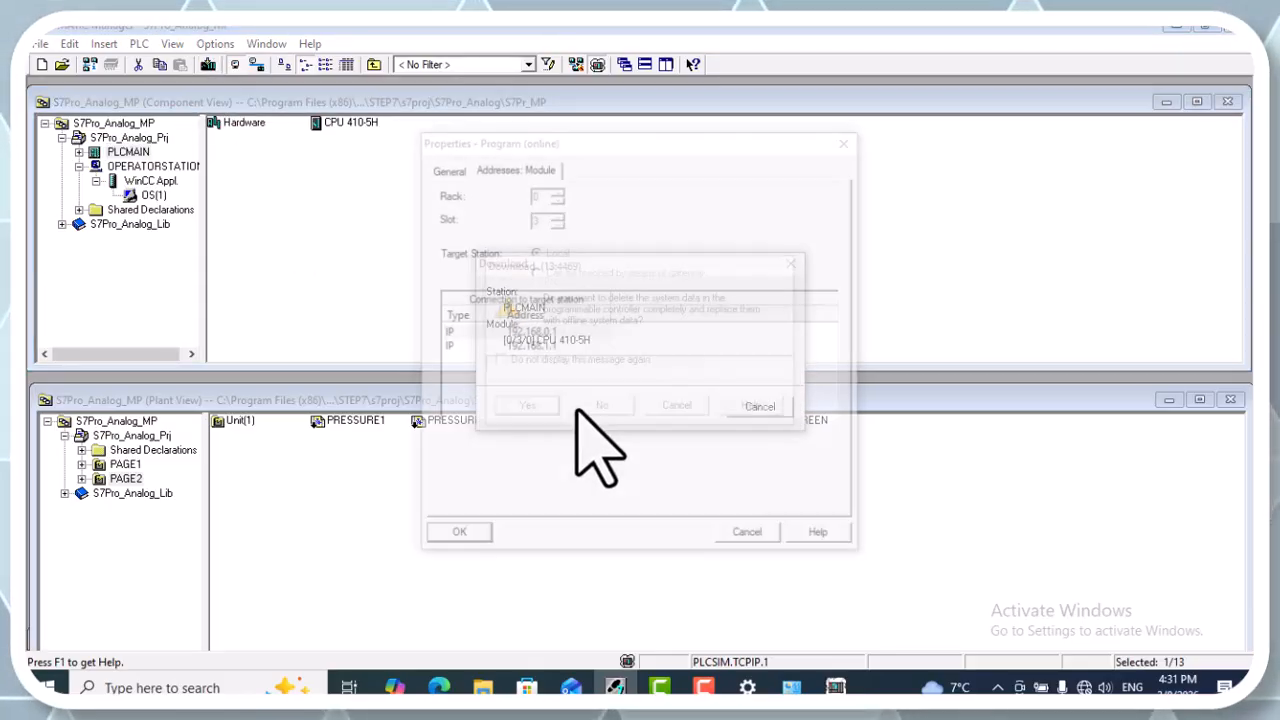
{"action": "left_click", "coordinate": [528, 390]}
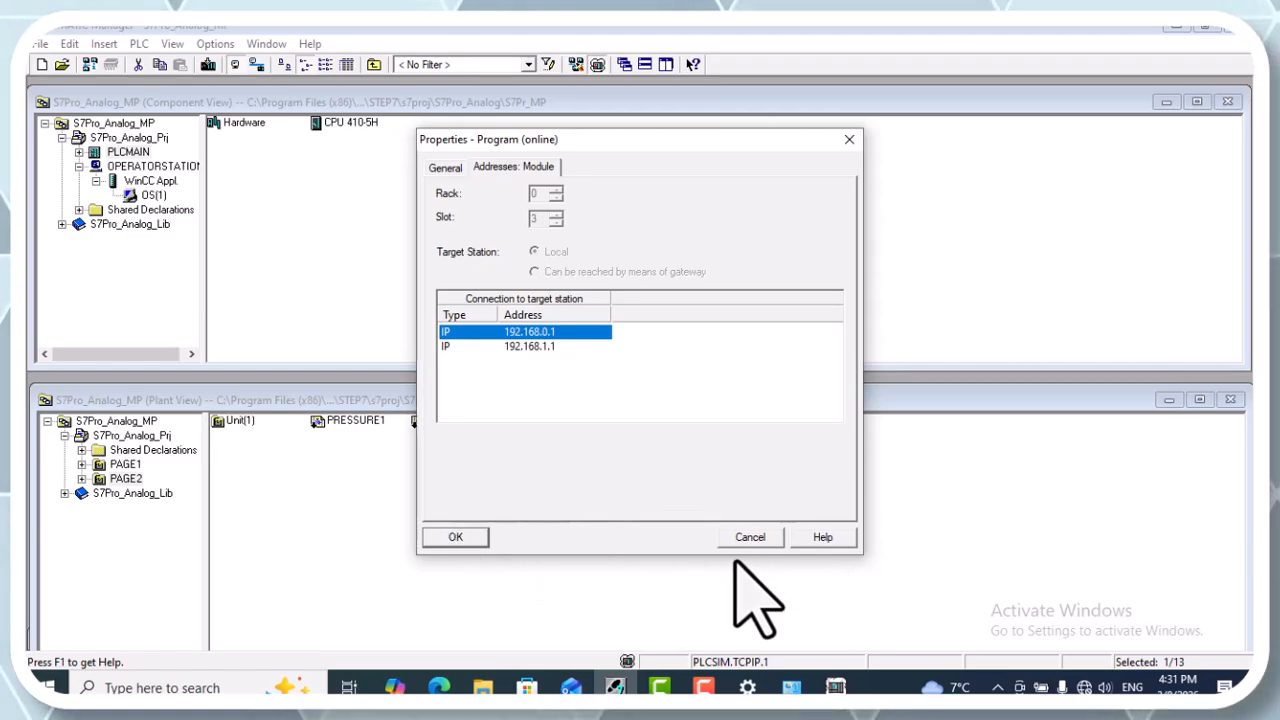
{"action": "left_click", "coordinate": [447, 535]}
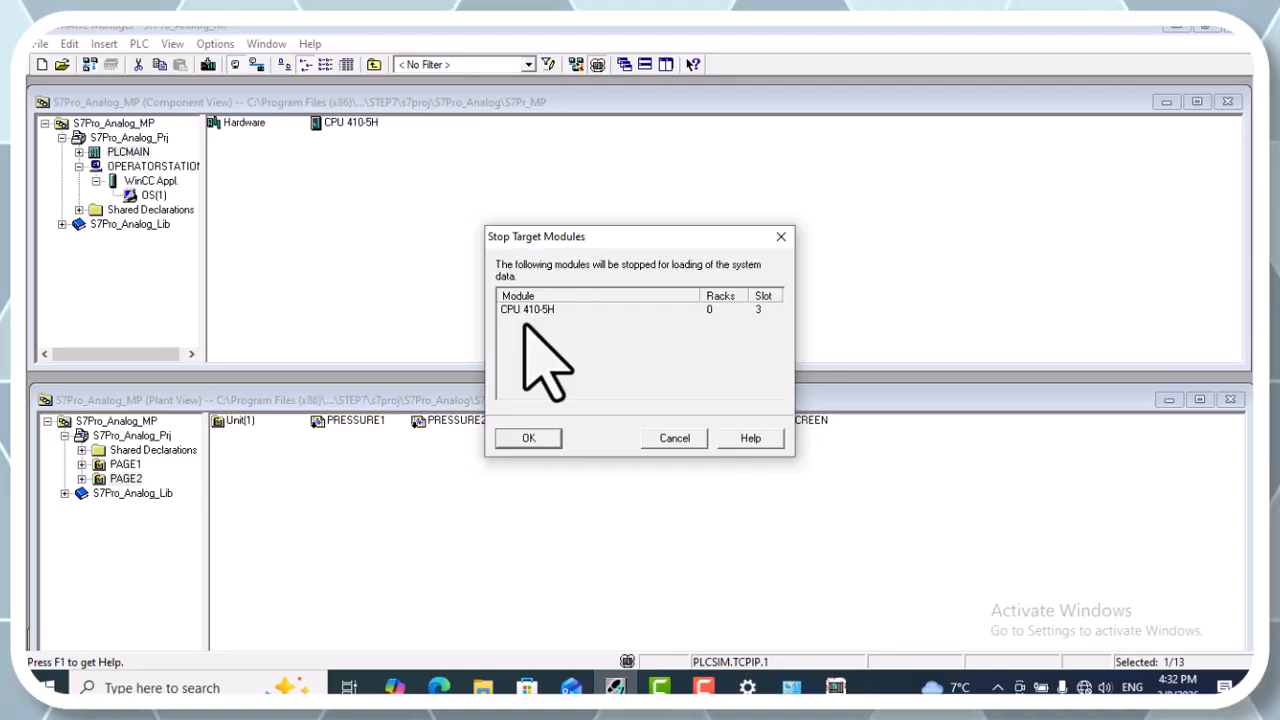
{"action": "left_click", "coordinate": [531, 440]}
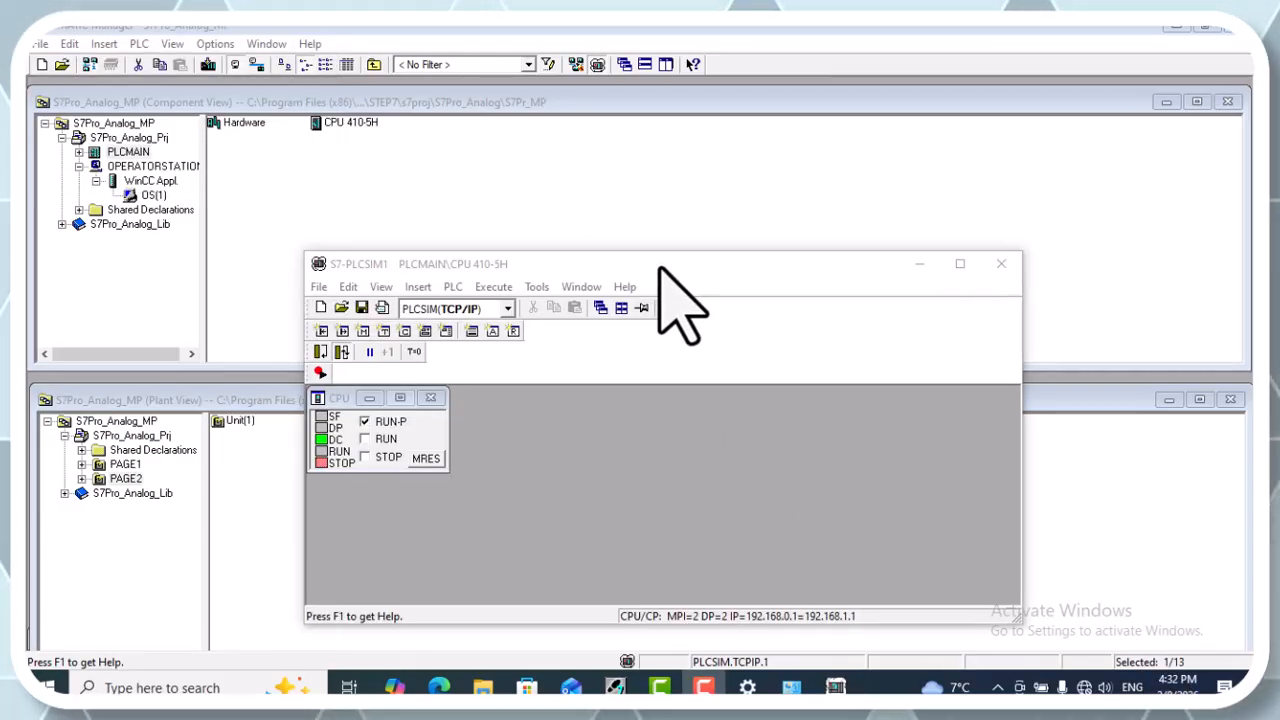
- Move the S7-PLCSIM window out of the way and start the CPU 410-5H with a complete restart
{"action": "left_click_drag", "start_coordinate": [660, 268], "coordinate": [594, 436]}
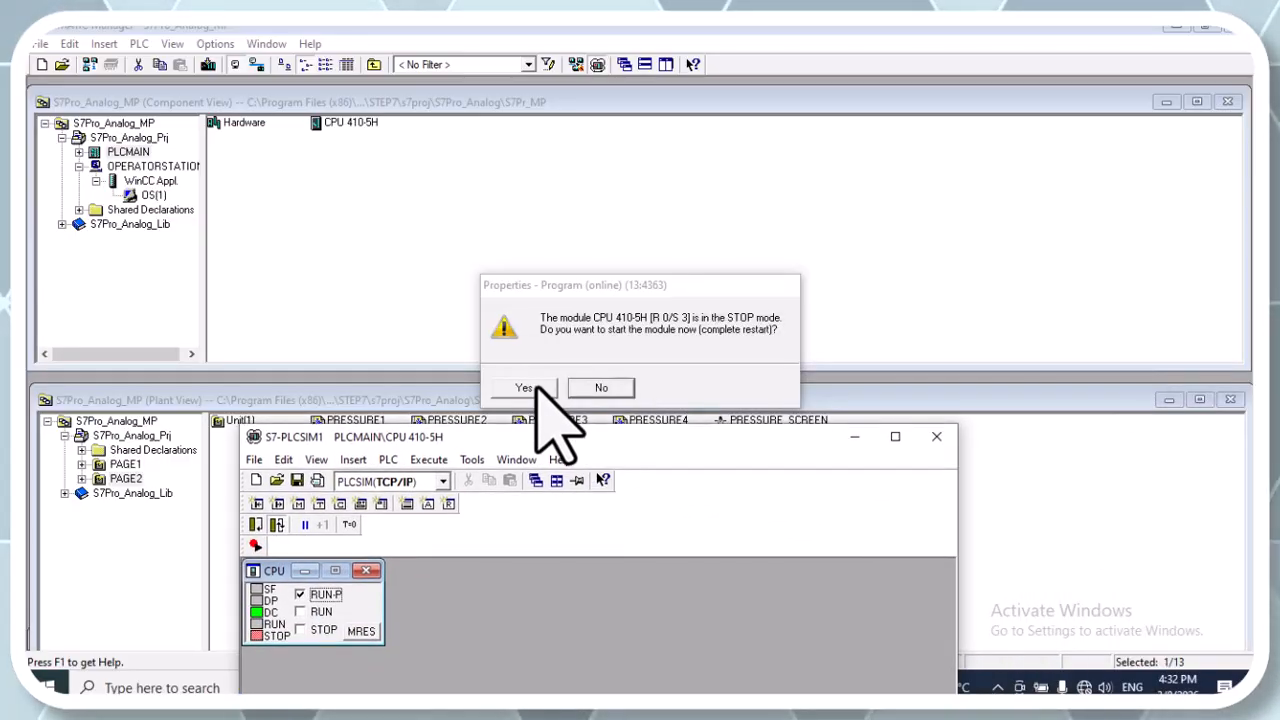
{"action": "left_click", "coordinate": [537, 386]}
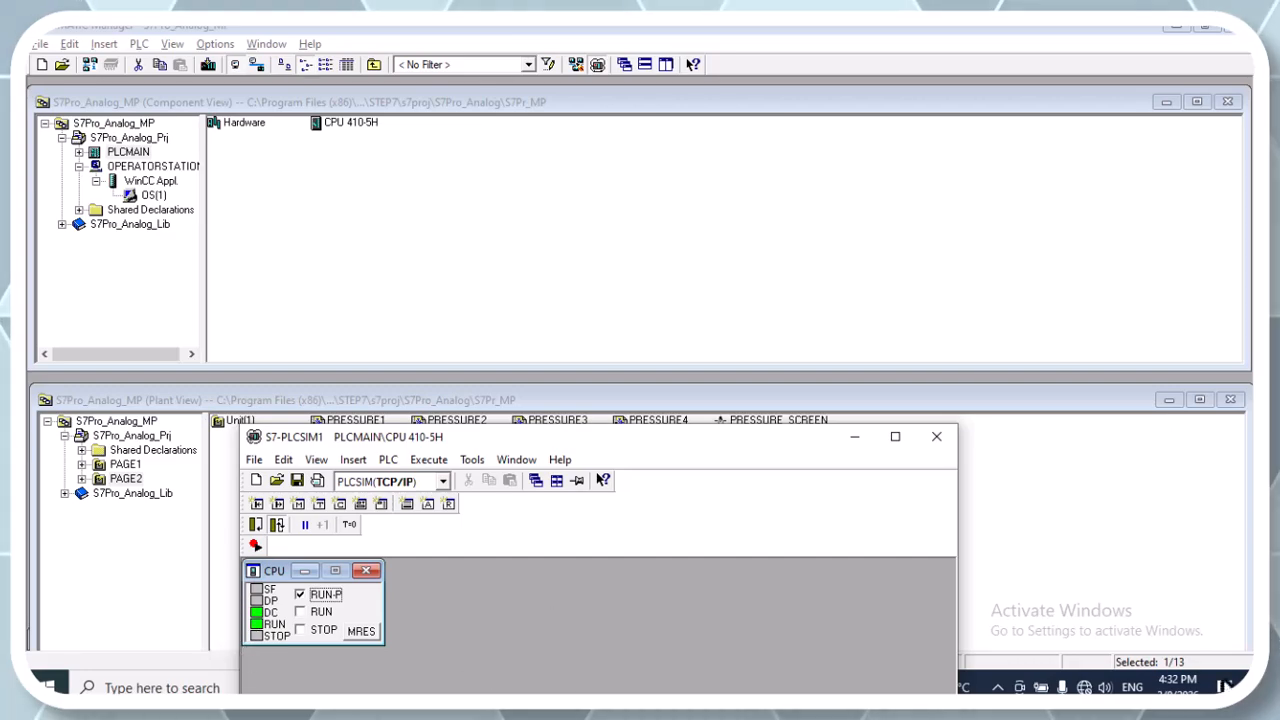
{"action": "left_click", "coordinate": [1157, 660]}
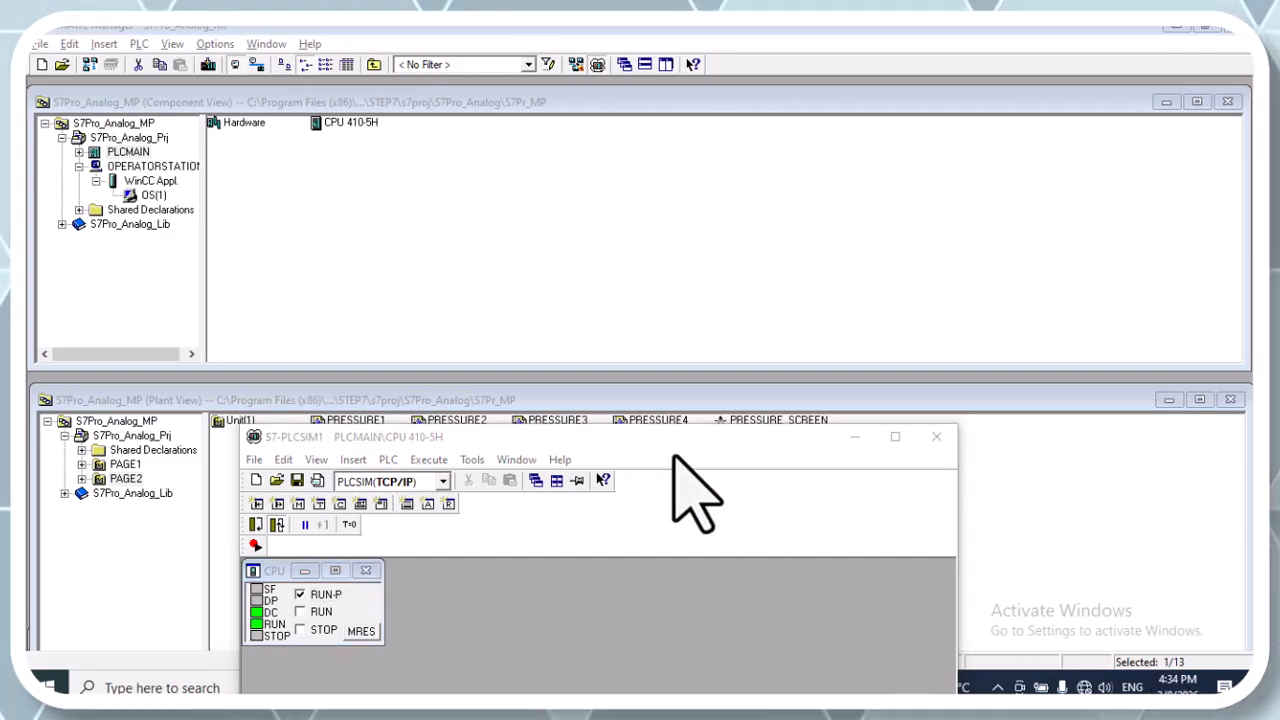
- Open OS(1) in WinCC Explorer and review the Startup settings in the computer's properties
{"action": "right_click", "coordinate": [149, 190]}
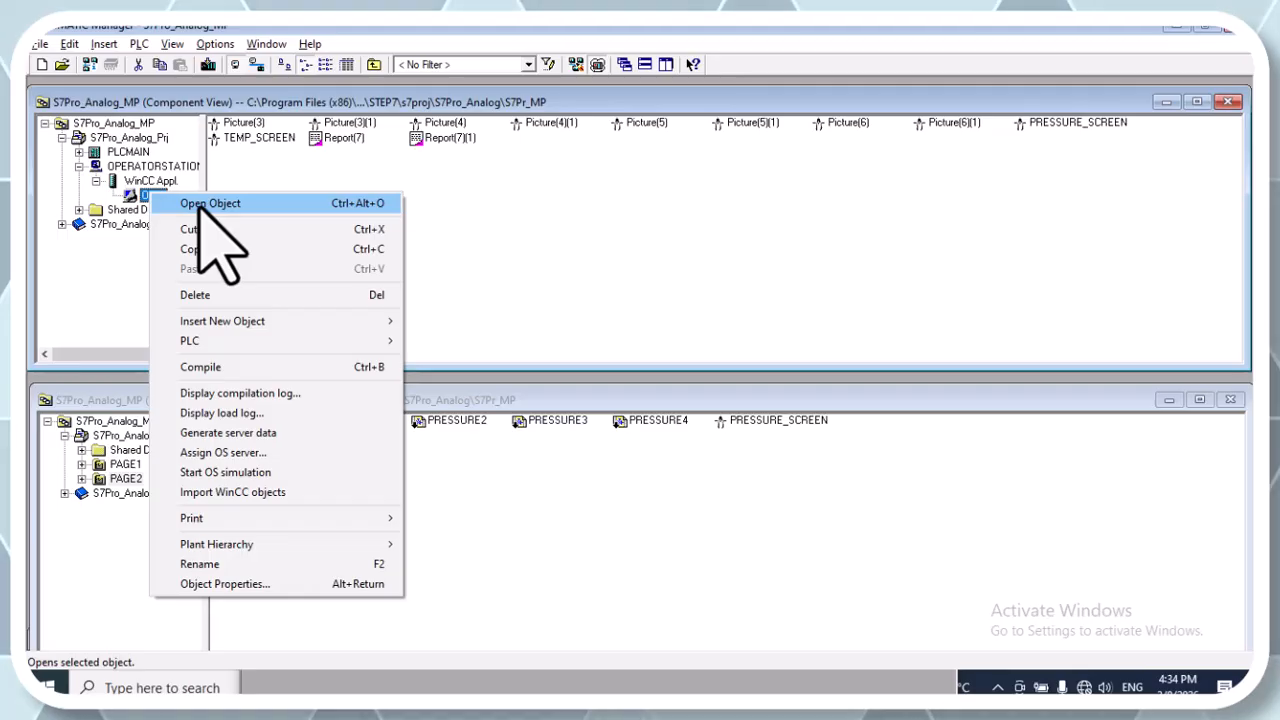
{"action": "left_click", "coordinate": [205, 204]}
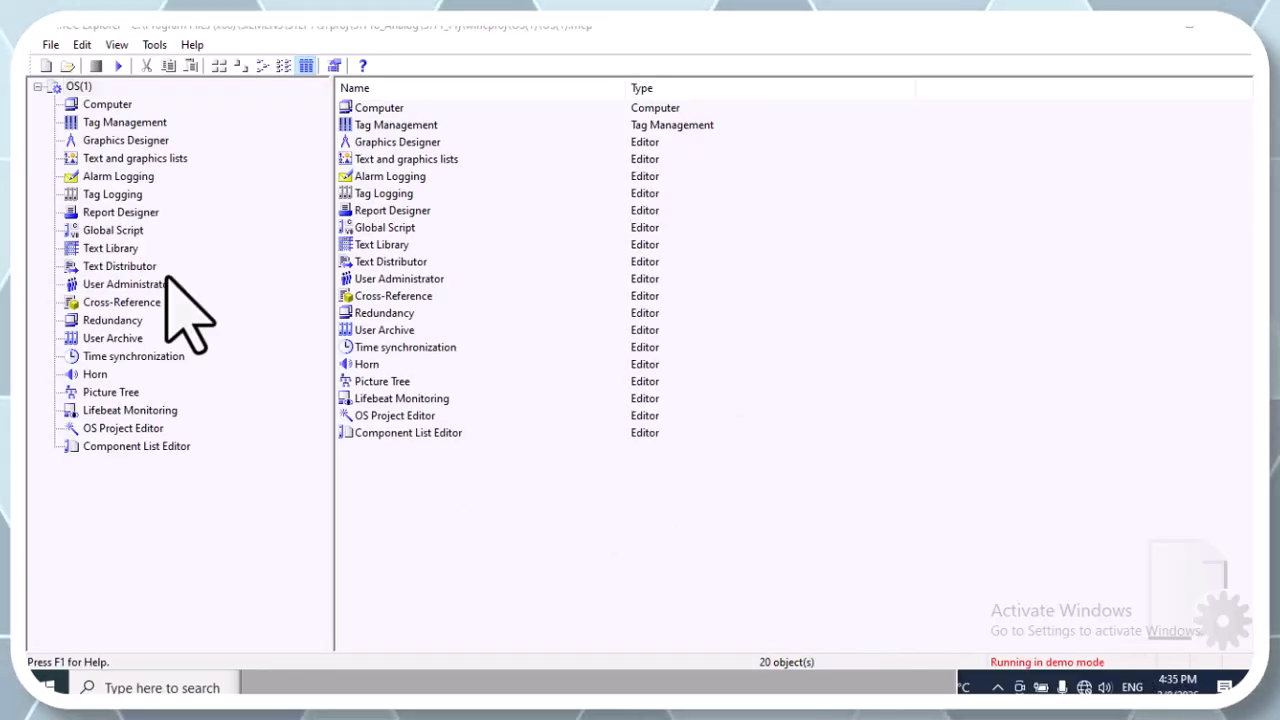
{"action": "right_click", "coordinate": [95, 106]}
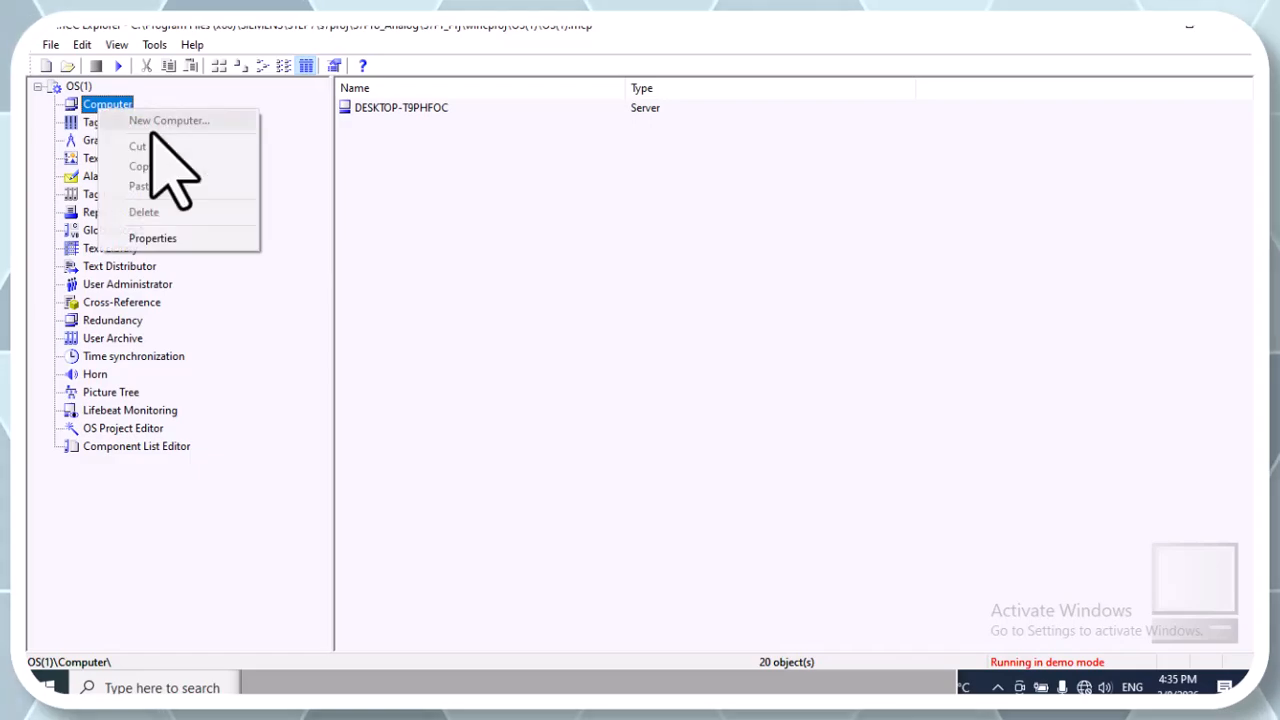
{"action": "left_click", "coordinate": [168, 238]}
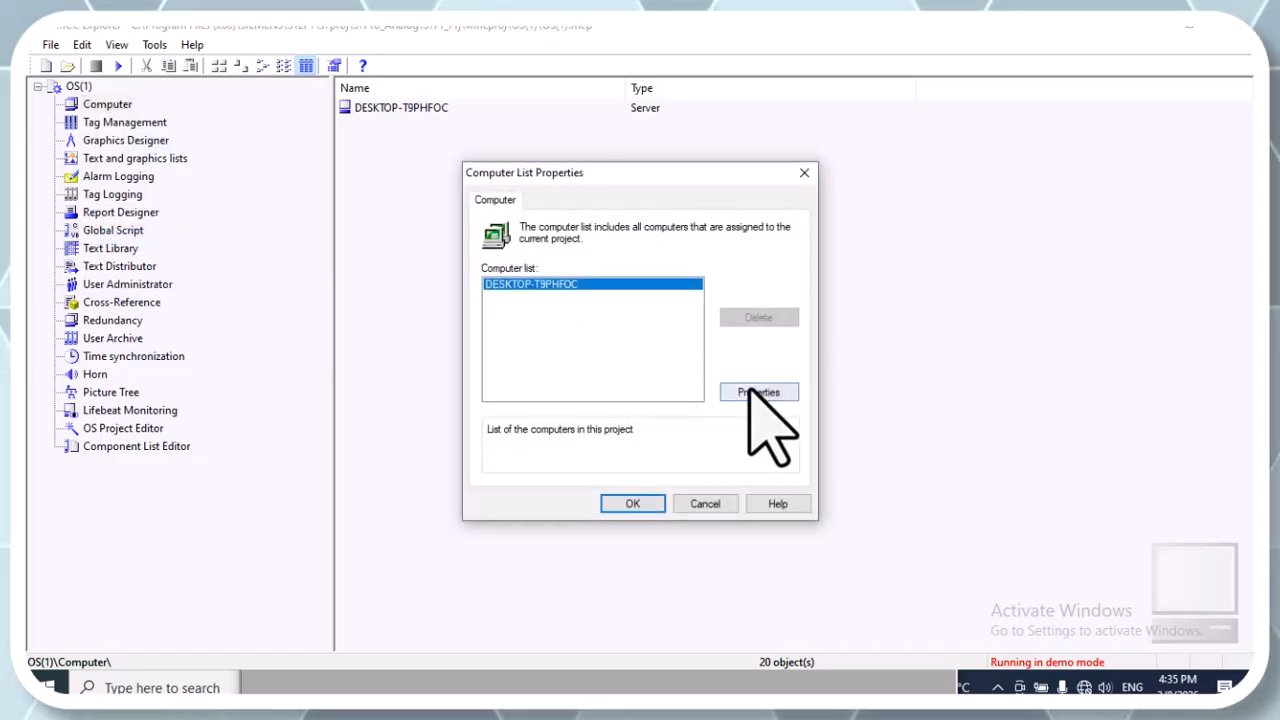
{"action": "left_click", "coordinate": [739, 390]}
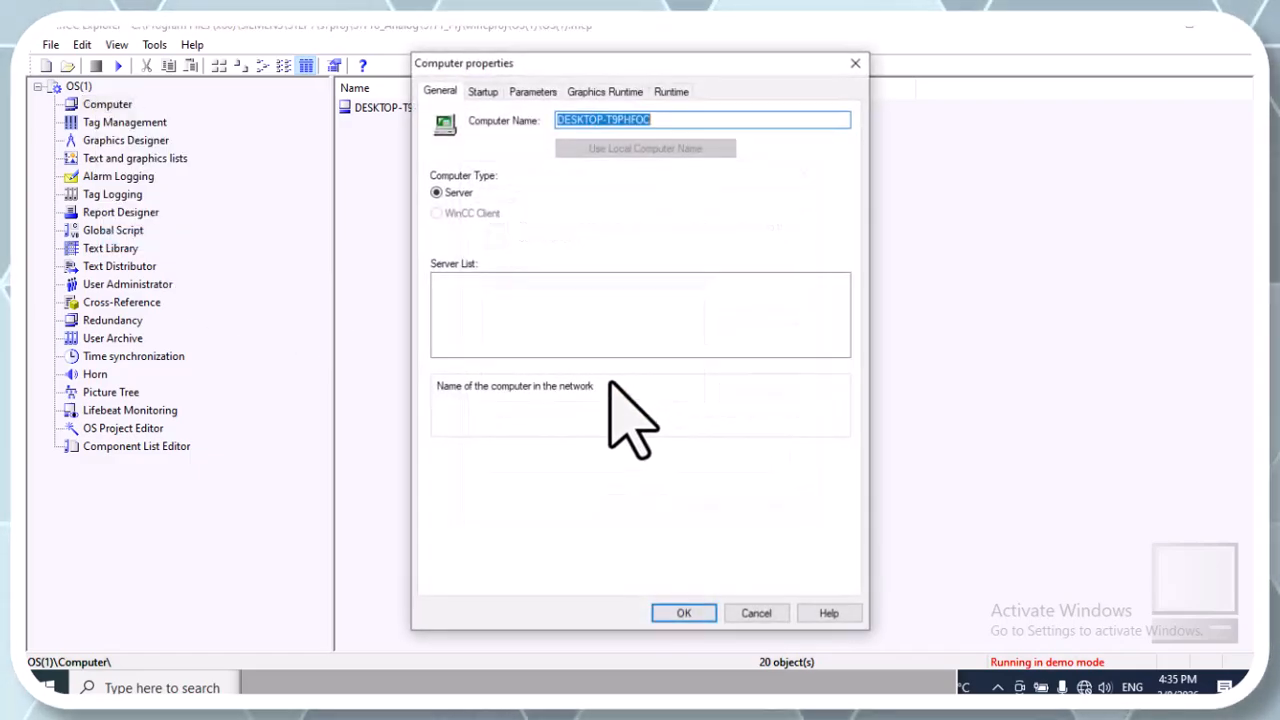
{"action": "left_click", "coordinate": [485, 94]}
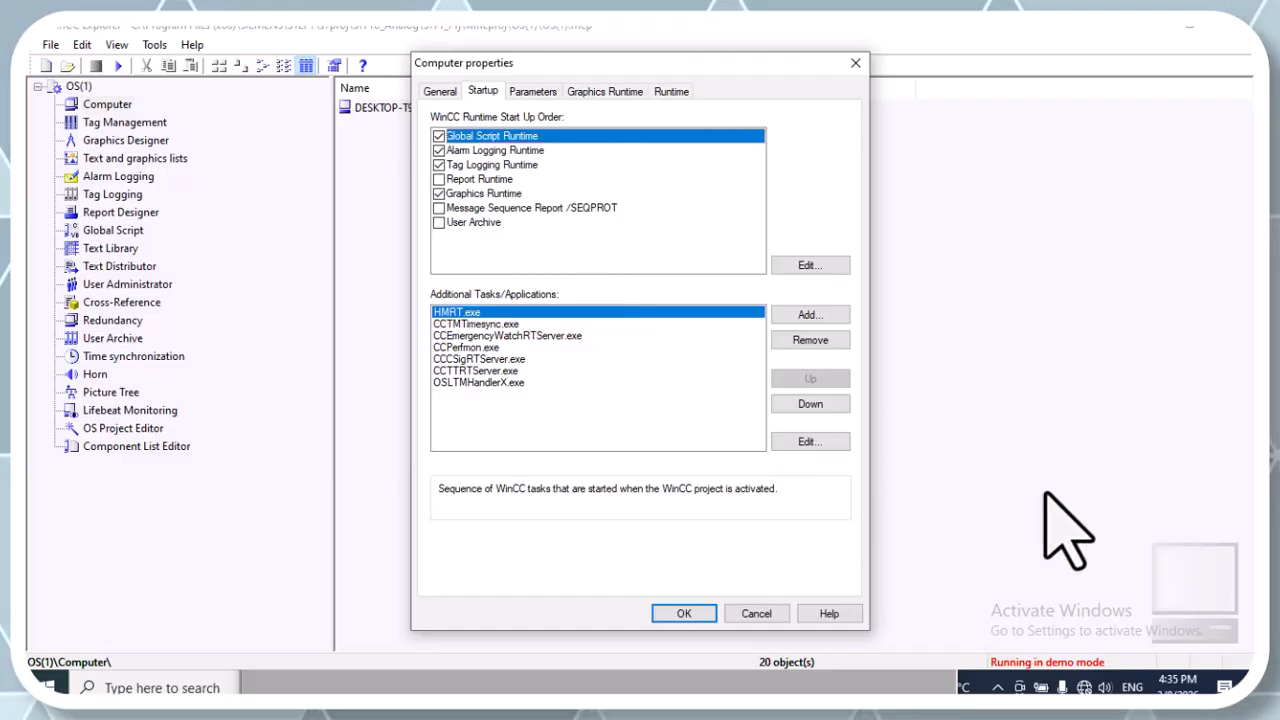
{"action": "left_click", "coordinate": [1137, 657]}
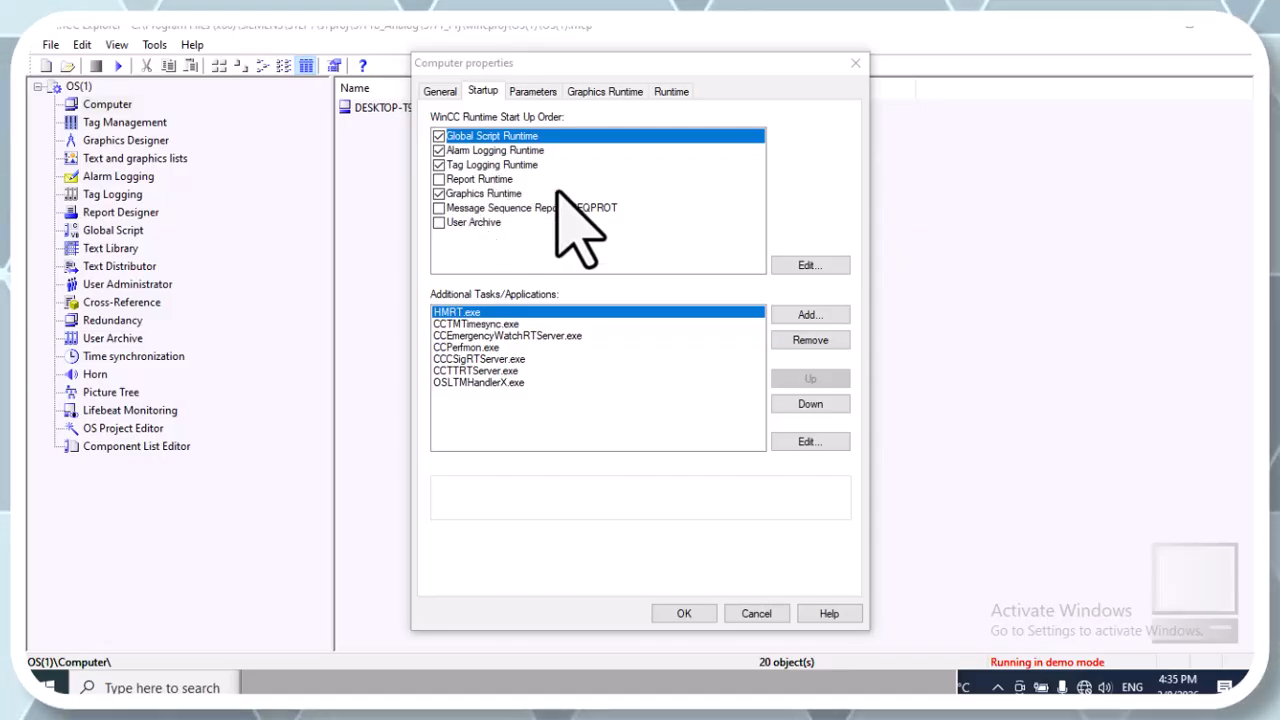
- In the computer's Graphics Runtime settings, clear Resize and Move from the Turn Off options and accept the properties
{"action": "left_click", "coordinate": [535, 91]}
{"action": "left_click", "coordinate": [603, 91]}
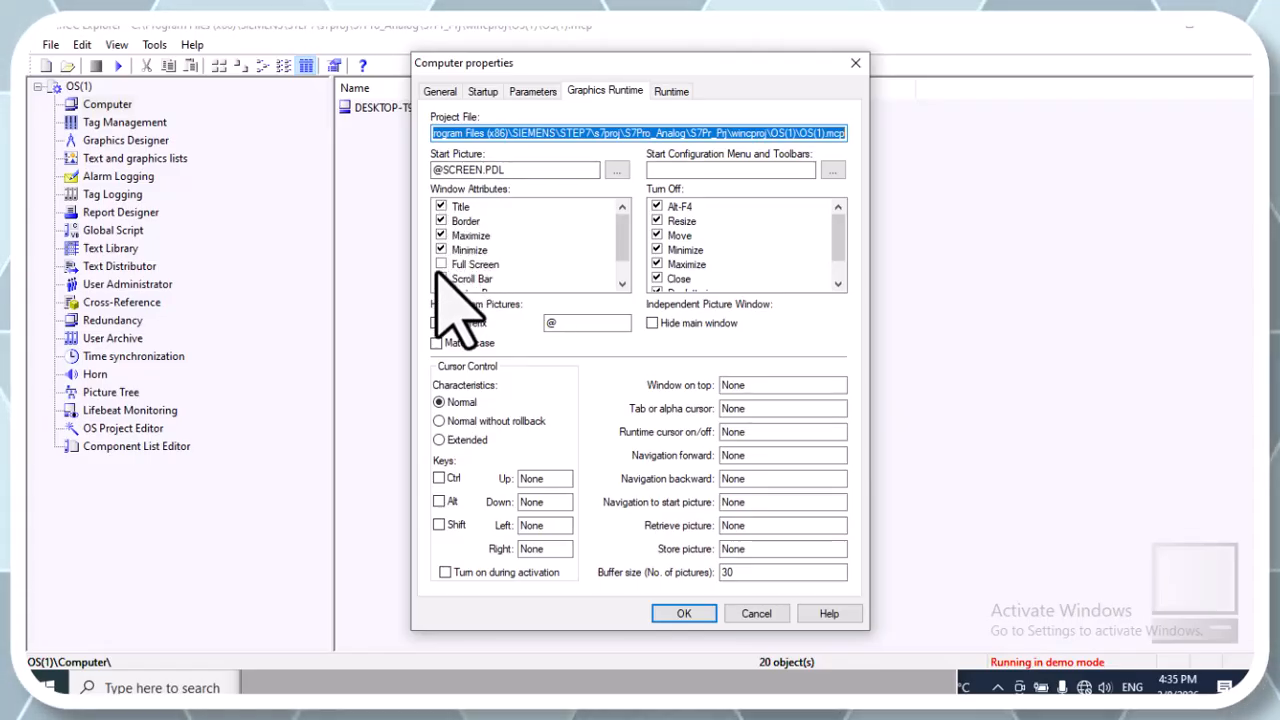
{"action": "left_click_drag", "start_coordinate": [622, 256], "coordinate": [630, 290]}
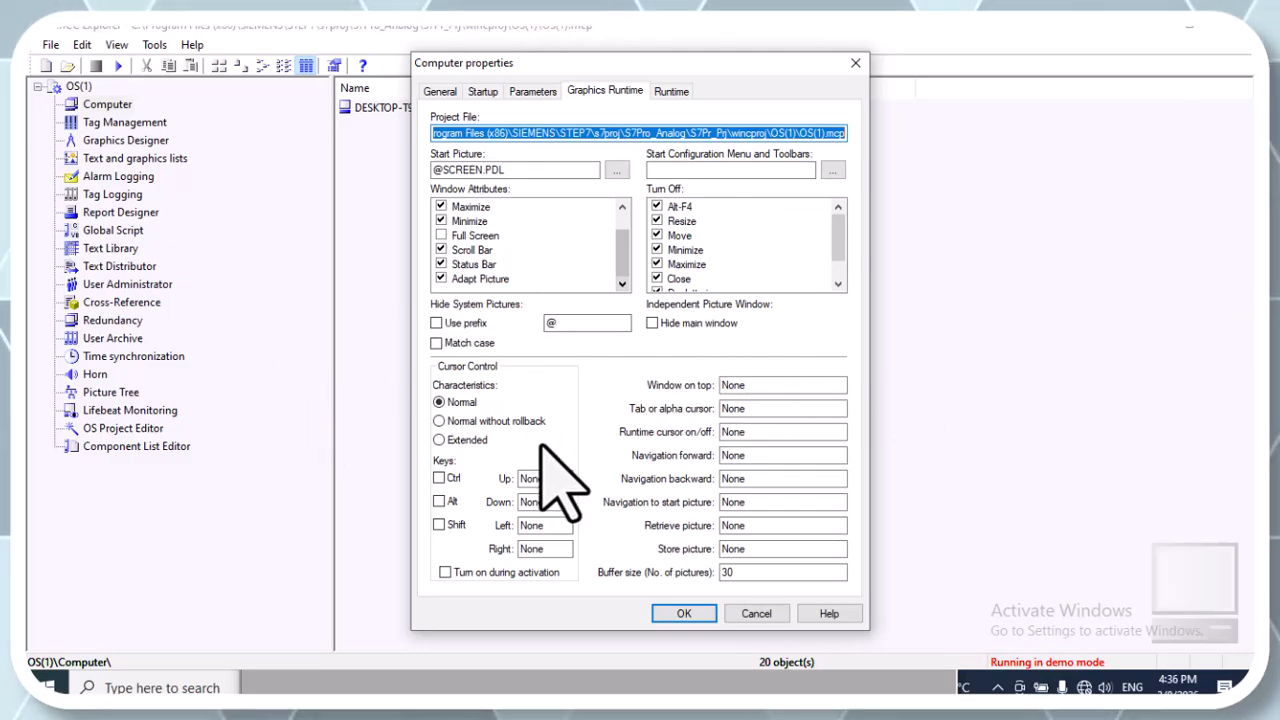
{"action": "left_click", "coordinate": [1146, 648]}
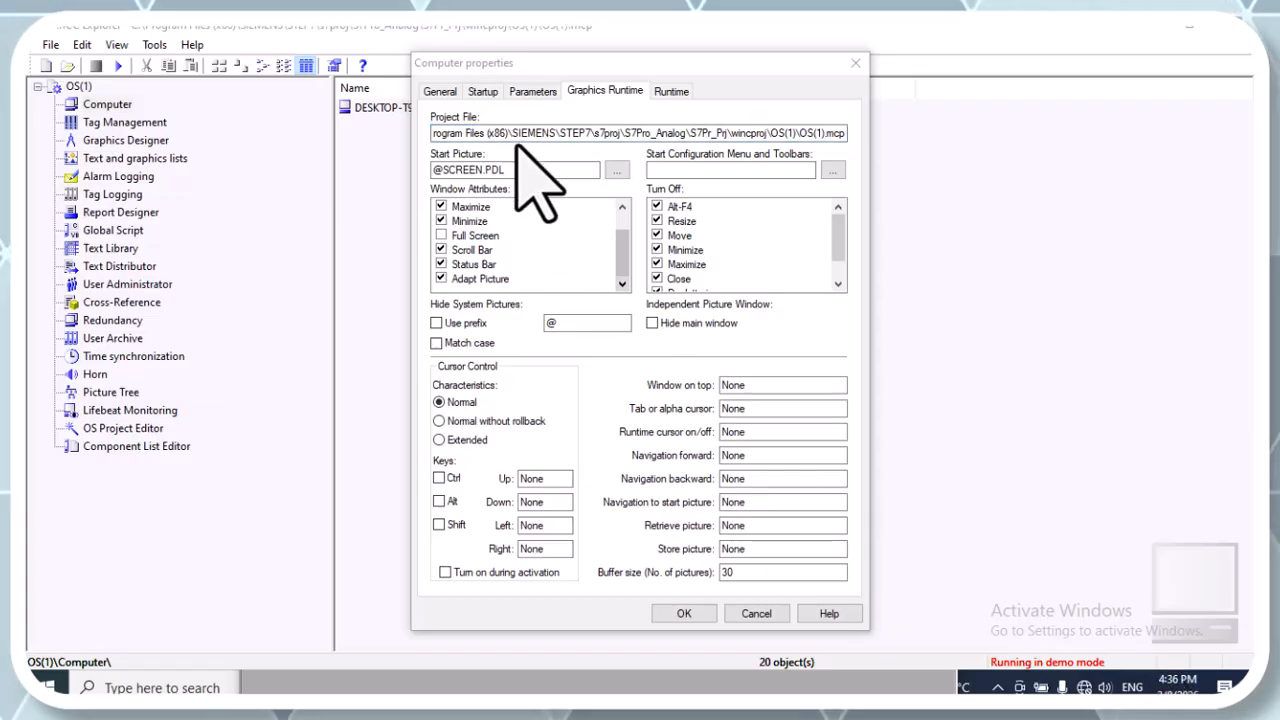
{"action": "left_click", "coordinate": [667, 221]}
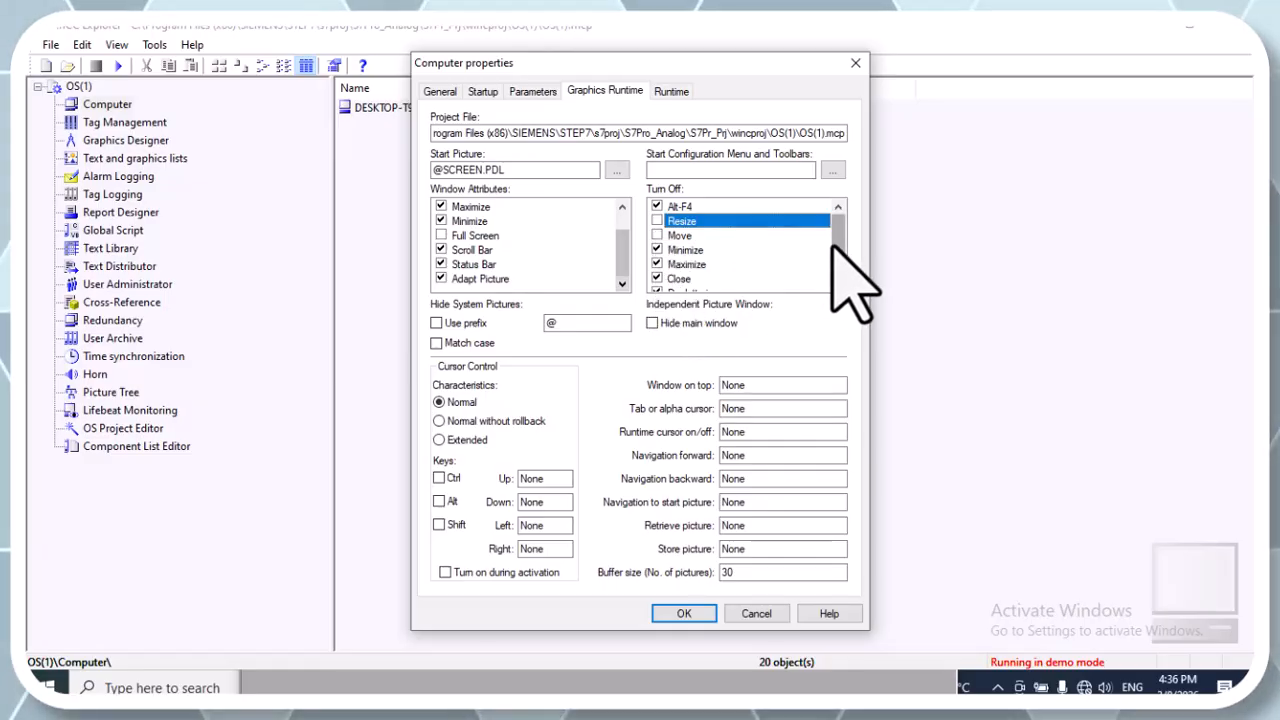
{"action": "scroll", "coordinate": [837, 255], "scroll_direction": "down", "scroll_amount": 2}
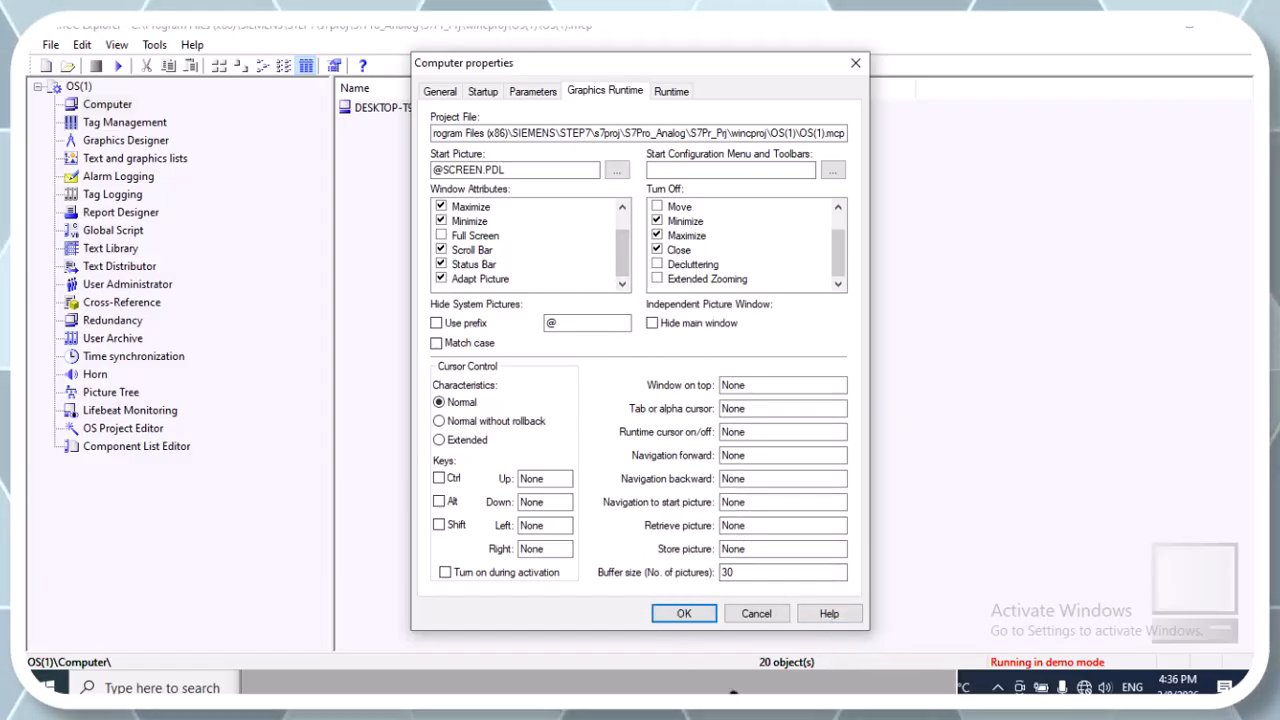
{"action": "left_click", "coordinate": [683, 613]}
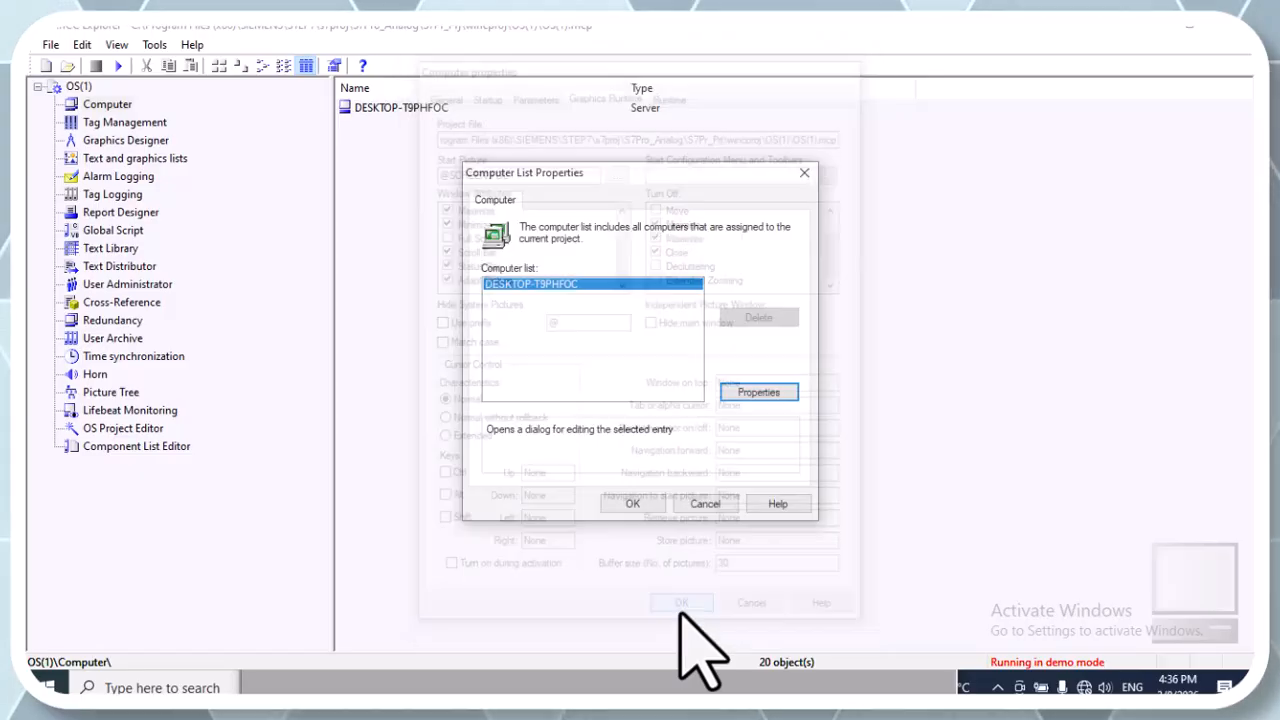
{"action": "left_click", "coordinate": [632, 506]}
{"action": "left_click", "coordinate": [1143, 643]}
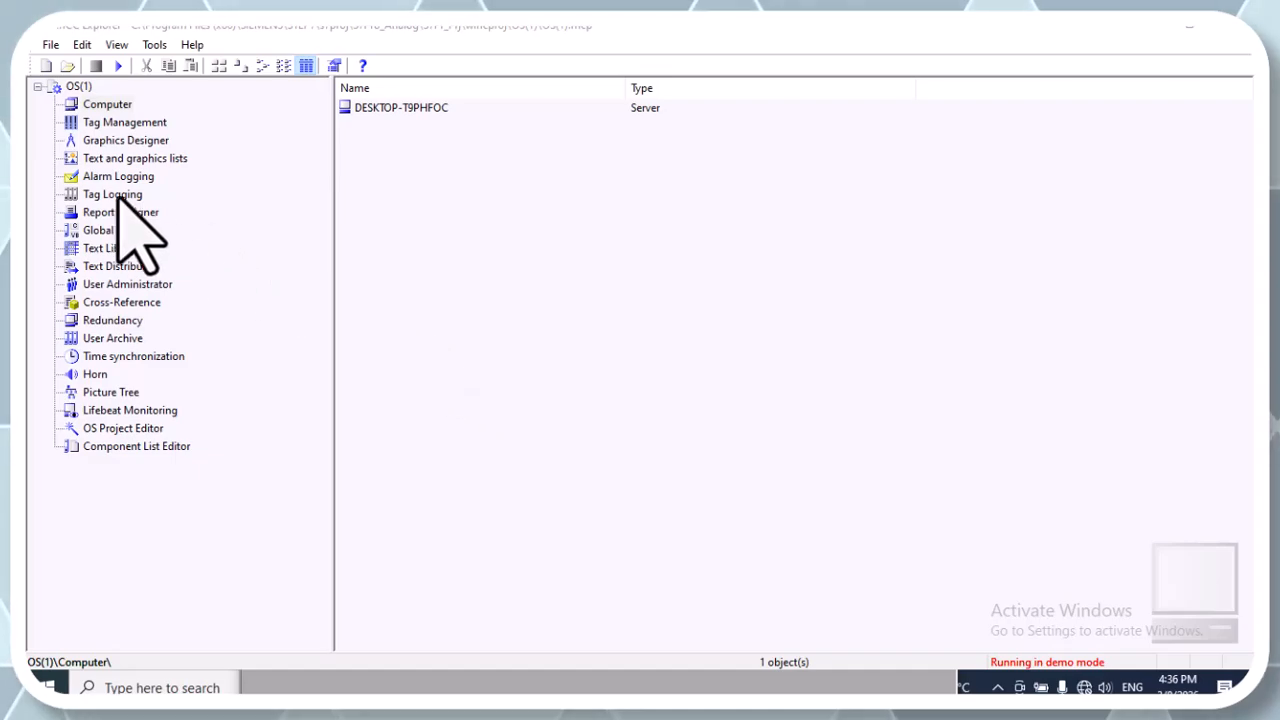
- Open Tag Management, show the S7$Program(1) tags, and open the Unit system parameters of the TCP/IP channel
{"action": "double_click", "coordinate": [122, 124]}
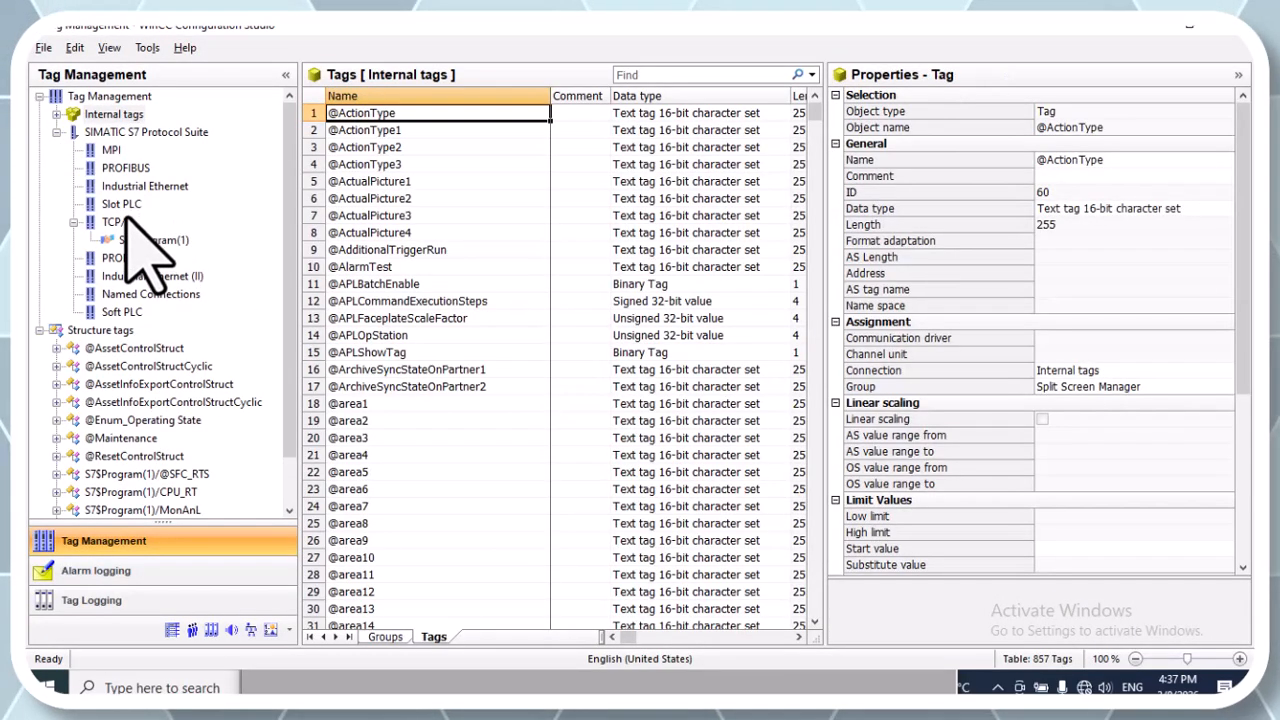
{"action": "left_click", "coordinate": [140, 241]}
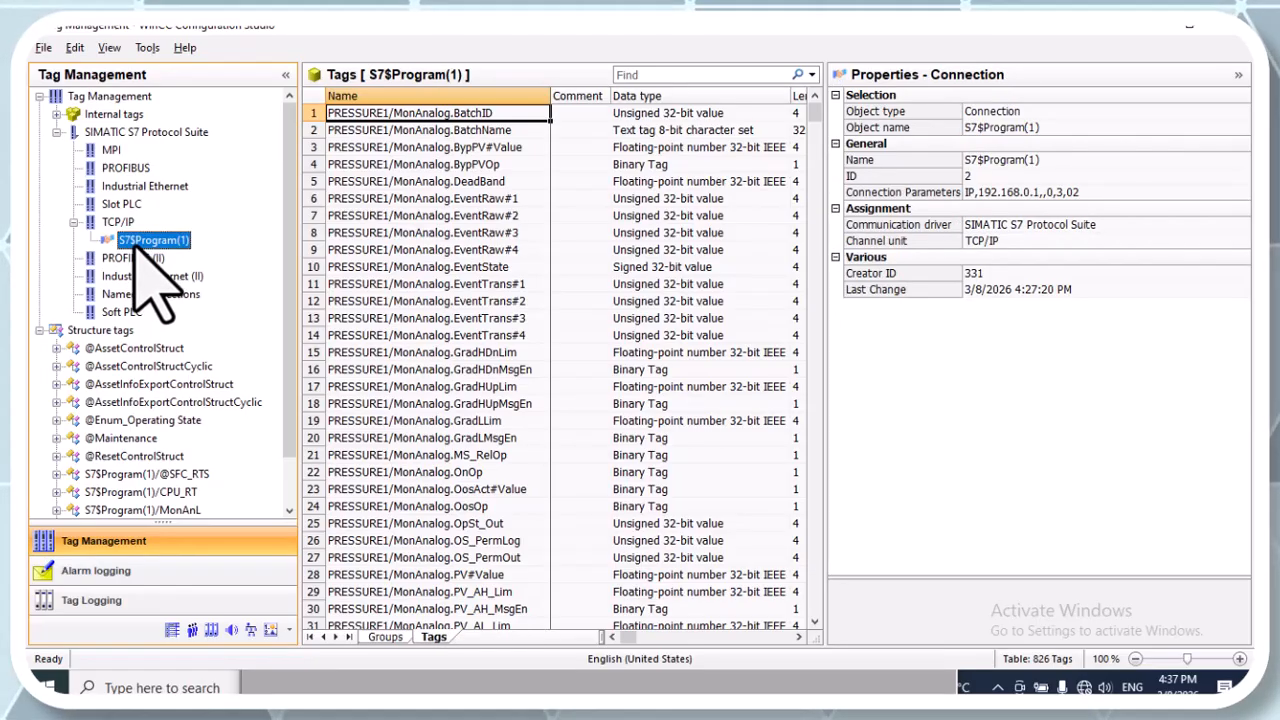
{"action": "right_click", "coordinate": [120, 224]}
{"action": "right_click", "coordinate": [114, 224]}
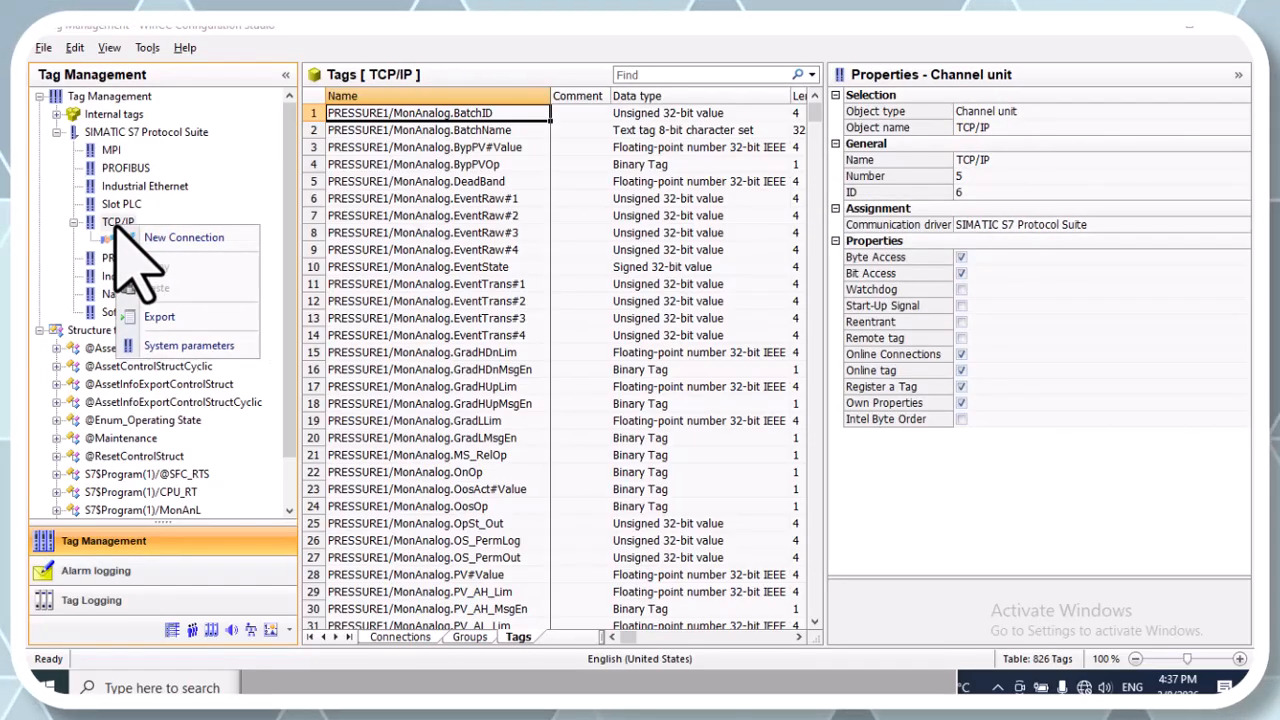
{"action": "right_click", "coordinate": [106, 222]}
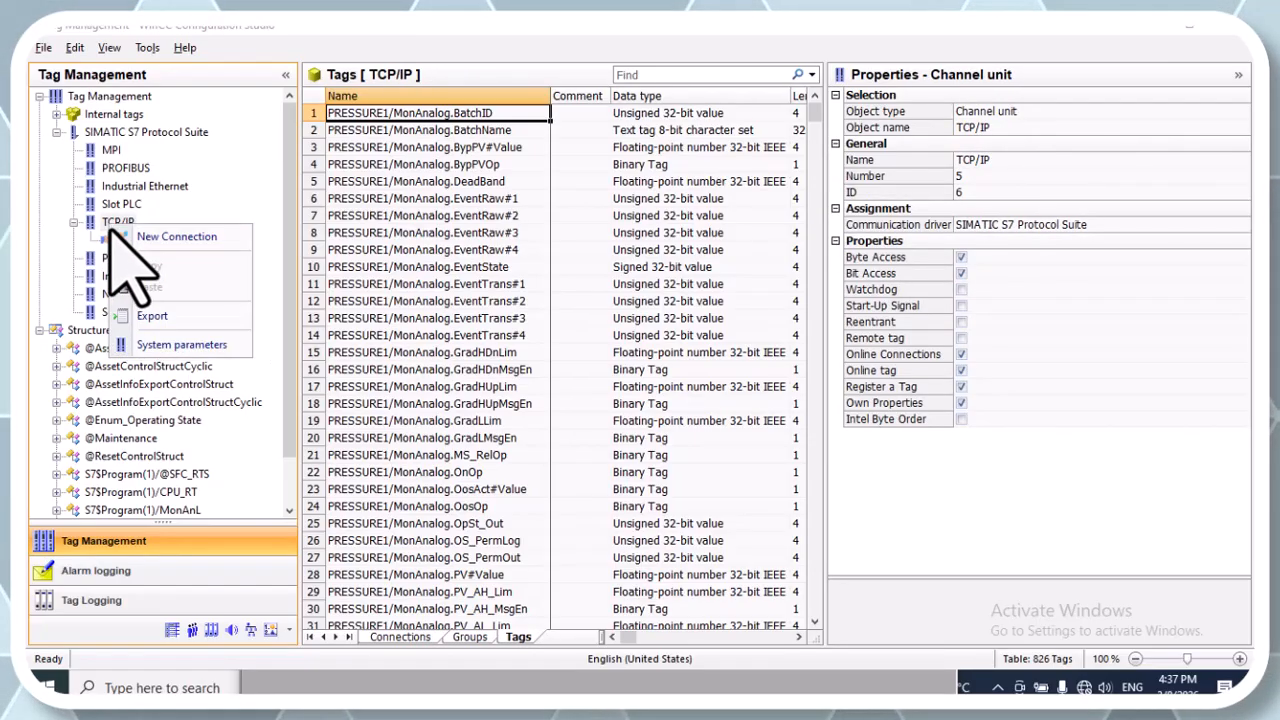
{"action": "left_click", "coordinate": [170, 344]}
{"action": "left_click", "coordinate": [548, 206]}
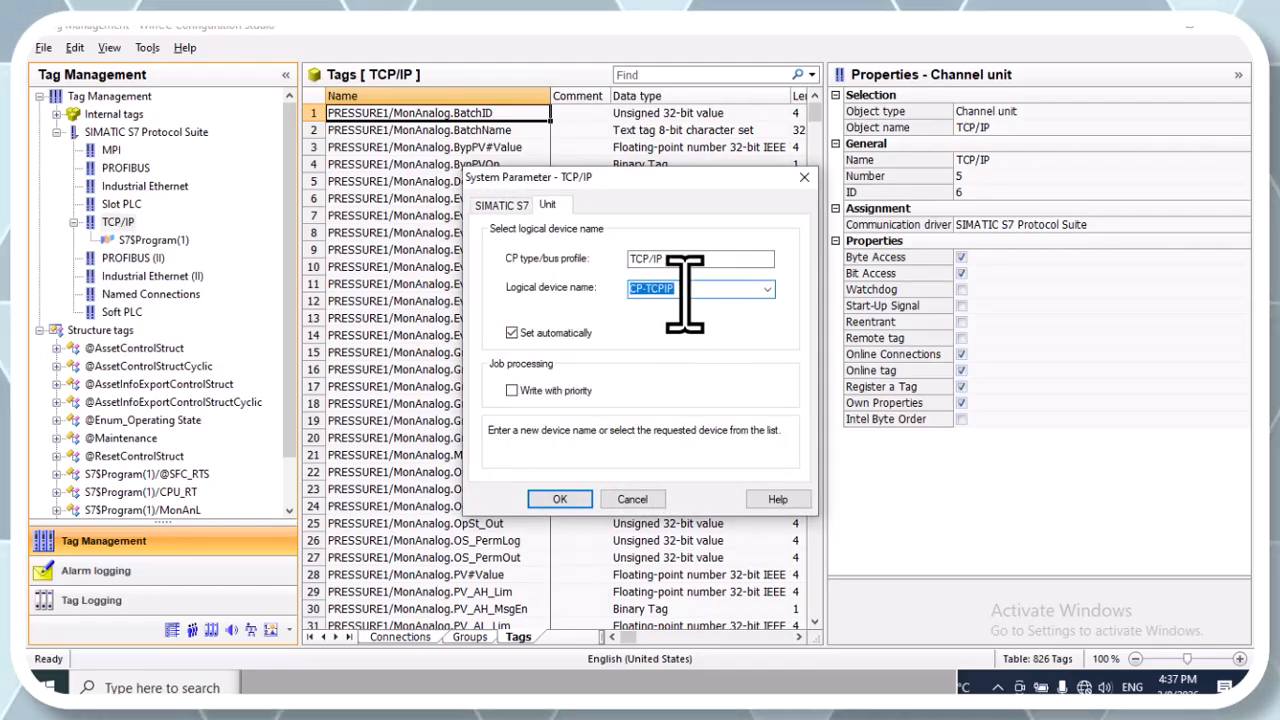
- Try PLCSIM.TCPIP.1 as the logical device name of the TCP/IP unit
{"action": "left_click", "coordinate": [767, 289]}
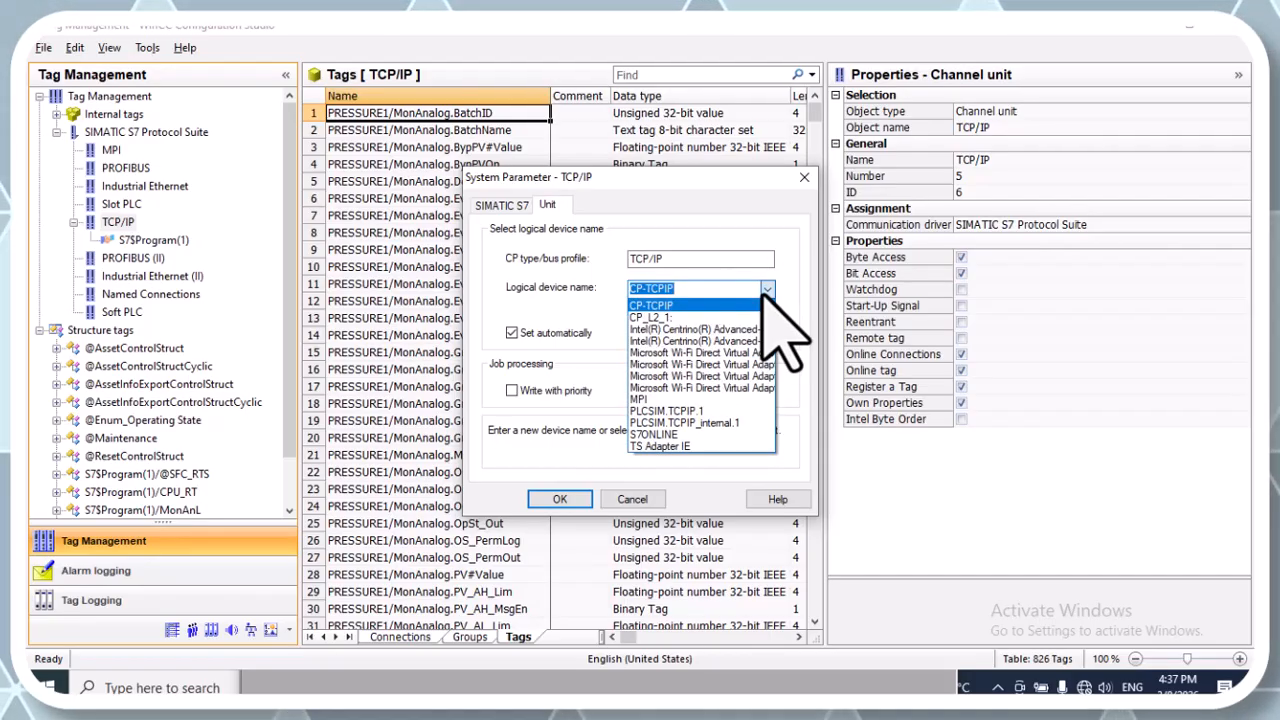
{"action": "left_click", "coordinate": [766, 290]}
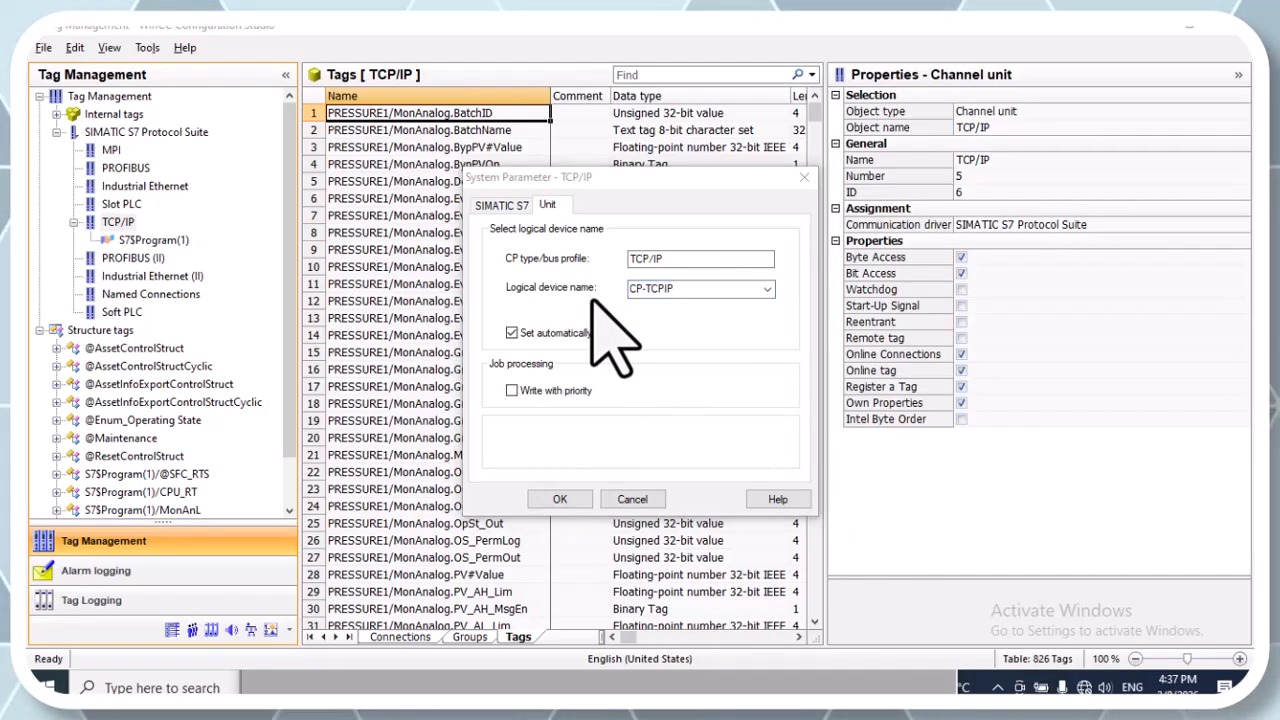
{"action": "left_click", "coordinate": [767, 290]}
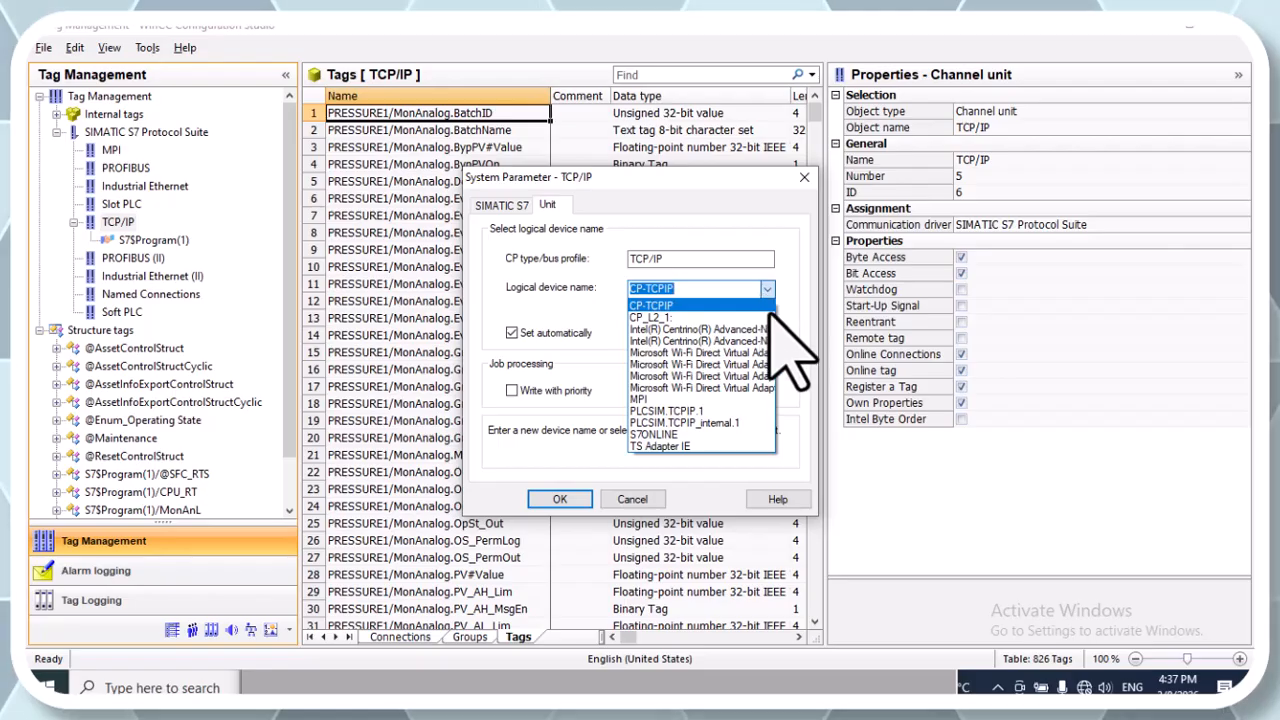
{"action": "left_click", "coordinate": [683, 412]}
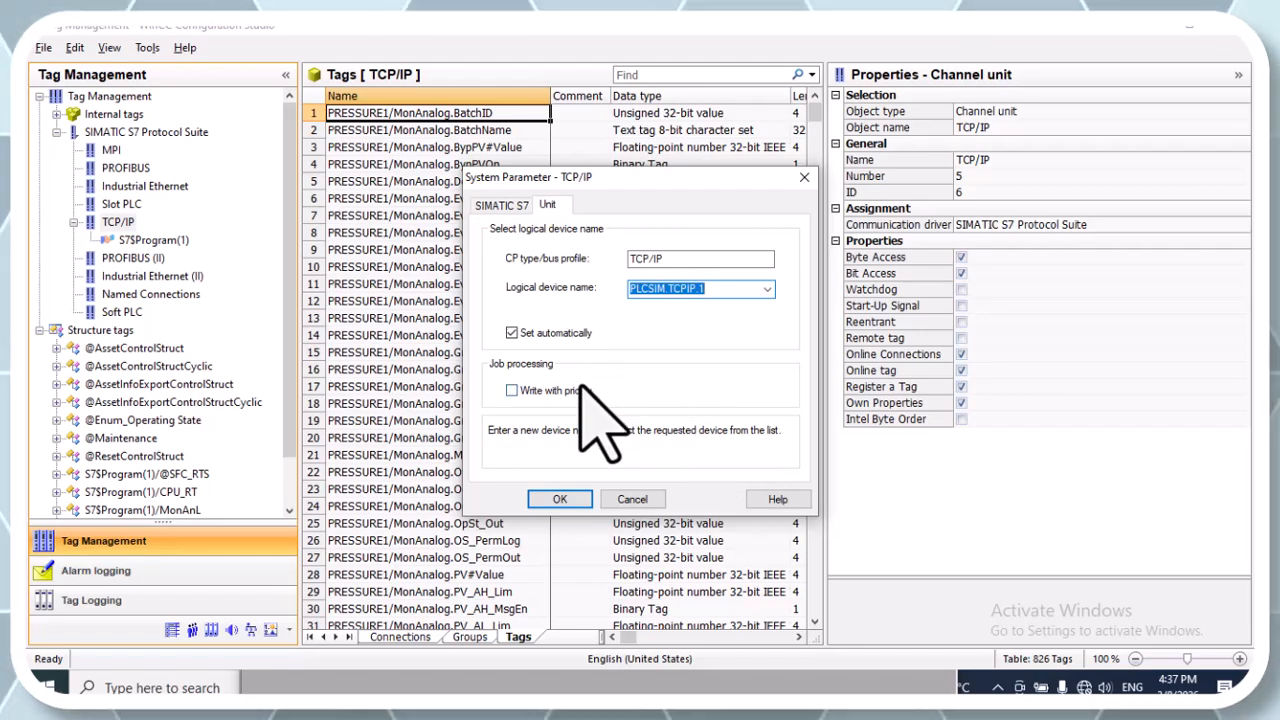
- Set the logical device name of the TCP/IP unit to S7ONLINE and accept the system parameters
{"action": "left_click", "coordinate": [767, 289]}
{"action": "left_click", "coordinate": [680, 433]}
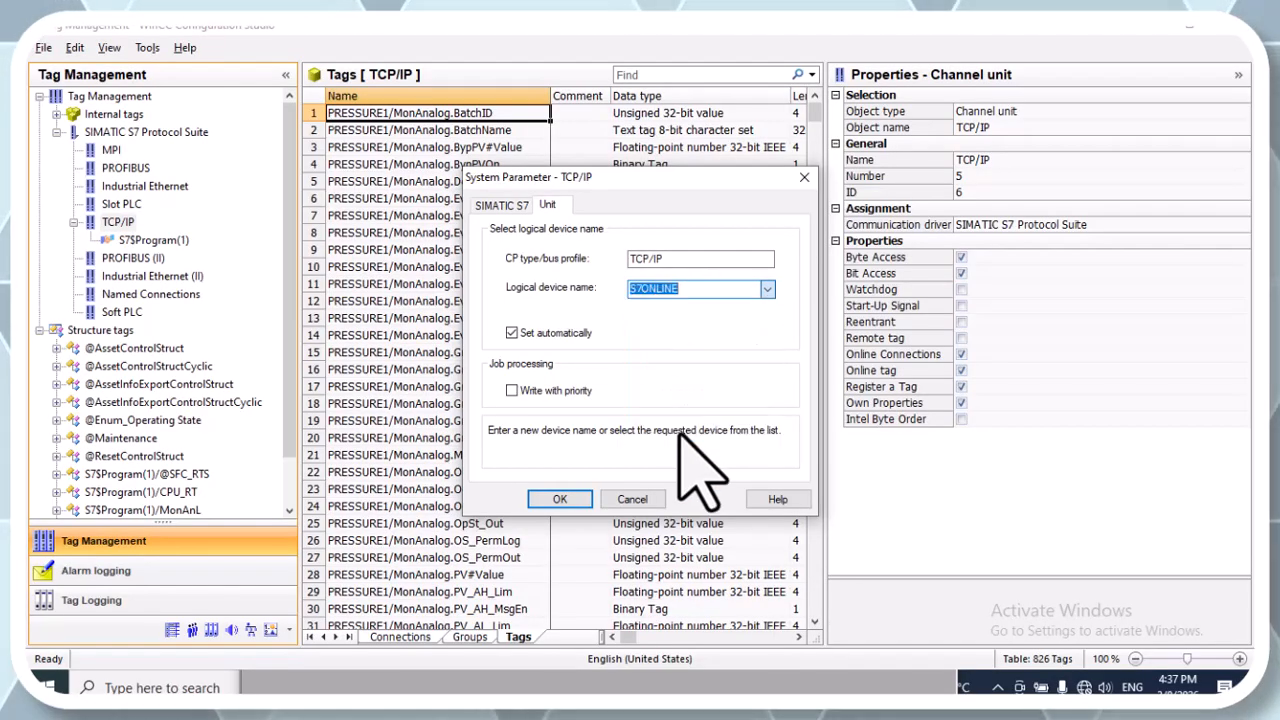
{"action": "left_click", "coordinate": [582, 500]}
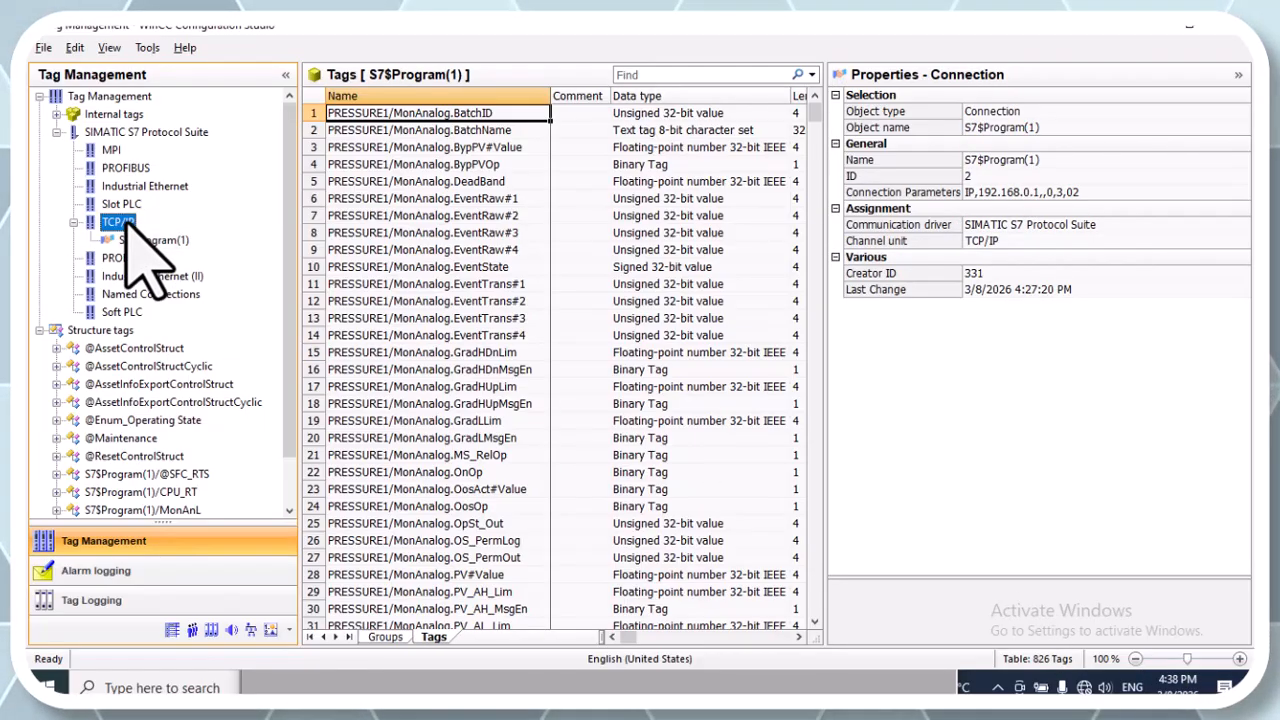
- Reopen the TCP/IP system parameters, check the unit's logical device name, and accept the dialog
{"action": "right_click", "coordinate": [127, 224]}
{"action": "left_click", "coordinate": [186, 336]}
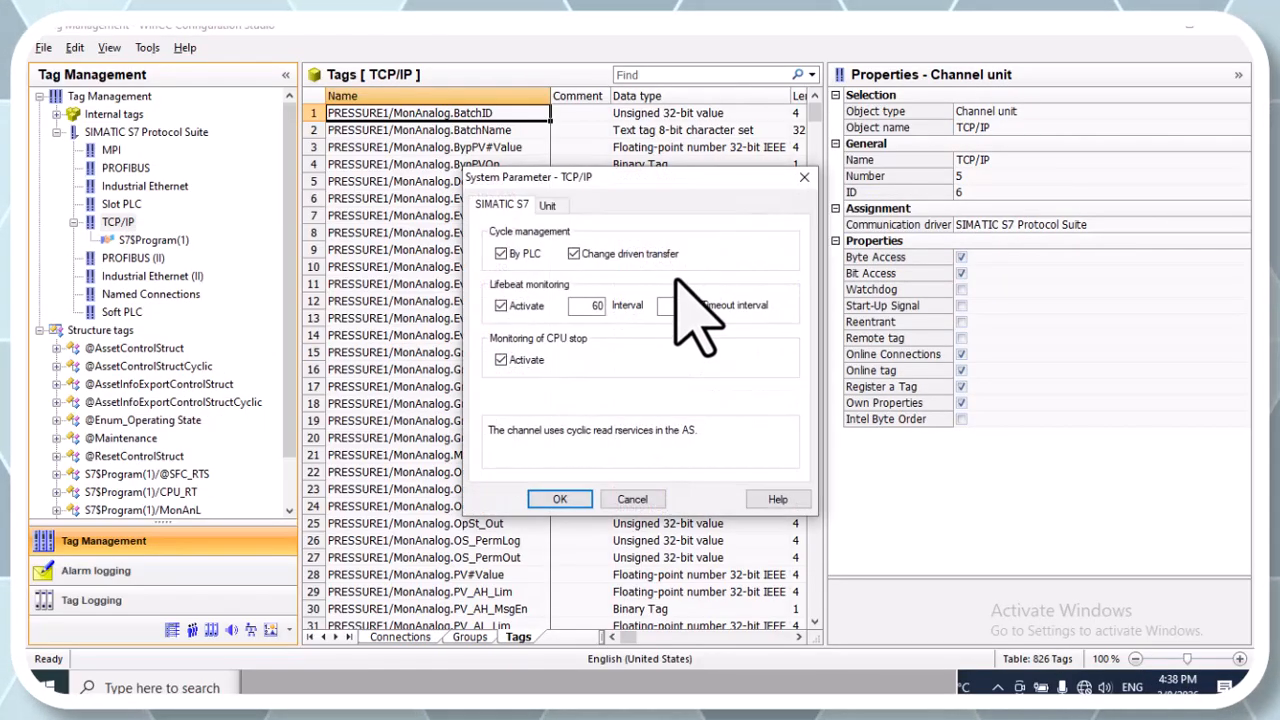
{"action": "left_click", "coordinate": [550, 206]}
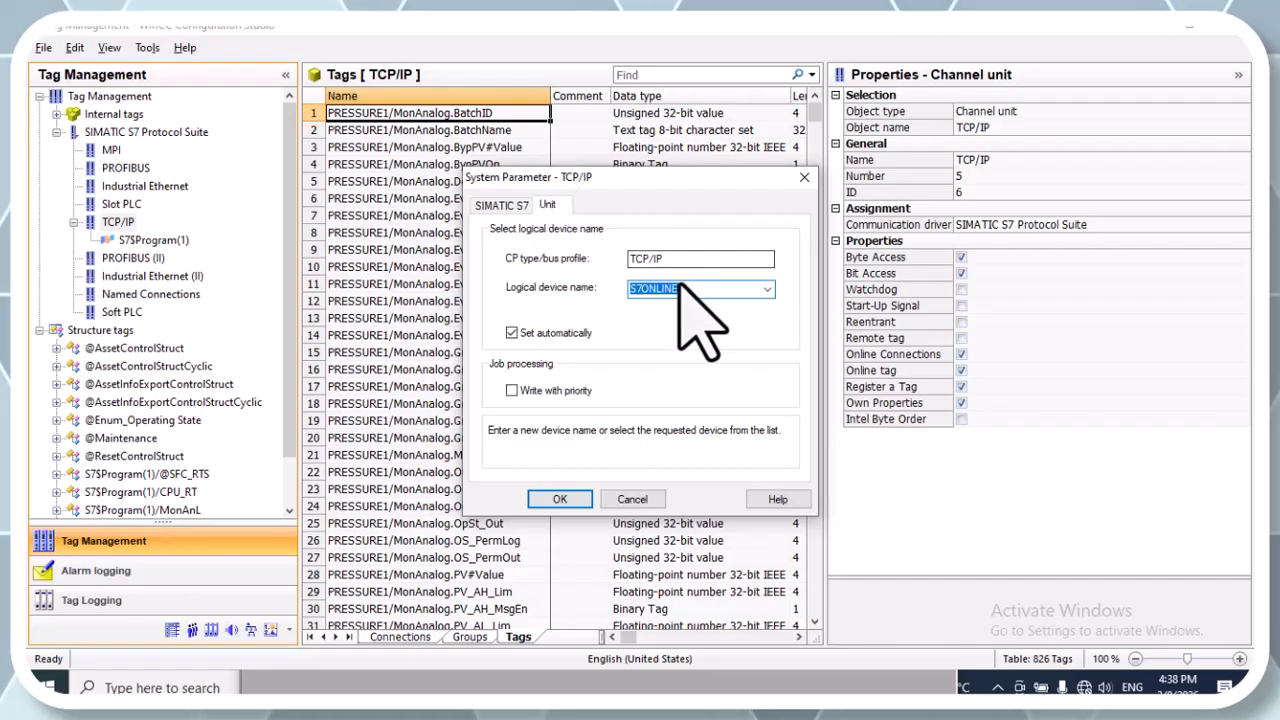
{"action": "left_click", "coordinate": [560, 499]}
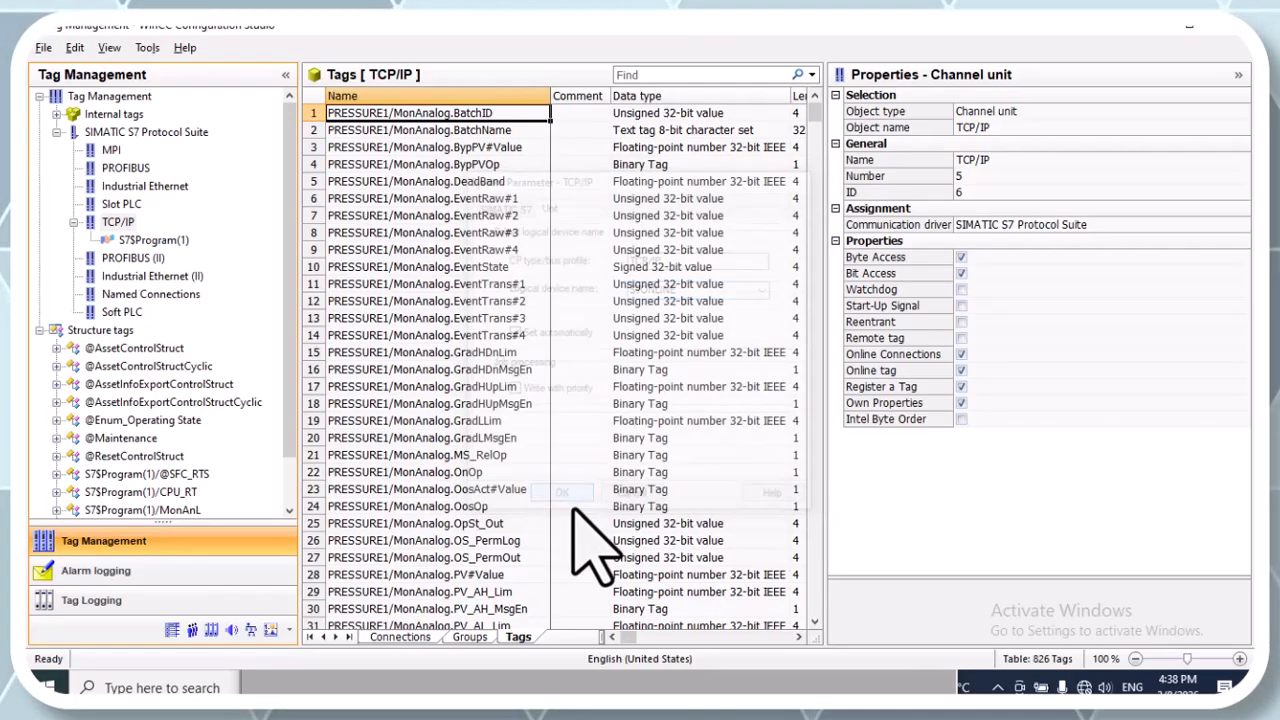
- Close Tag Management, activate the WinCC runtime, and display the PAGE1 screen
{"action": "left_click", "coordinate": [1218, 40]}
{"action": "left_click", "coordinate": [117, 66]}
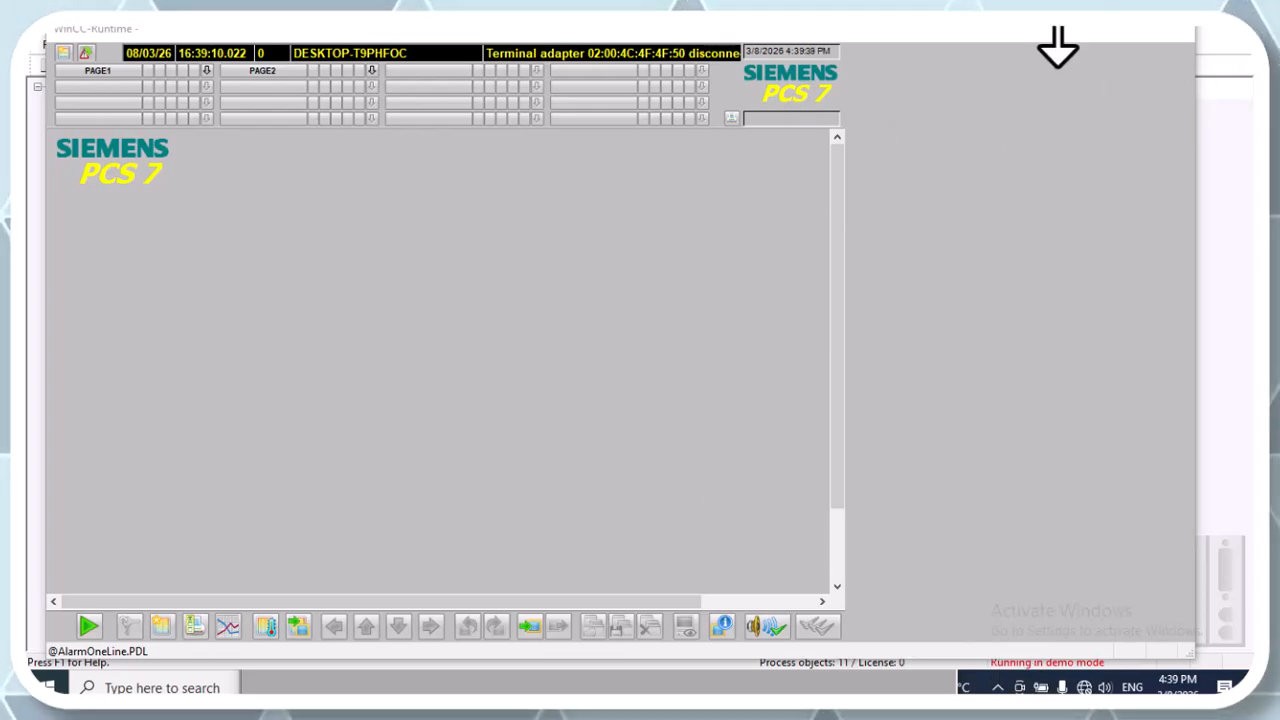
{"action": "left_click", "coordinate": [97, 72]}
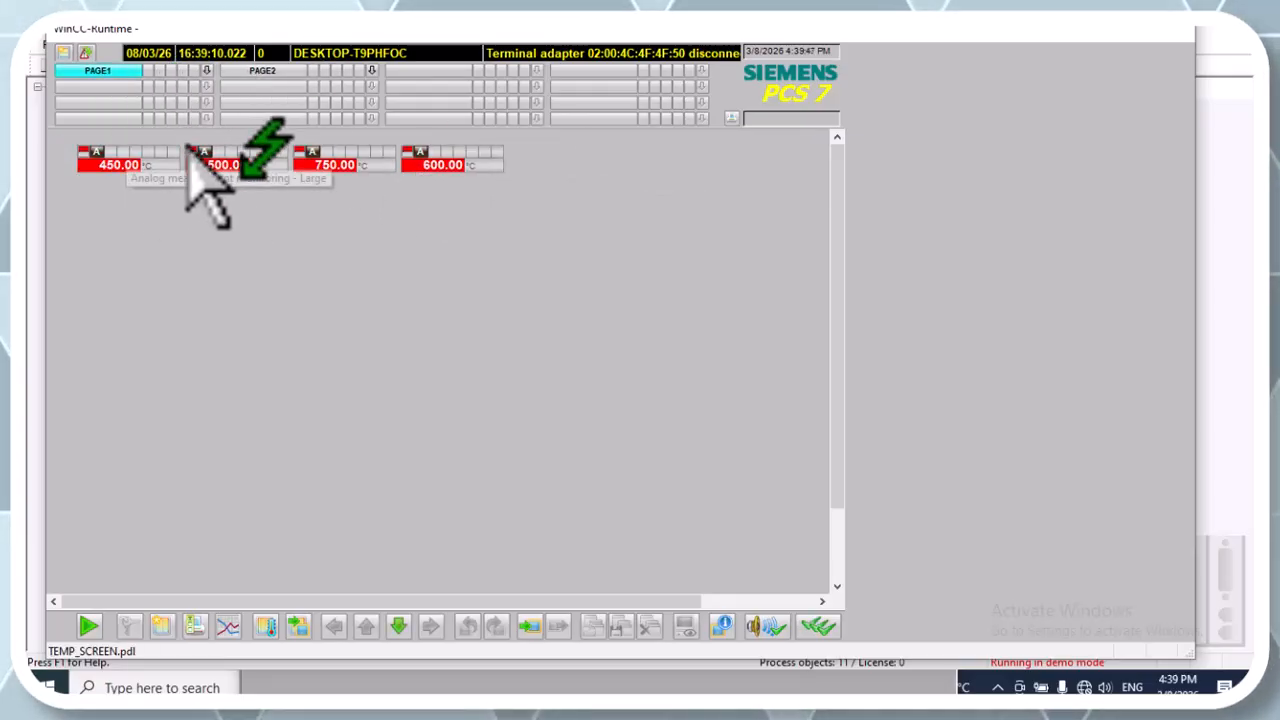
- View the PAGE2 pressure screen, and open the faceplate of the first temperature measurement on PAGE1
{"action": "left_click", "coordinate": [263, 70]}
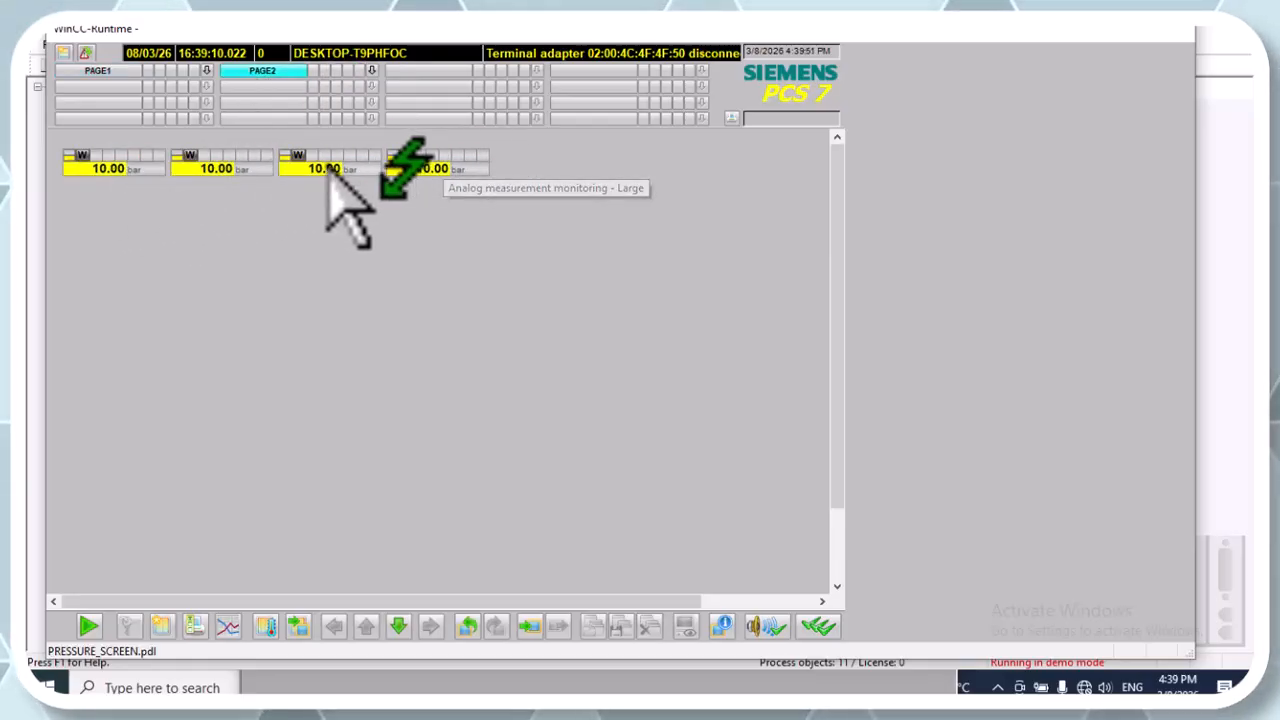
{"action": "left_click", "coordinate": [86, 74]}
{"action": "left_click", "coordinate": [117, 165]}
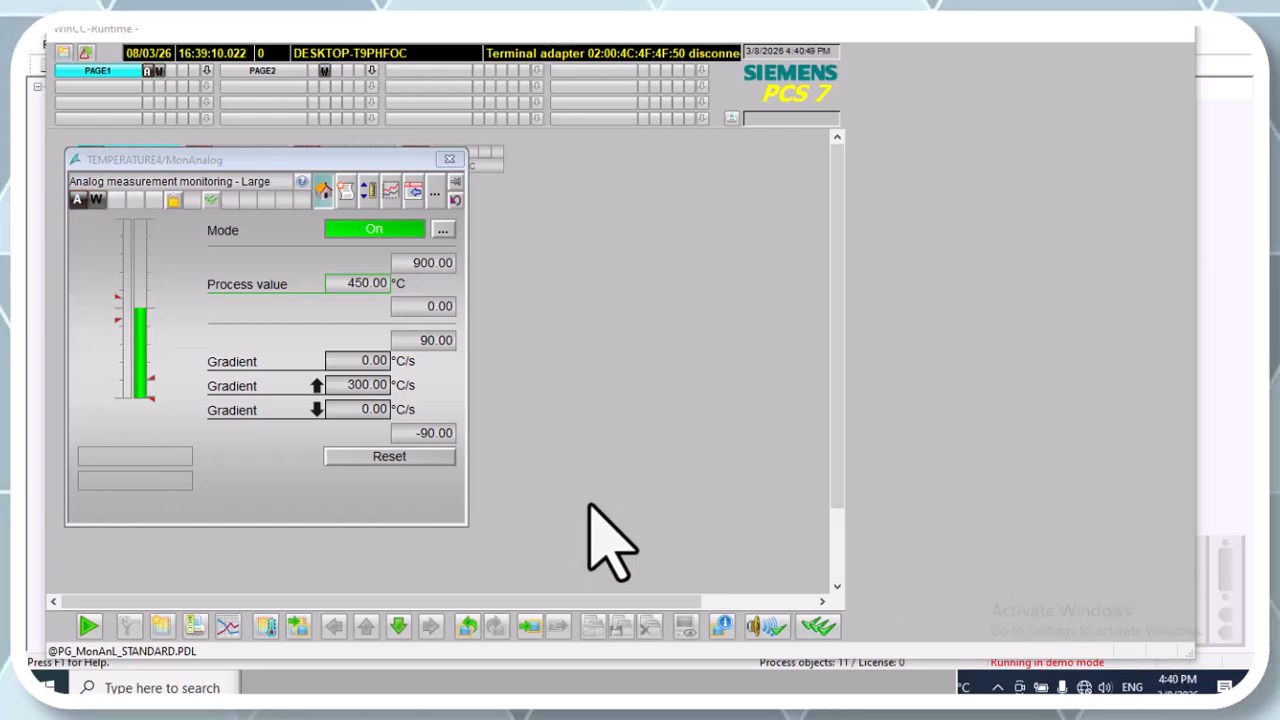
- Switch to SIMATIC Manager and open the hardware configuration of PLCMAIN
{"action": "key", "text": "alt+Tab"}
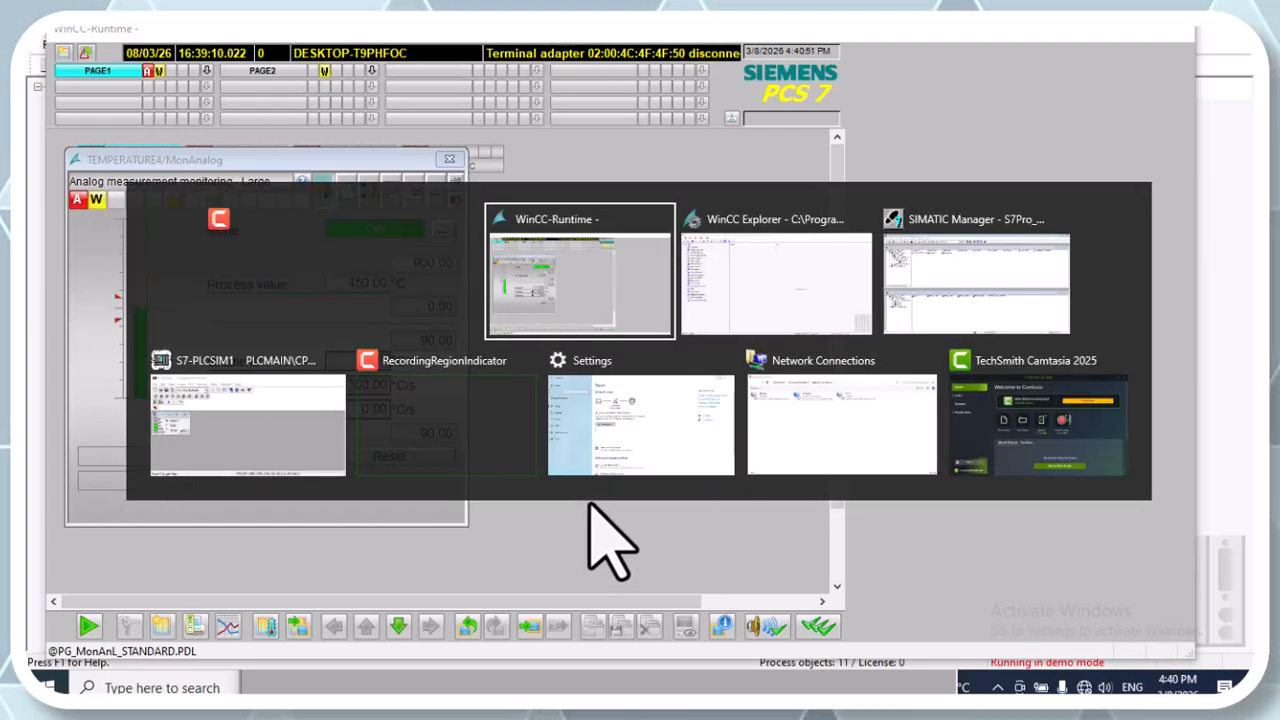
{"action": "key", "text": "alt+Tab"}
{"action": "key", "text": "alt+Tab"}
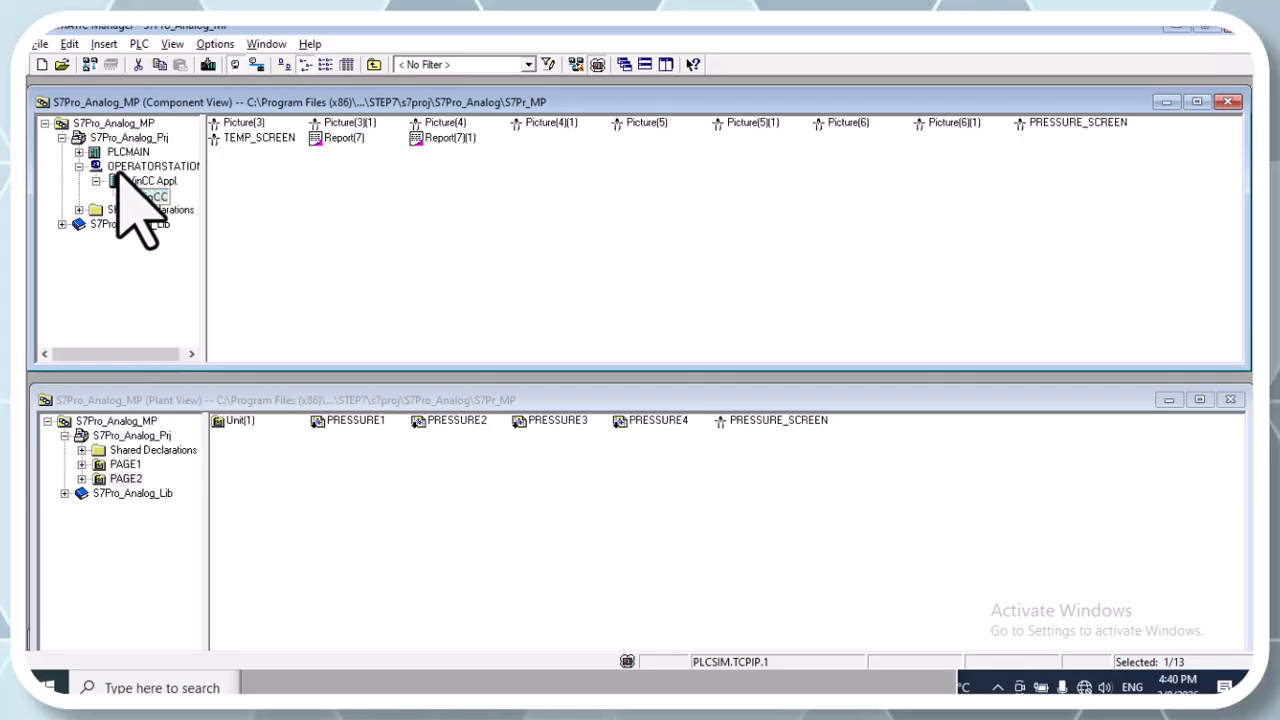
{"action": "left_click", "coordinate": [124, 153]}
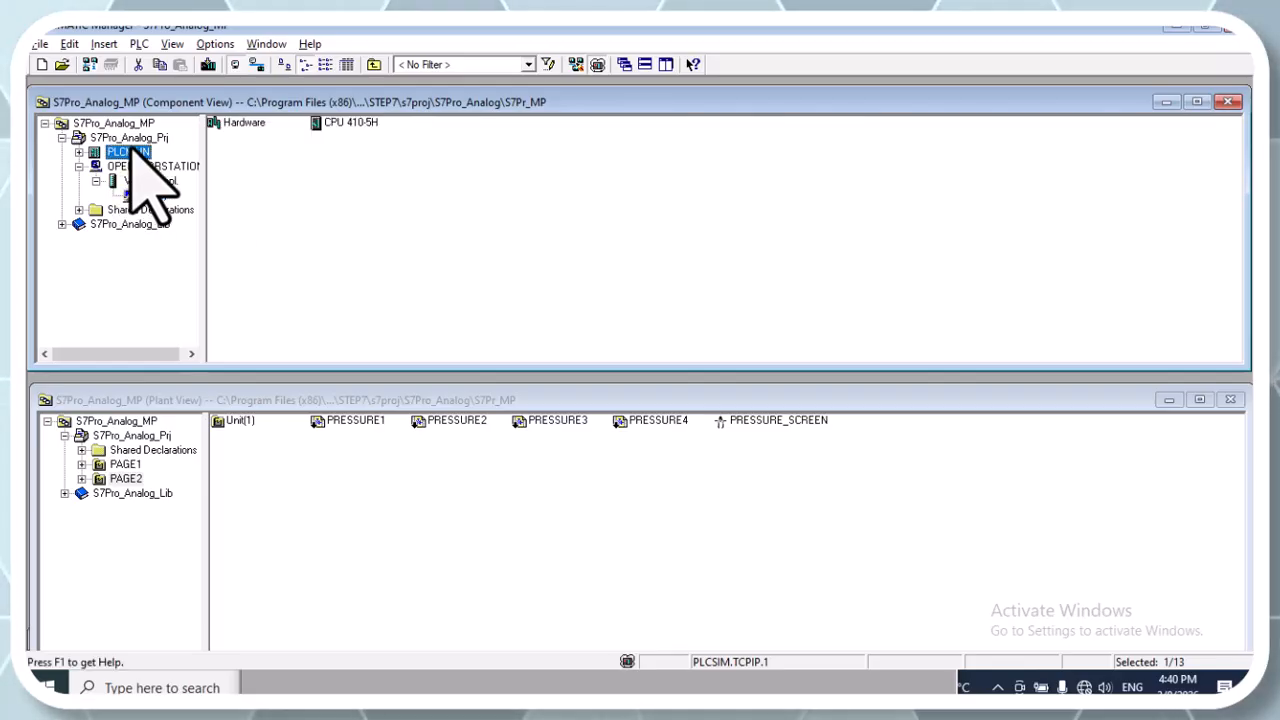
{"action": "double_click", "coordinate": [248, 123]}
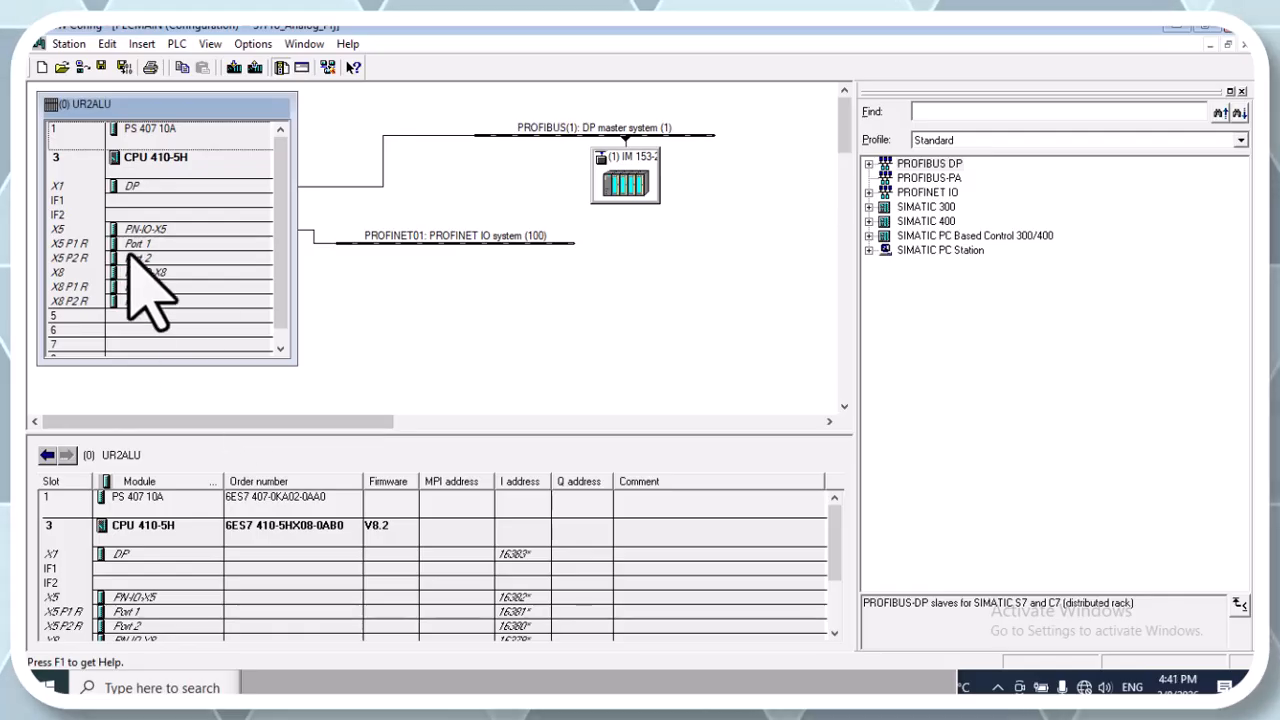
- Review the symbol addresses of the AI8x12Bit module in the IM 153-2 station, and close the hardware configuration
{"action": "left_click", "coordinate": [612, 190]}
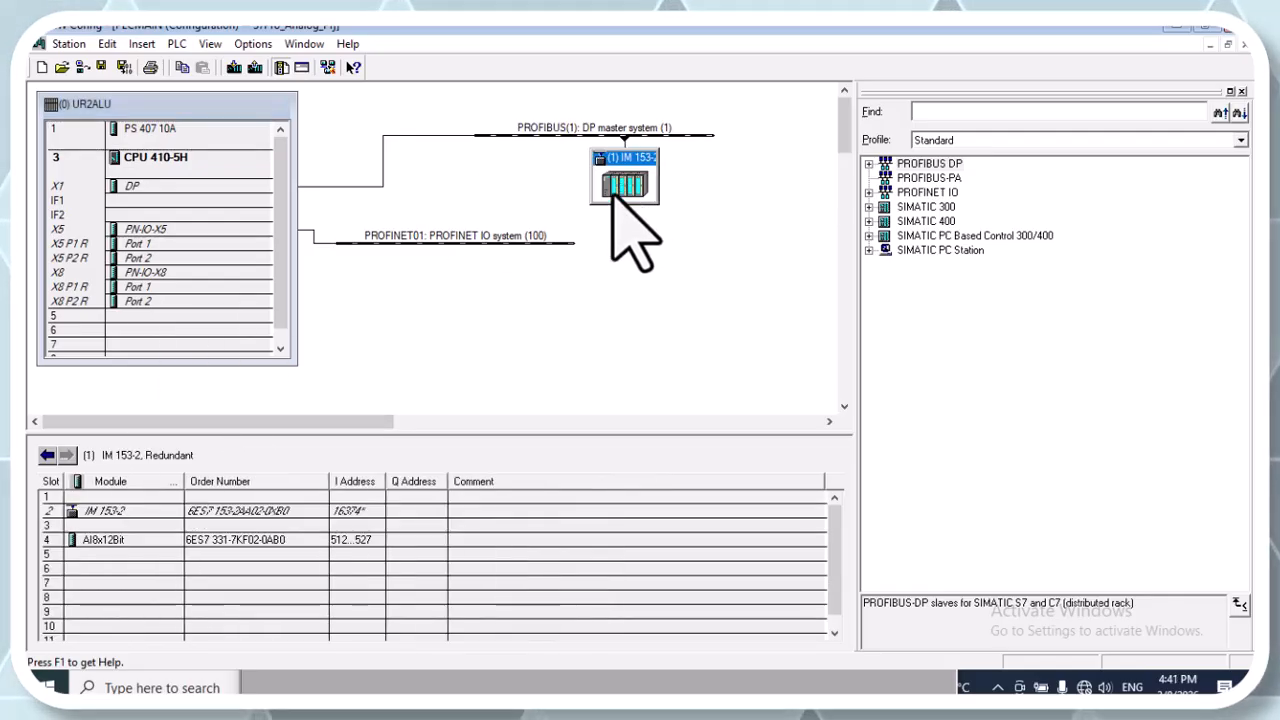
{"action": "right_click", "coordinate": [133, 538]}
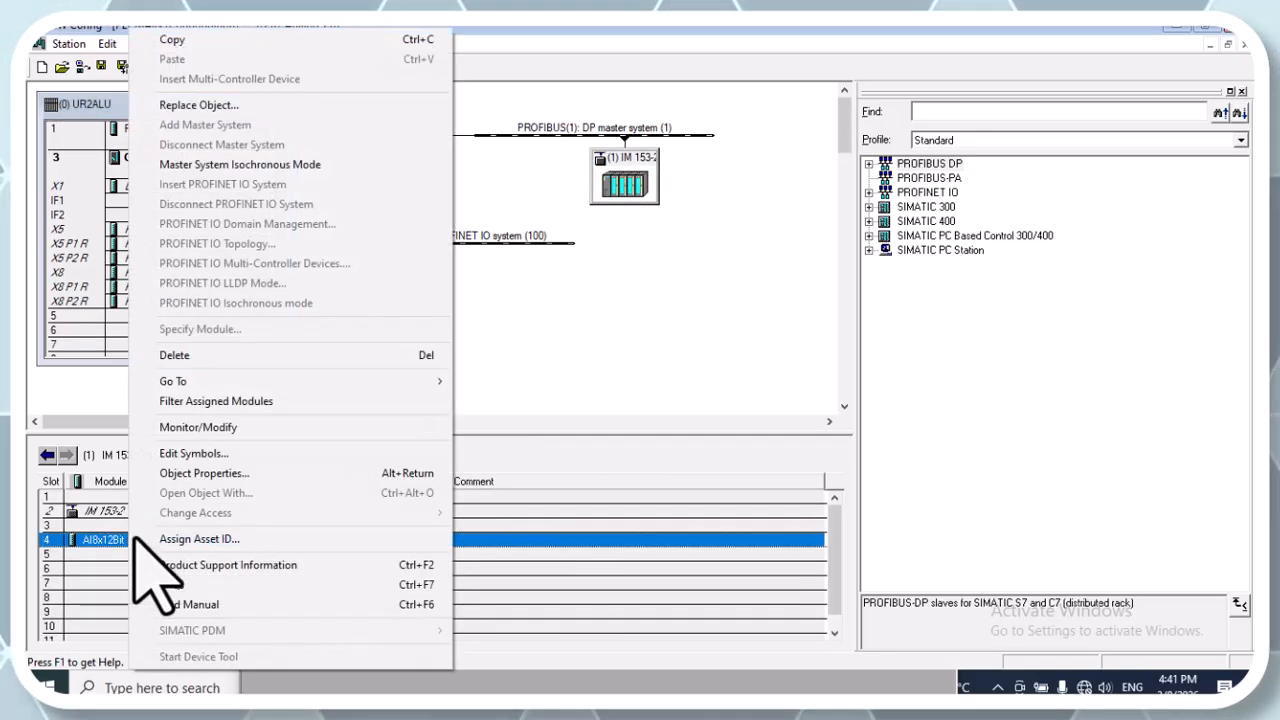
{"action": "left_click", "coordinate": [240, 453]}
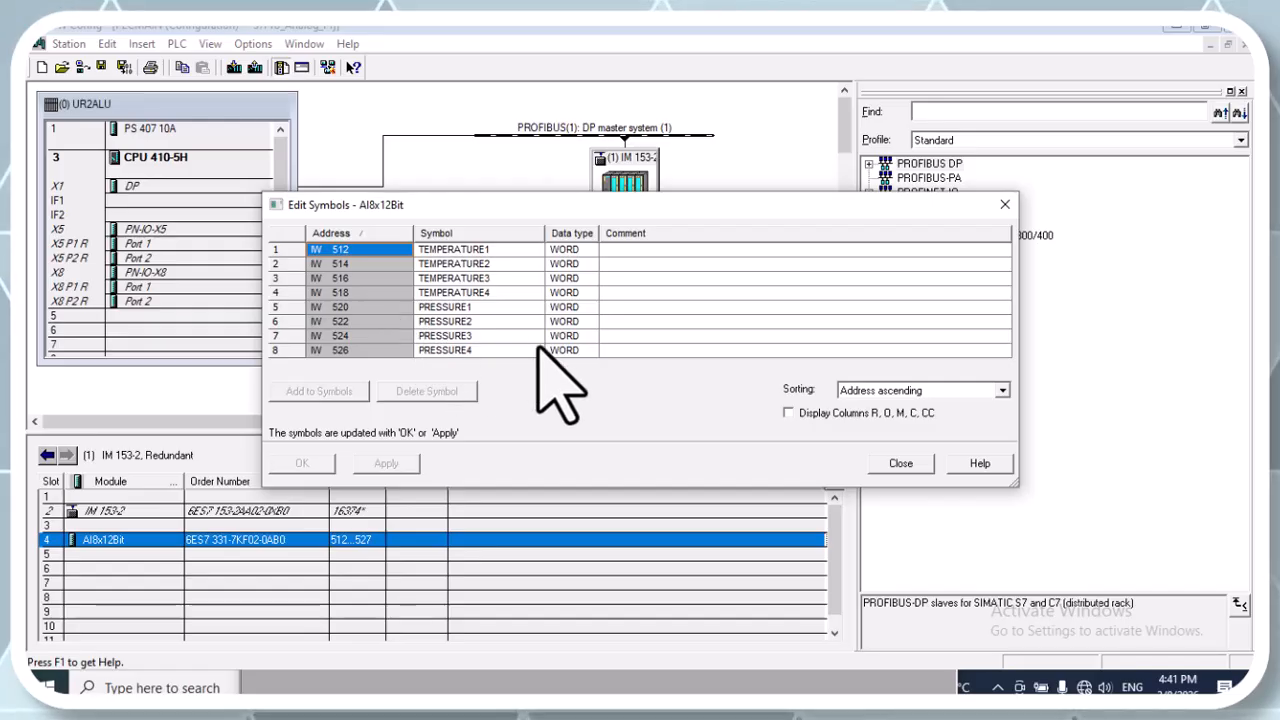
{"action": "left_click", "coordinate": [1005, 205]}
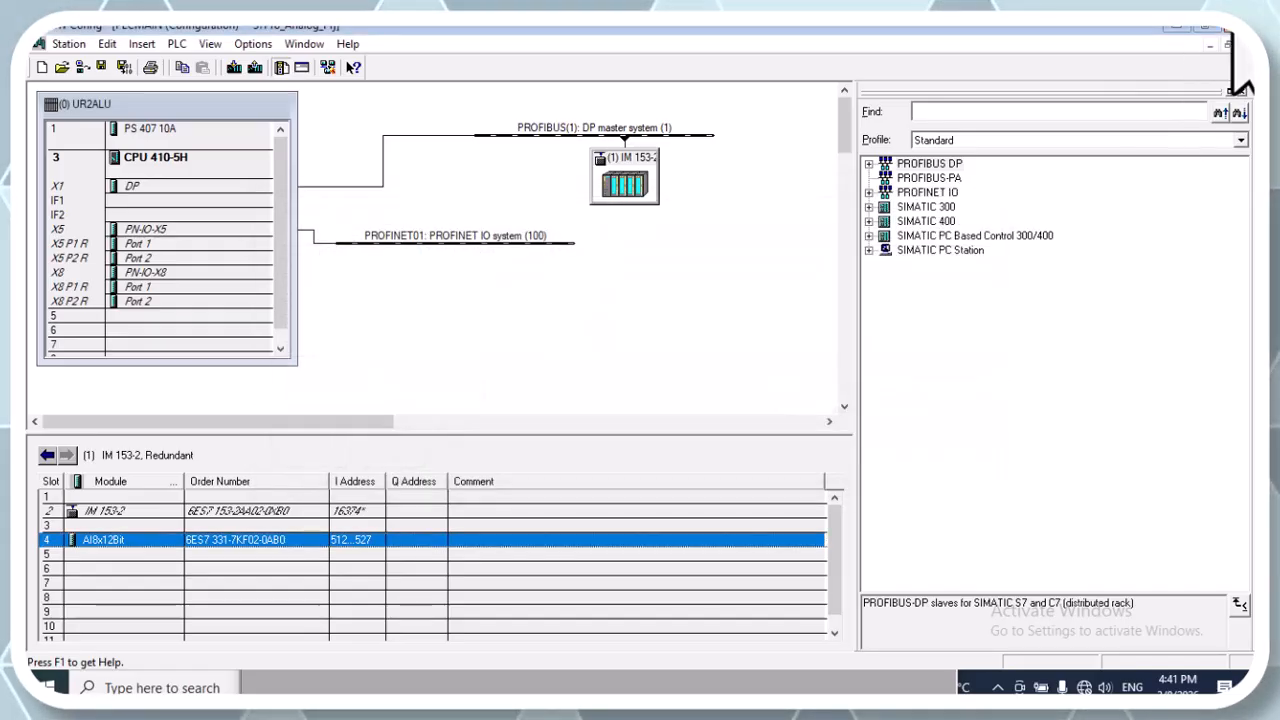
{"action": "left_click", "coordinate": [1228, 27]}
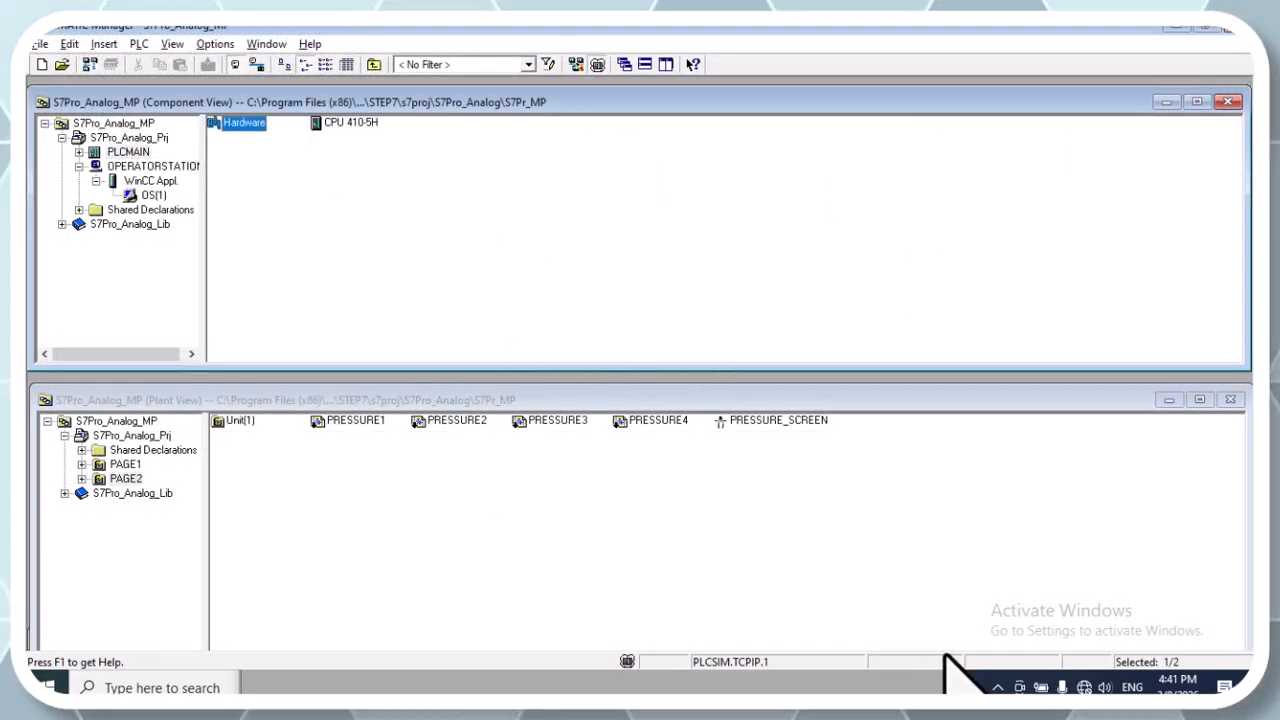
- Switch to the WinCC runtime, bring up S7-PLCSIM over it, and place its window beside the TEMPERATURE4 faceplate
{"action": "key", "text": "alt+Tab"}
{"action": "key", "text": "alt+Tab"}
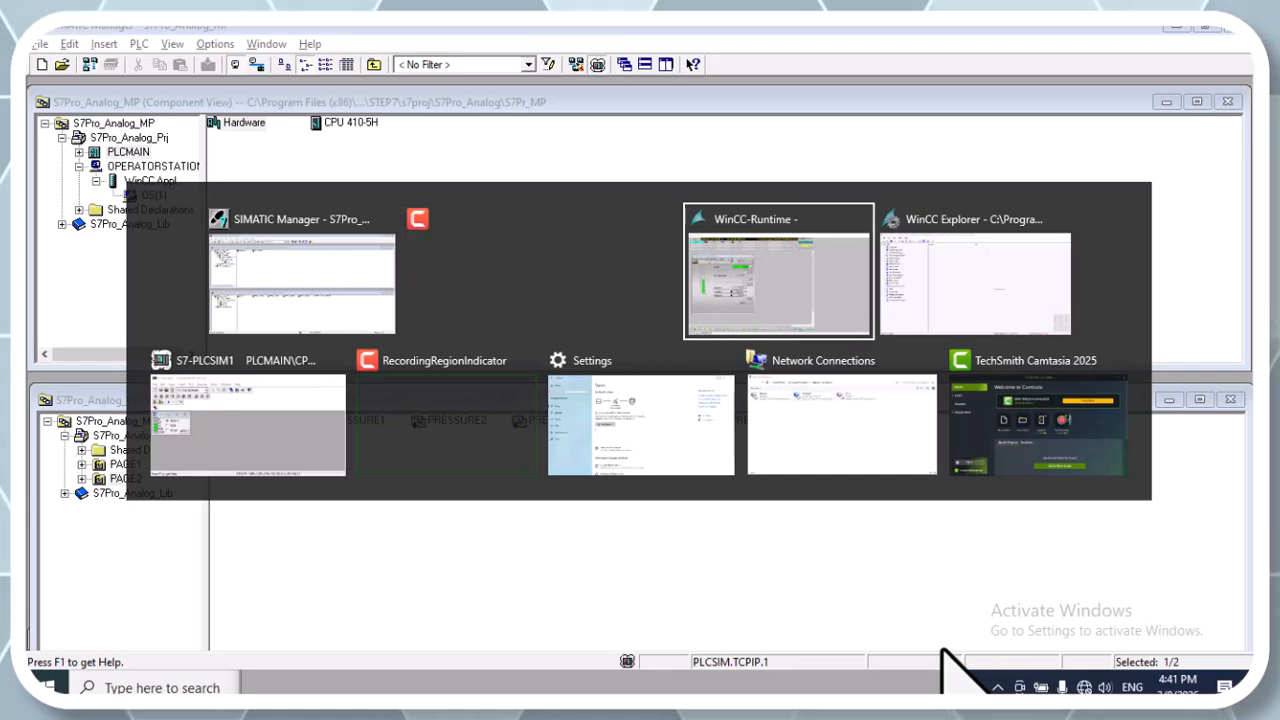
{"action": "key", "text": "alt+Tab"}
{"action": "key", "text": "alt+Tab"}
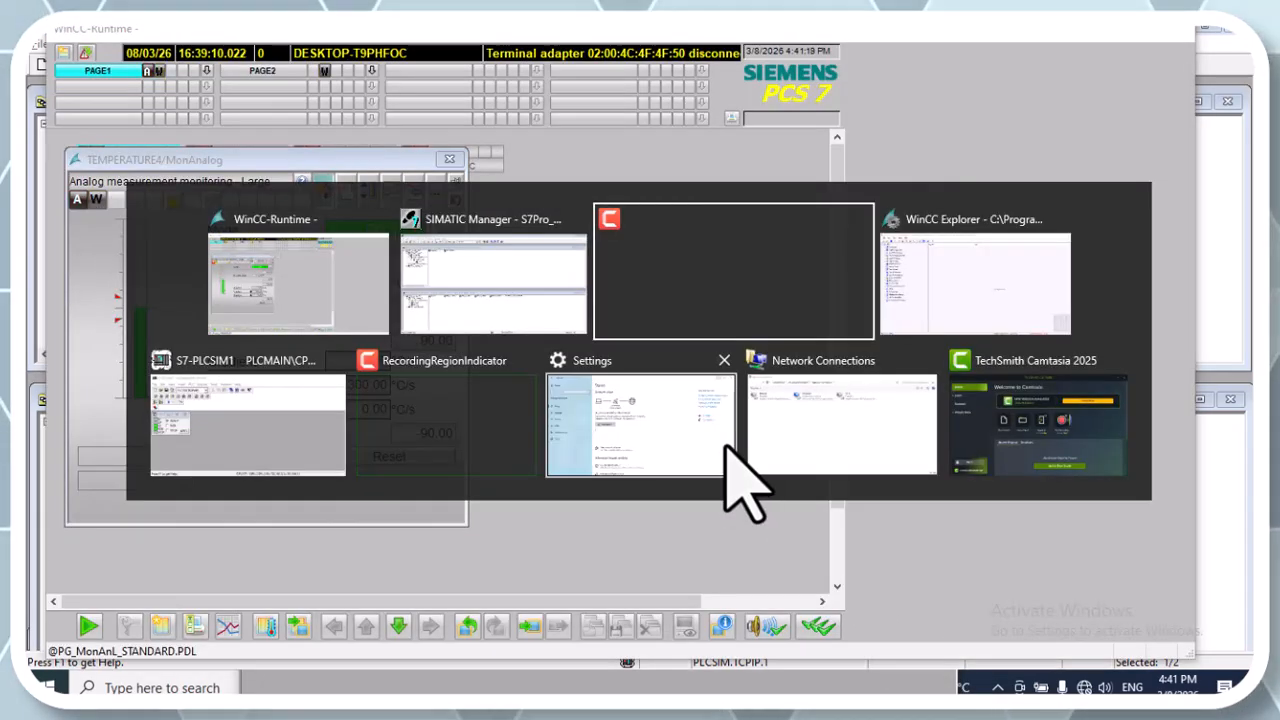
{"action": "key", "text": "alt+Tab"}
{"action": "key", "text": "alt+Tab"}
{"action": "key", "text": "alt+Tab"}
{"action": "key", "text": "alt+Tab"}
{"action": "key", "text": "alt+Tab"}
{"action": "key", "text": "alt+Tab"}
{"action": "key", "text": "alt+Tab"}
{"action": "key", "text": "alt+Tab"}
{"action": "key", "text": "alt+Tab"}
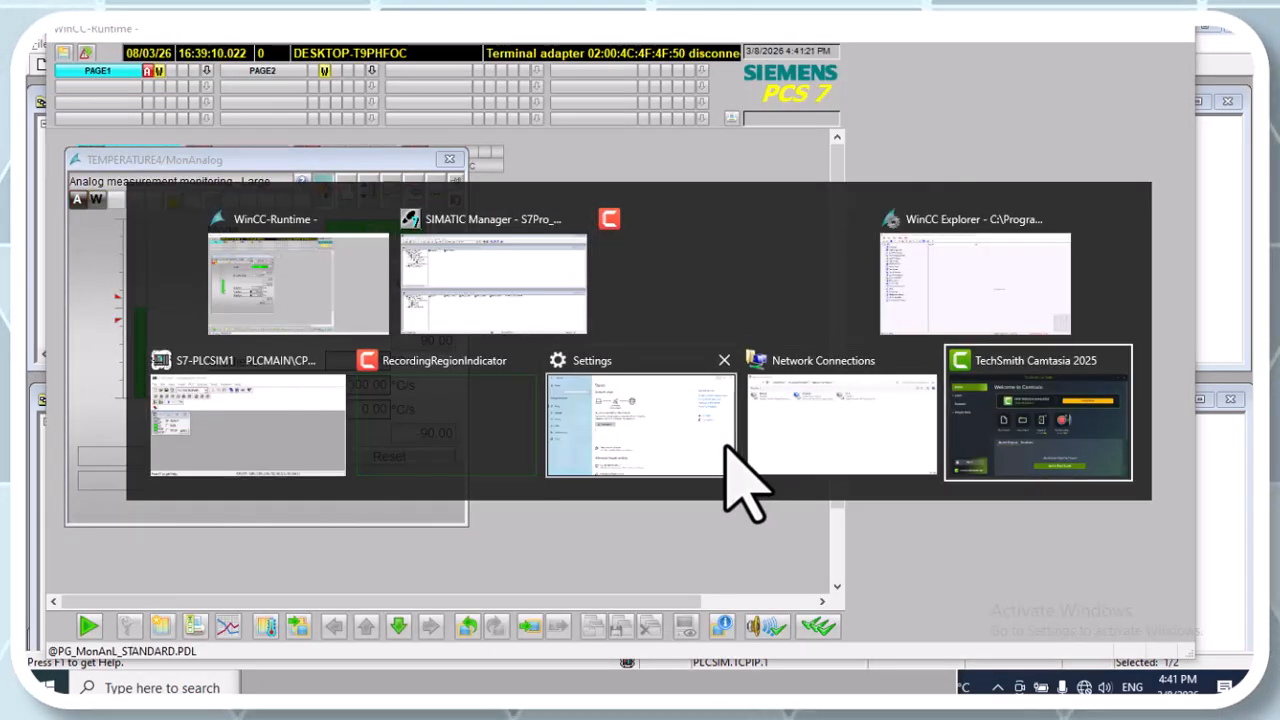
{"action": "key", "text": "alt+Tab"}
{"action": "key", "text": "alt+Tab"}
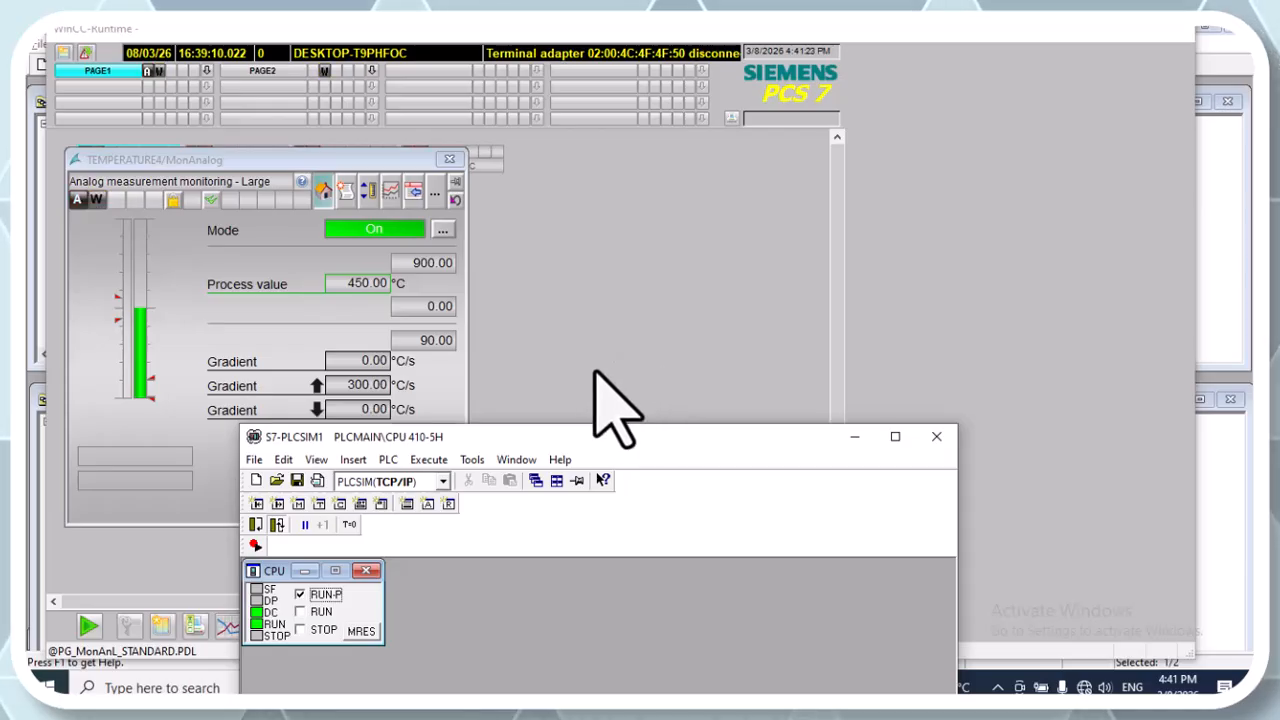
{"action": "left_click_drag", "start_coordinate": [560, 440], "coordinate": [820, 135]}
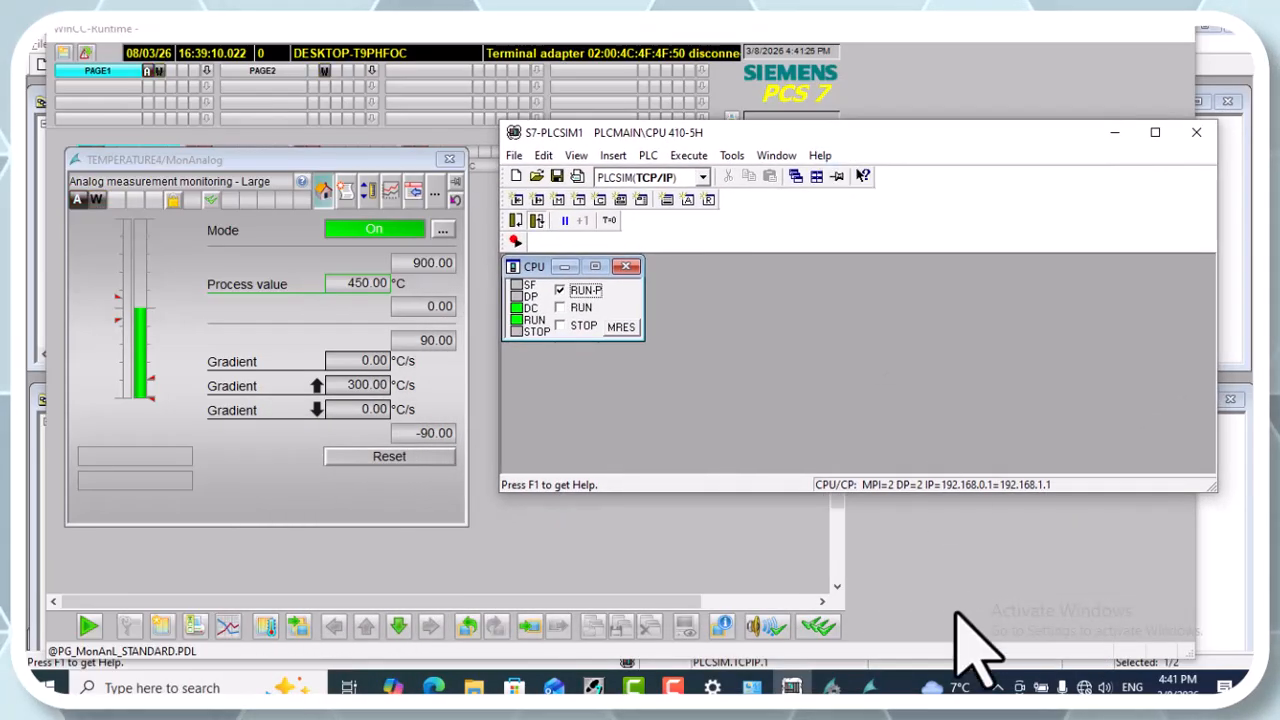
{"action": "left_click", "coordinate": [1118, 640]}
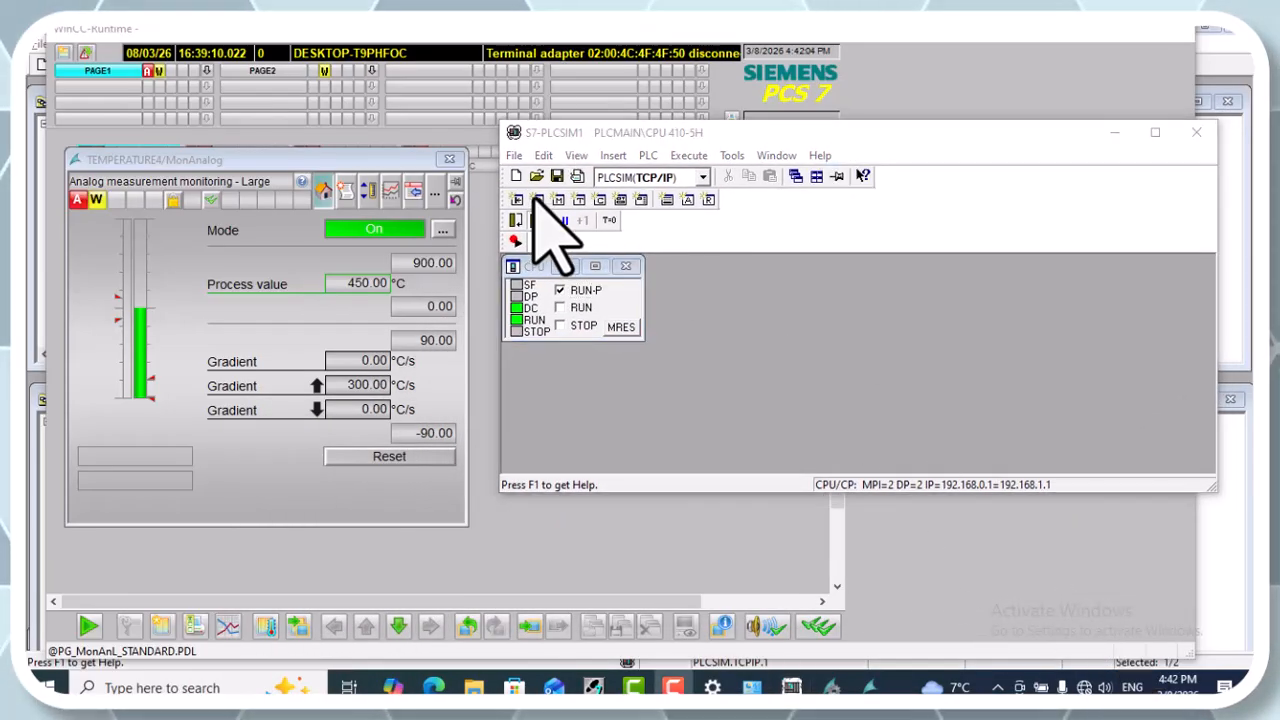
- Insert an input variable in S7-PLCSIM and assign it the address IW 512
{"action": "left_click", "coordinate": [515, 199]}
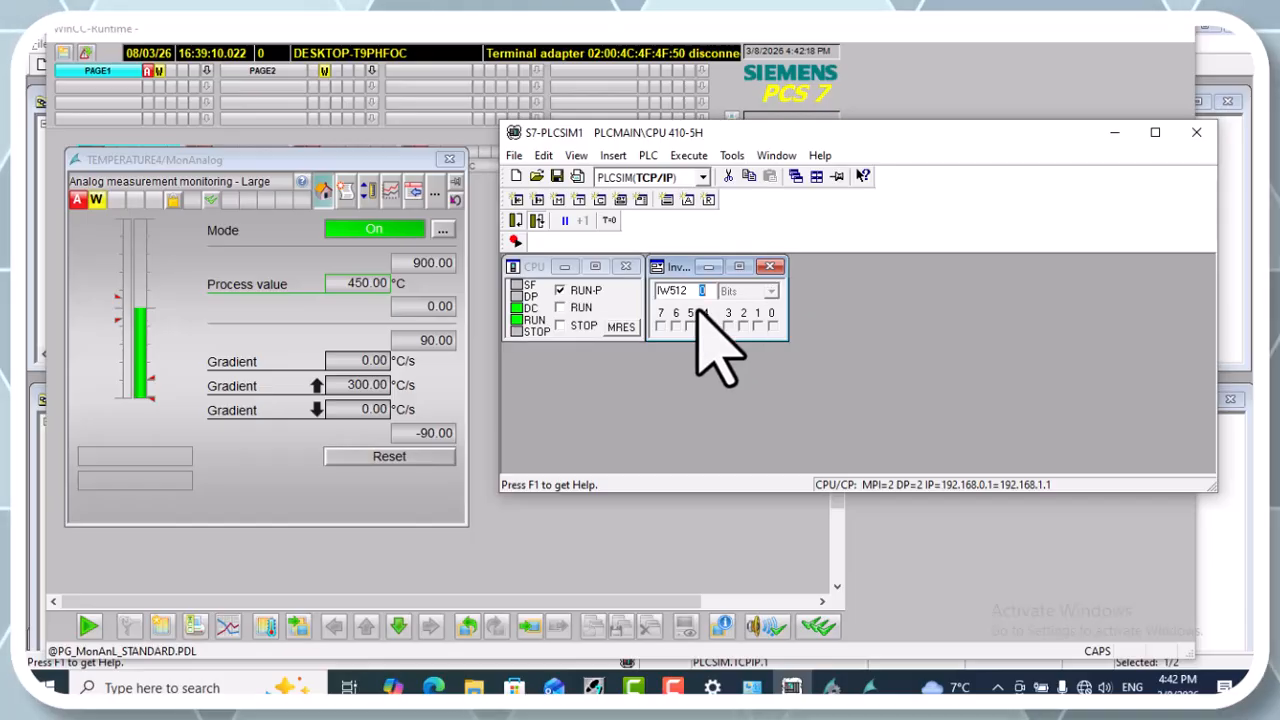
{"action": "left_click", "coordinate": [670, 290]}
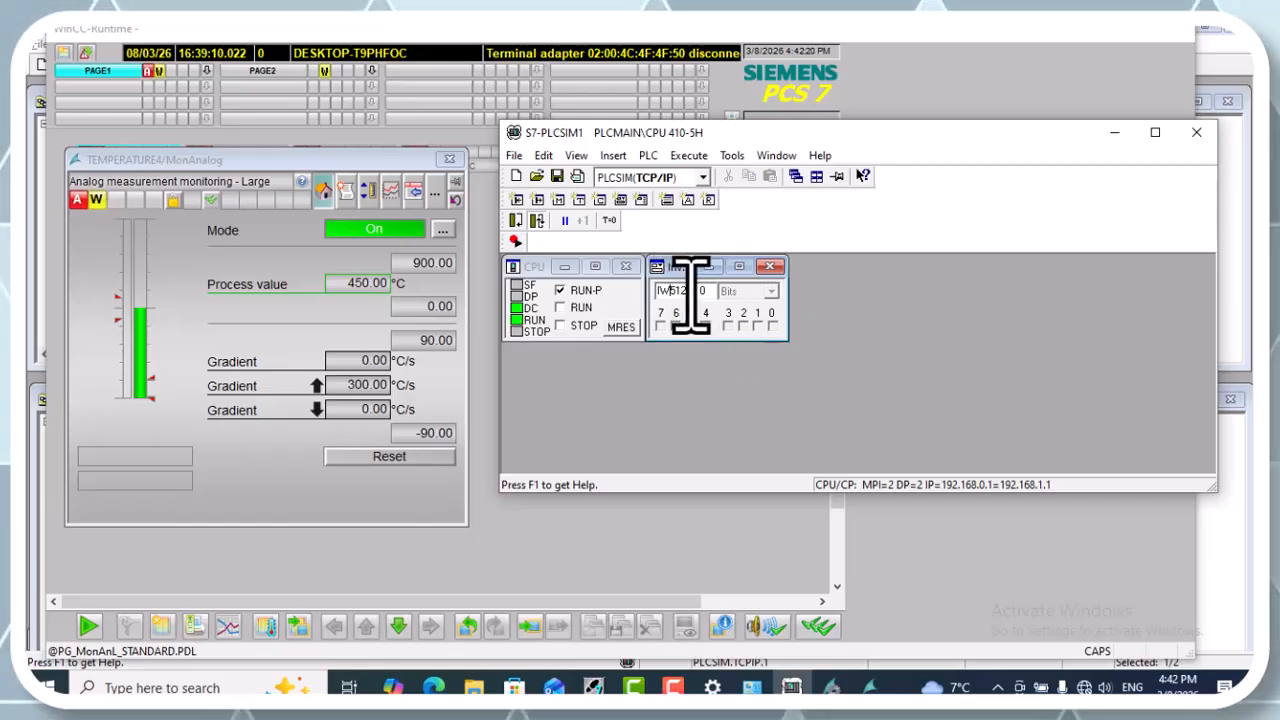
{"action": "key", "text": "Return"}
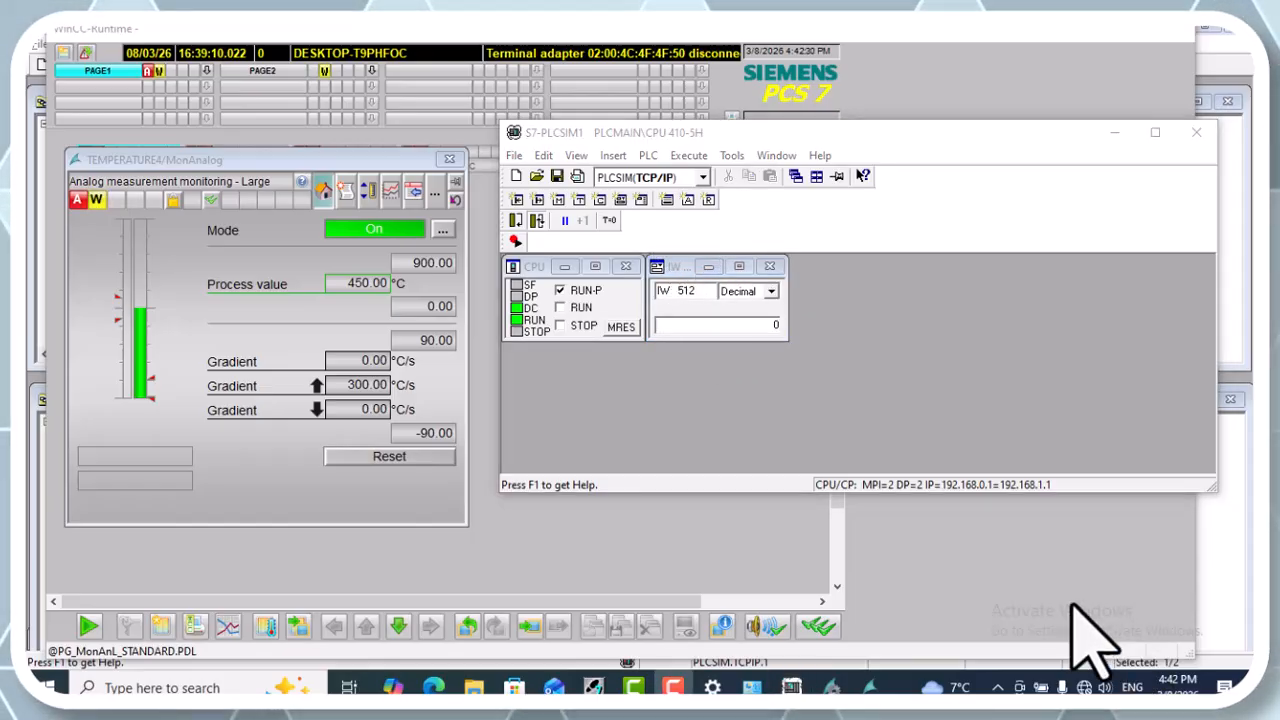
{"action": "left_click", "coordinate": [708, 295]}
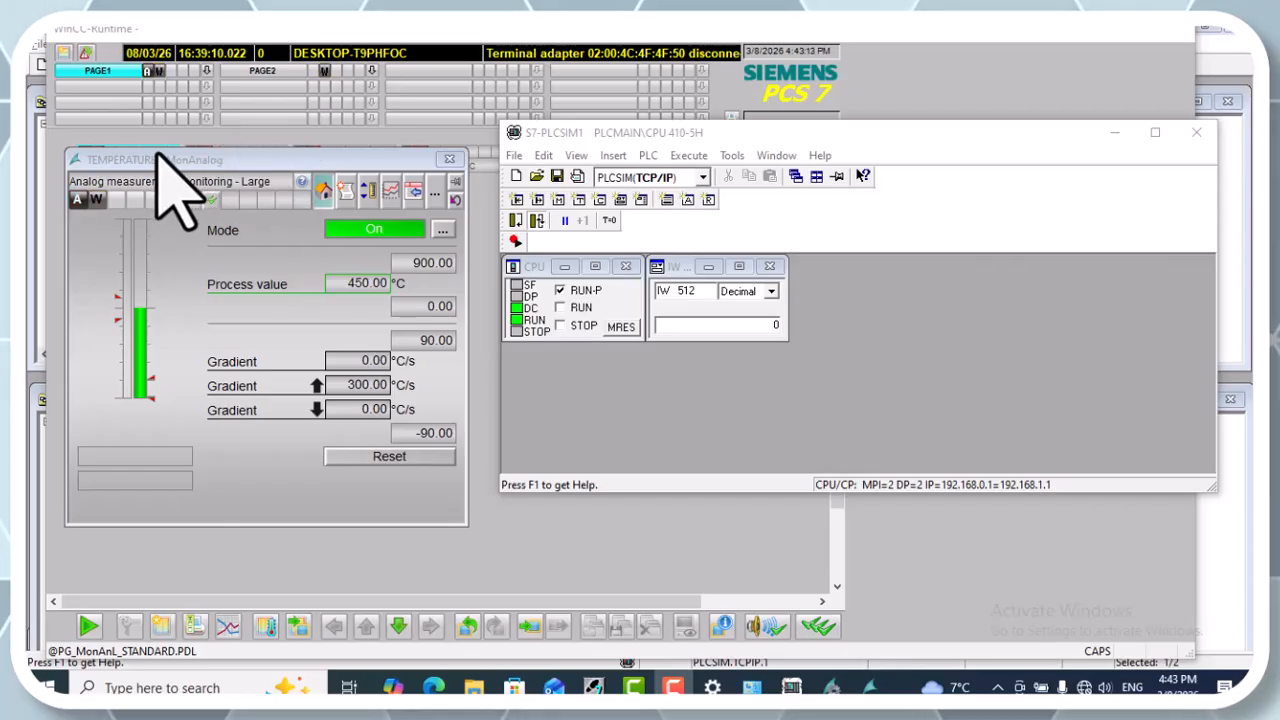
- Close the TEMPERATURE4 faceplate, check the fourth PAGE1 measurement, and open the TEMPERATURE1 faceplate from the third one
{"action": "left_click", "coordinate": [451, 160]}
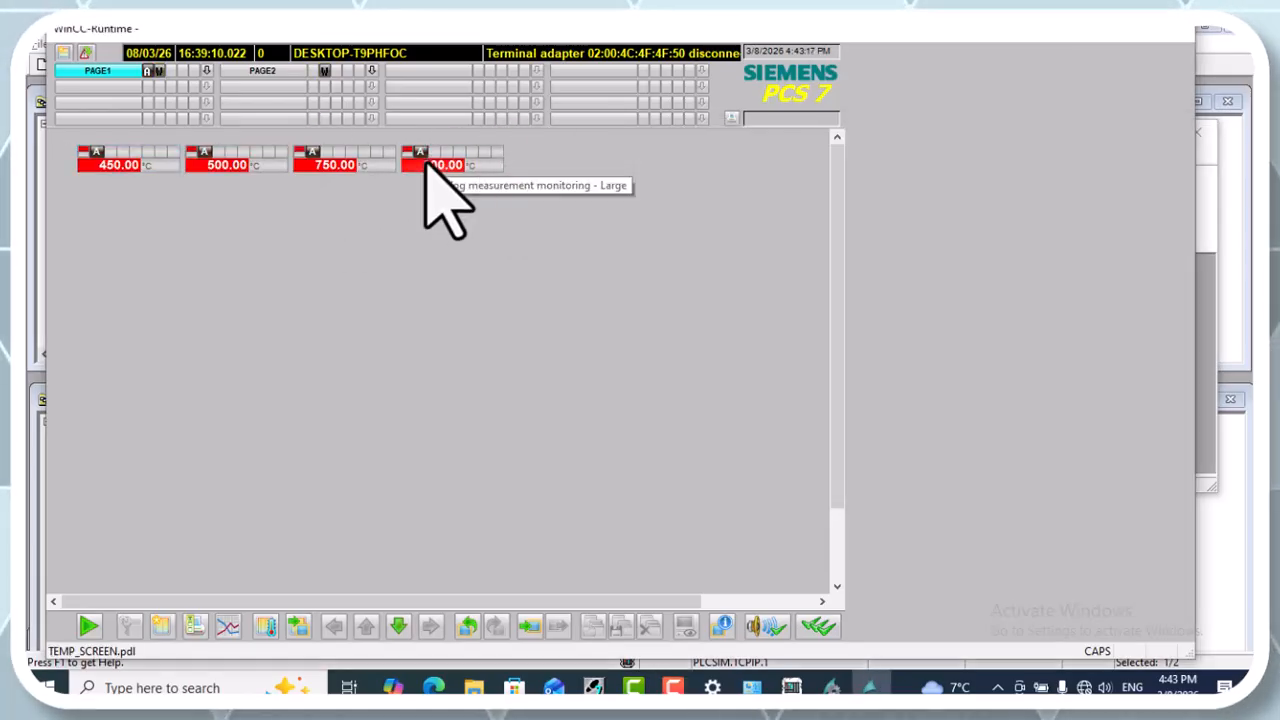
{"action": "left_click", "coordinate": [428, 162]}
{"action": "left_click", "coordinate": [449, 160]}
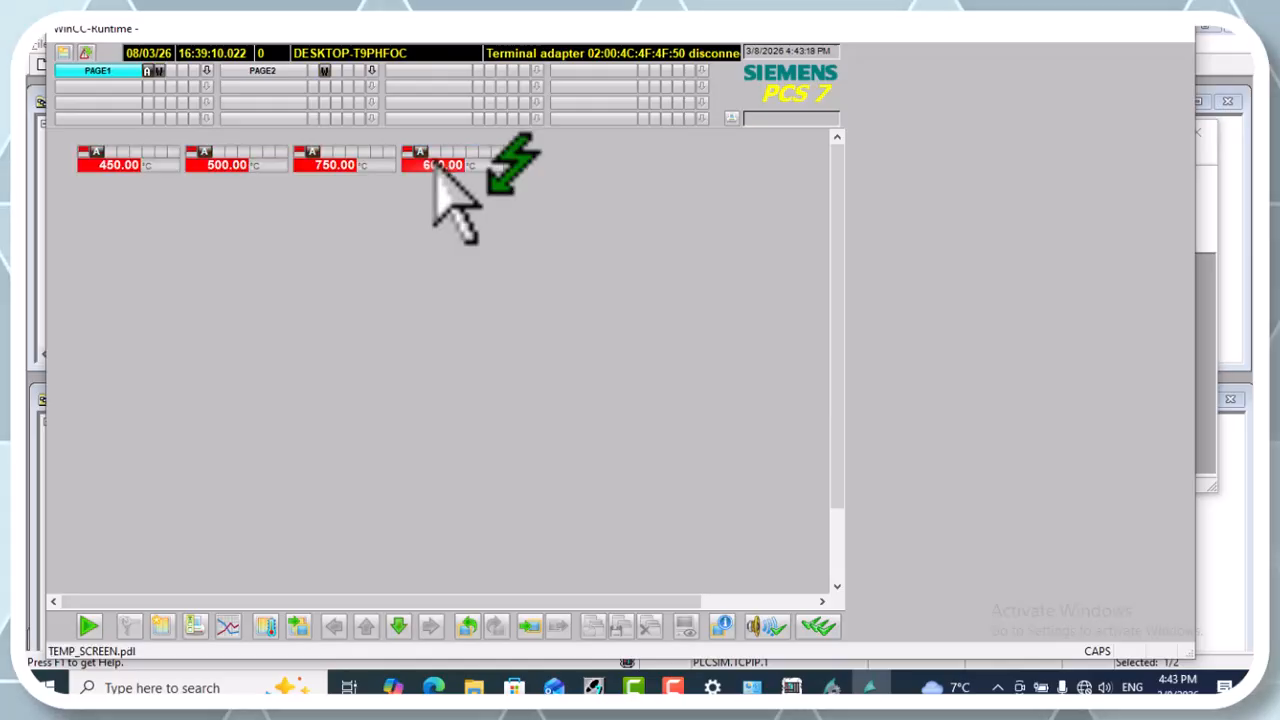
{"action": "left_click", "coordinate": [434, 176]}
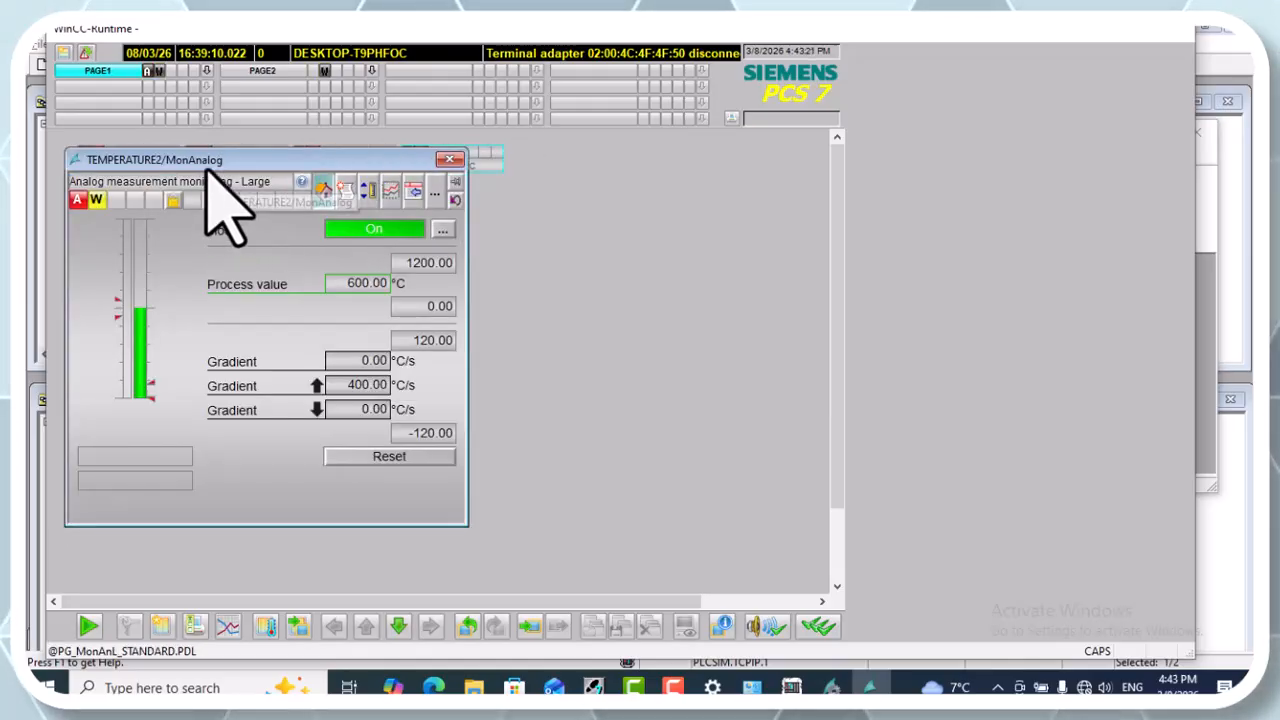
{"action": "left_click", "coordinate": [449, 160]}
{"action": "left_click", "coordinate": [347, 175]}
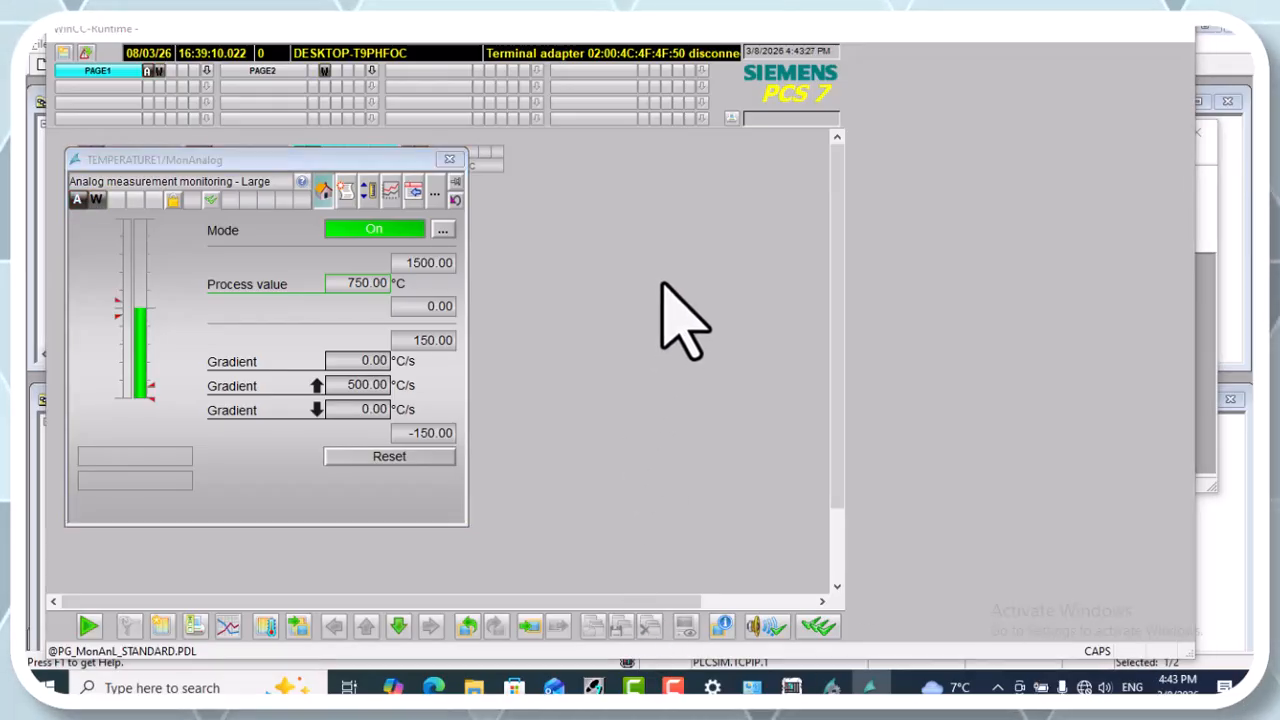
- Switch to S7-PLCSIM, set the IW 512 variable to Slider:Int format, and vary its value to about -13003 and finally about 19244
{"action": "key", "text": "alt+Tab"}
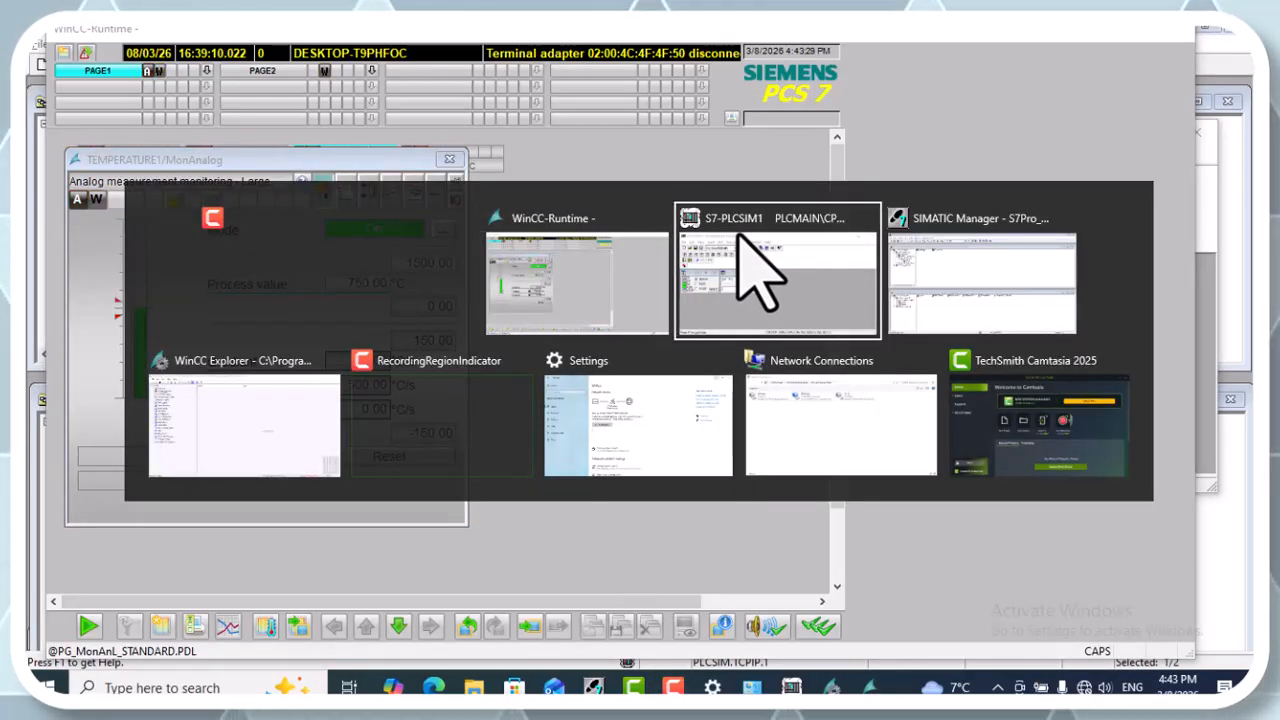
{"action": "left_click", "coordinate": [738, 236]}
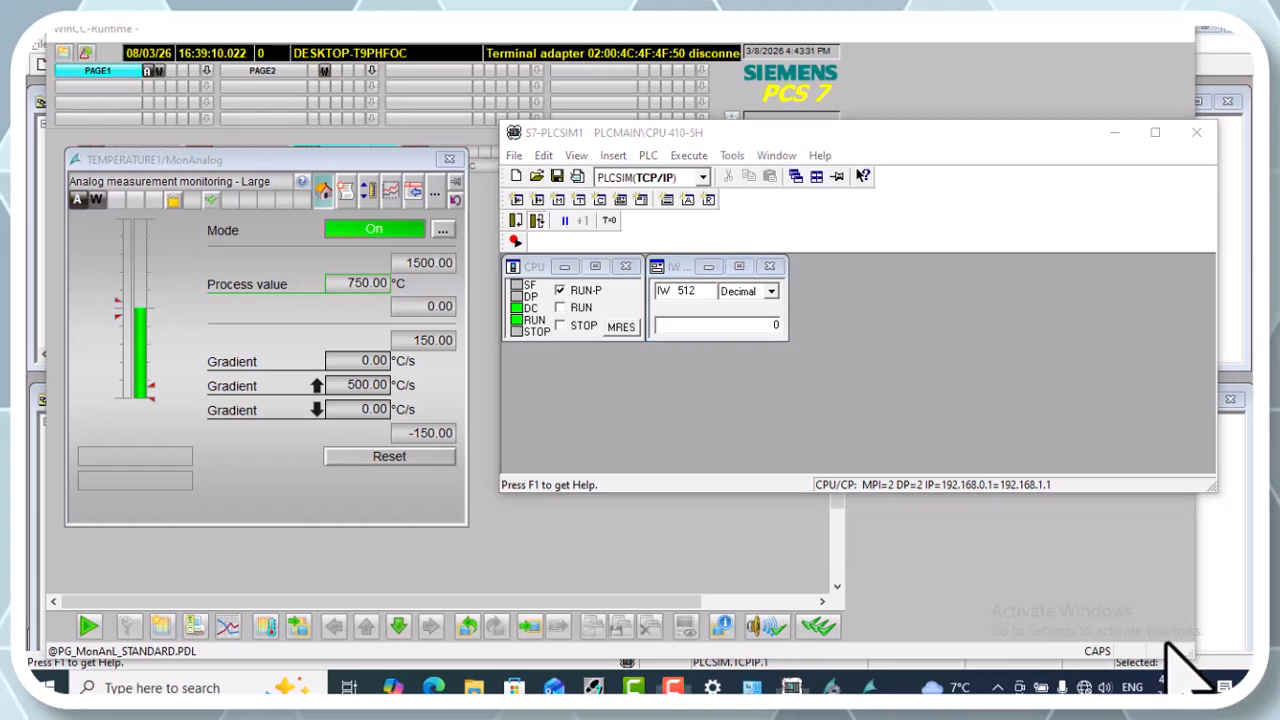
{"action": "left_click", "coordinate": [772, 291]}
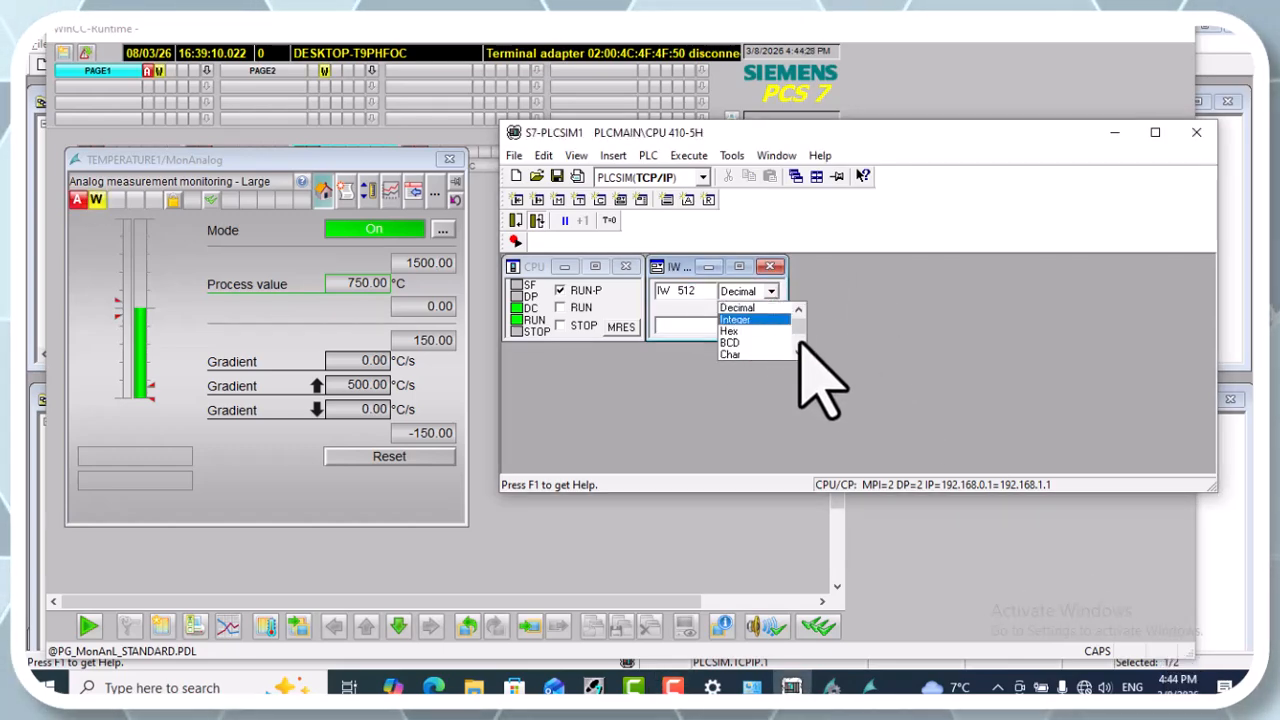
{"action": "left_click", "coordinate": [798, 353]}
{"action": "left_click", "coordinate": [798, 353]}
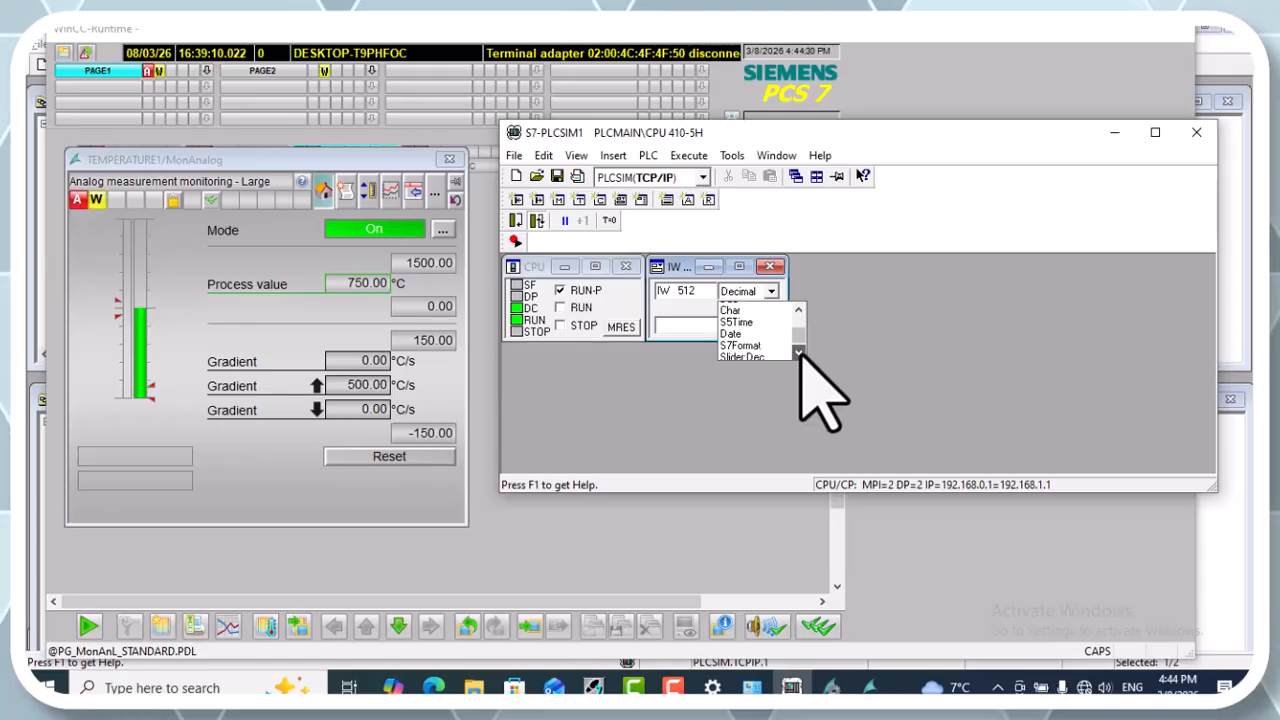
{"action": "left_click", "coordinate": [755, 356]}
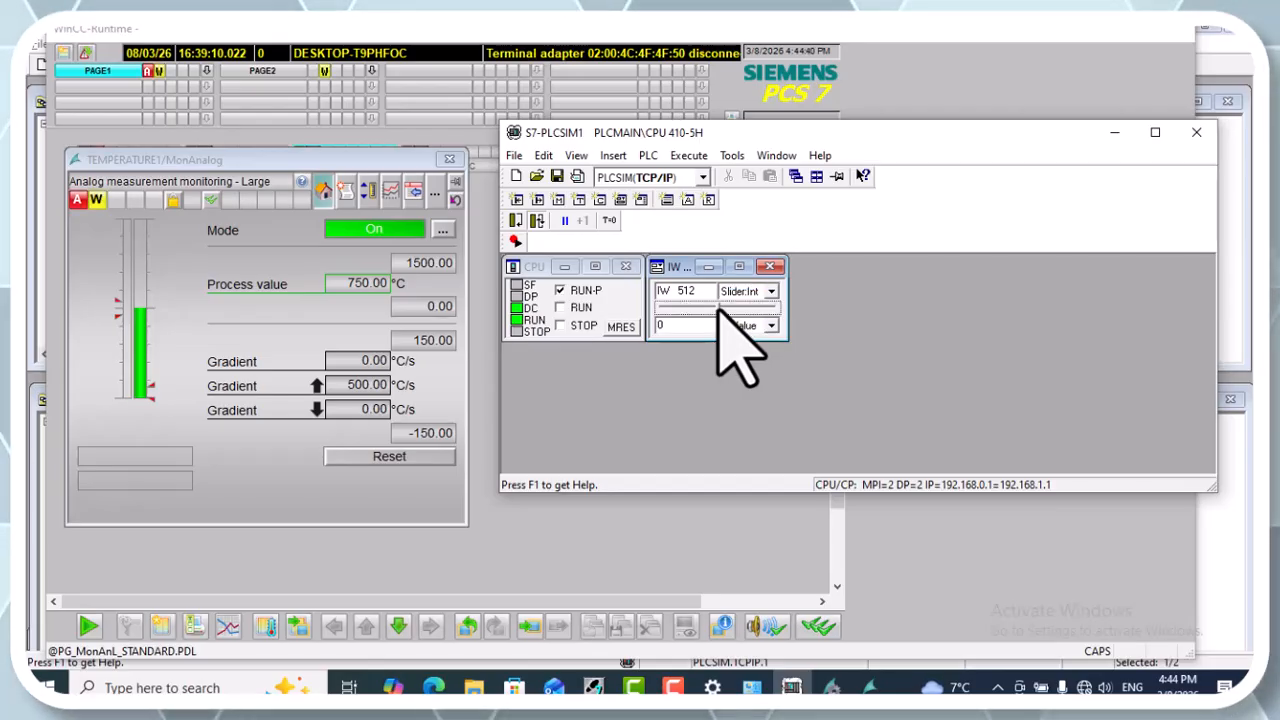
{"action": "left_click_drag", "start_coordinate": [717, 307], "coordinate": [697, 312]}
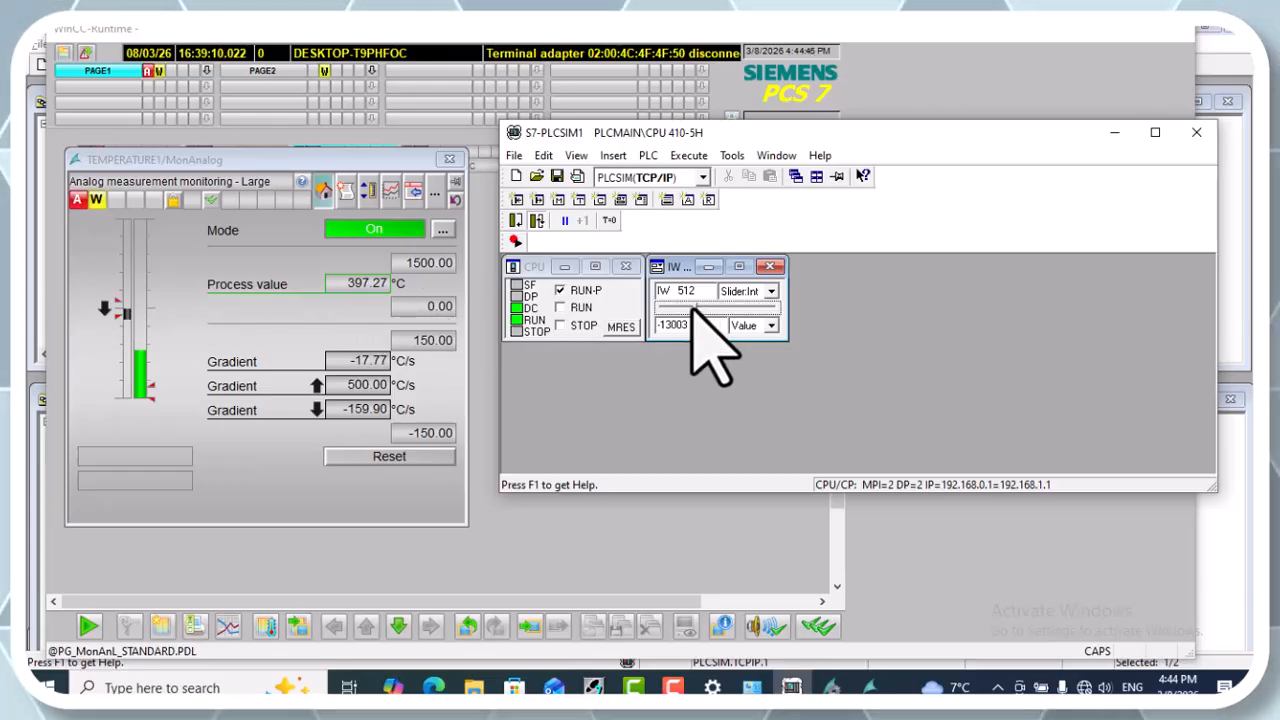
{"action": "left_click_drag", "start_coordinate": [695, 308], "coordinate": [748, 313]}
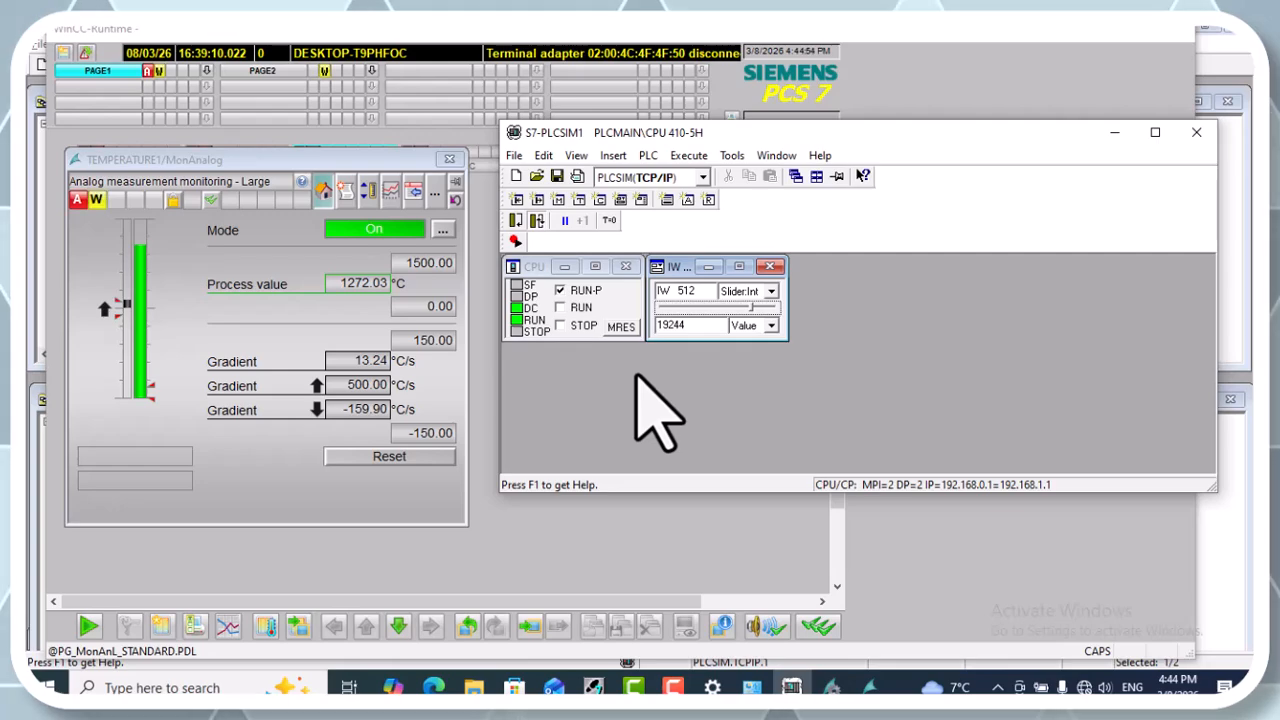
- Close the TEMPERATURE1 faceplate in the WinCC runtime and open the PRESSURE1 faceplate from PAGE2
{"action": "left_click", "coordinate": [449, 159]}
{"action": "left_click", "coordinate": [262, 71]}
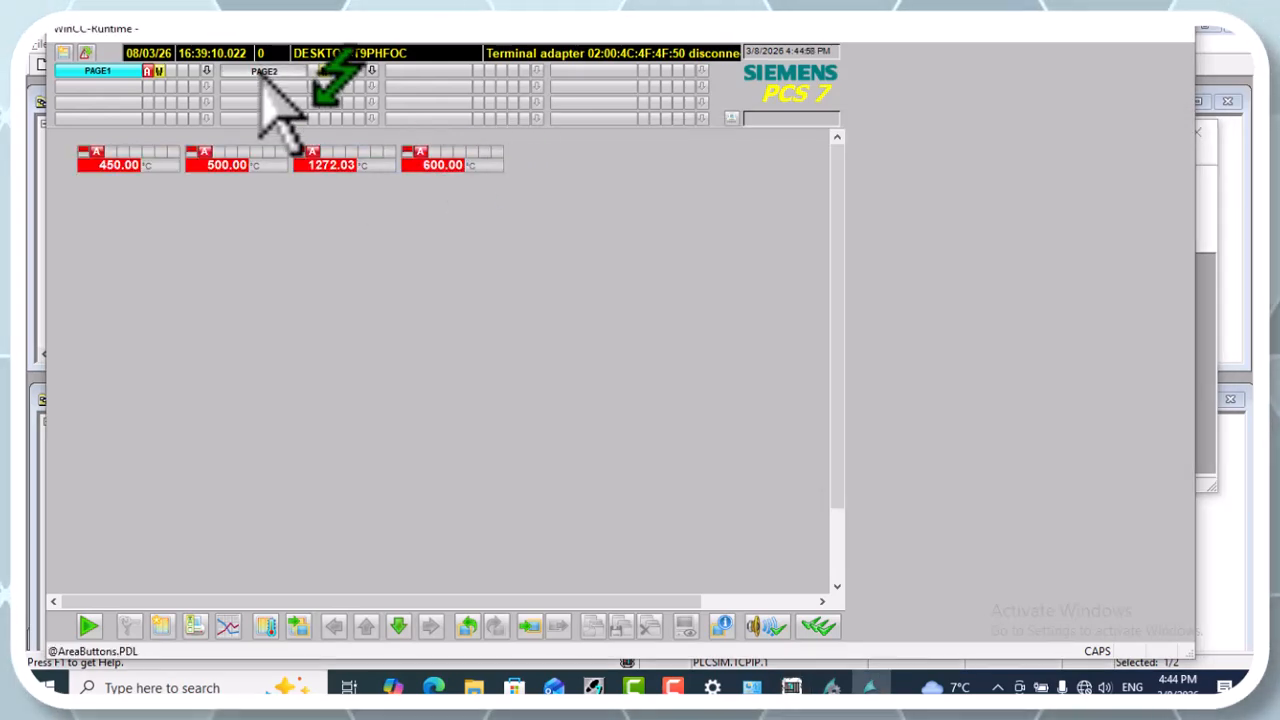
{"action": "left_click", "coordinate": [208, 182]}
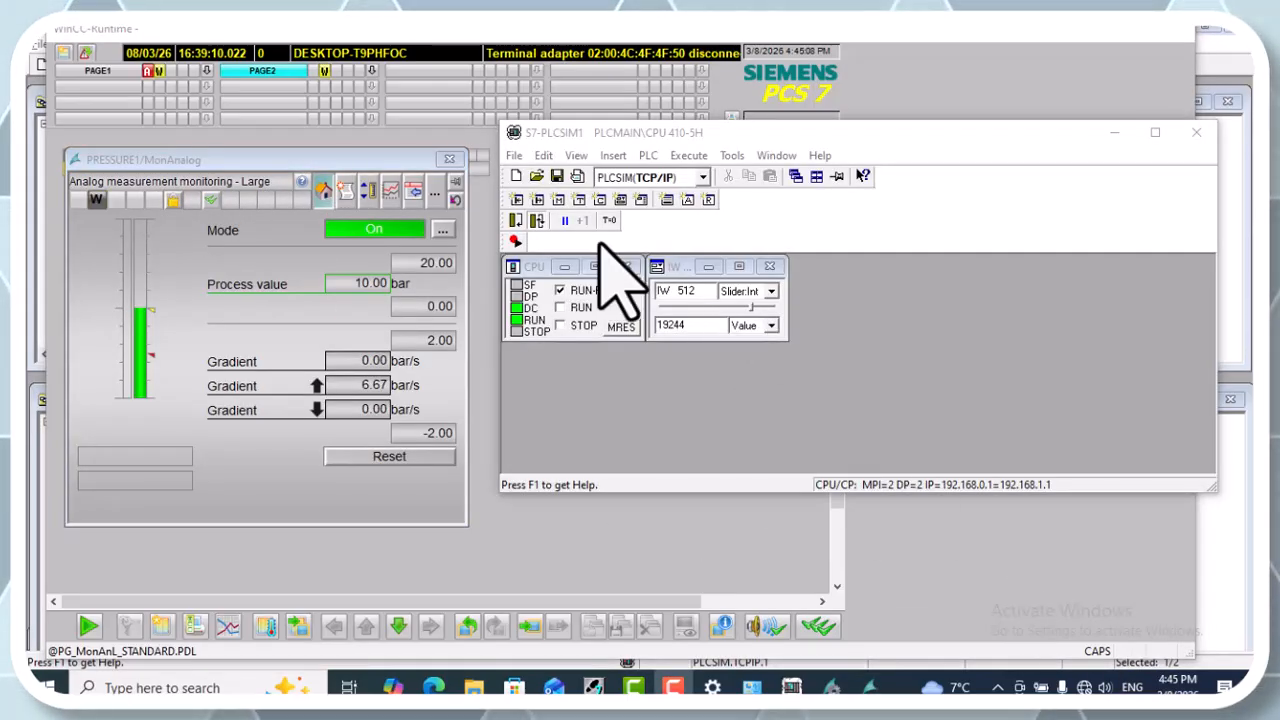
- Insert another input variable in S7-PLCSIM with the address IW 520 and set its format to Slider:Int
{"action": "left_click", "coordinate": [516, 199]}
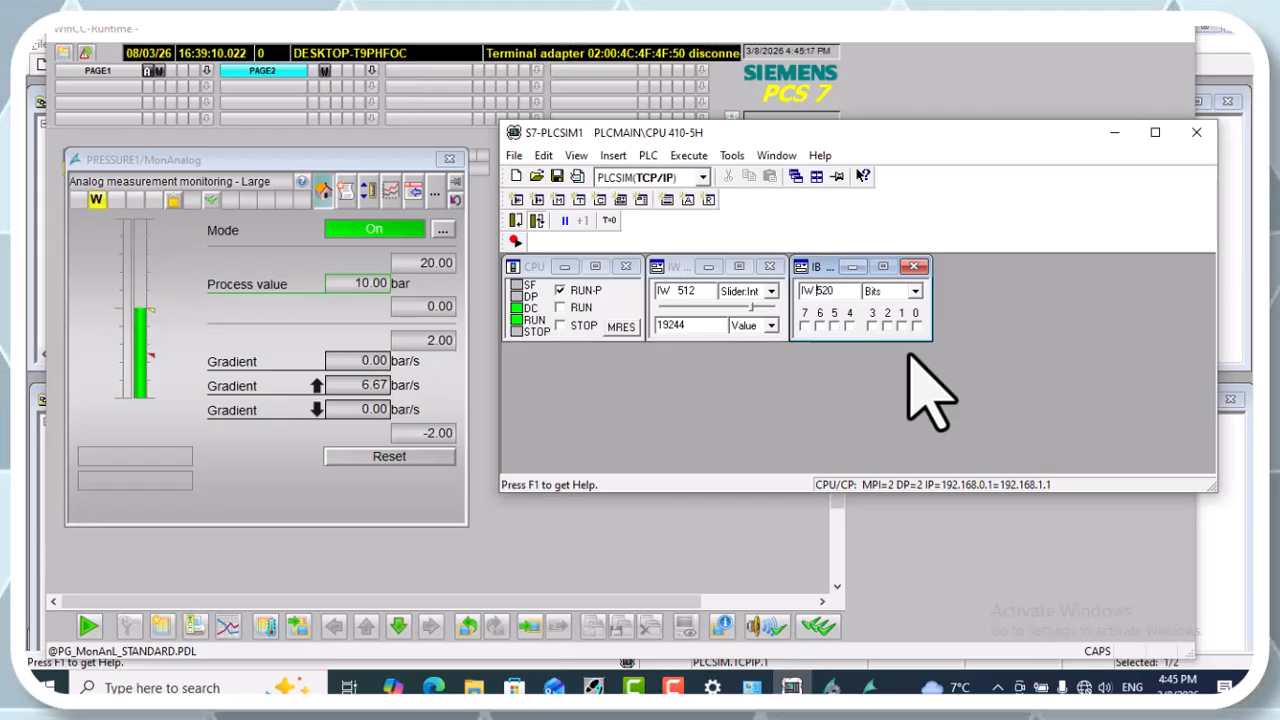
{"action": "key", "text": "Return"}
{"action": "left_click", "coordinate": [915, 291]}
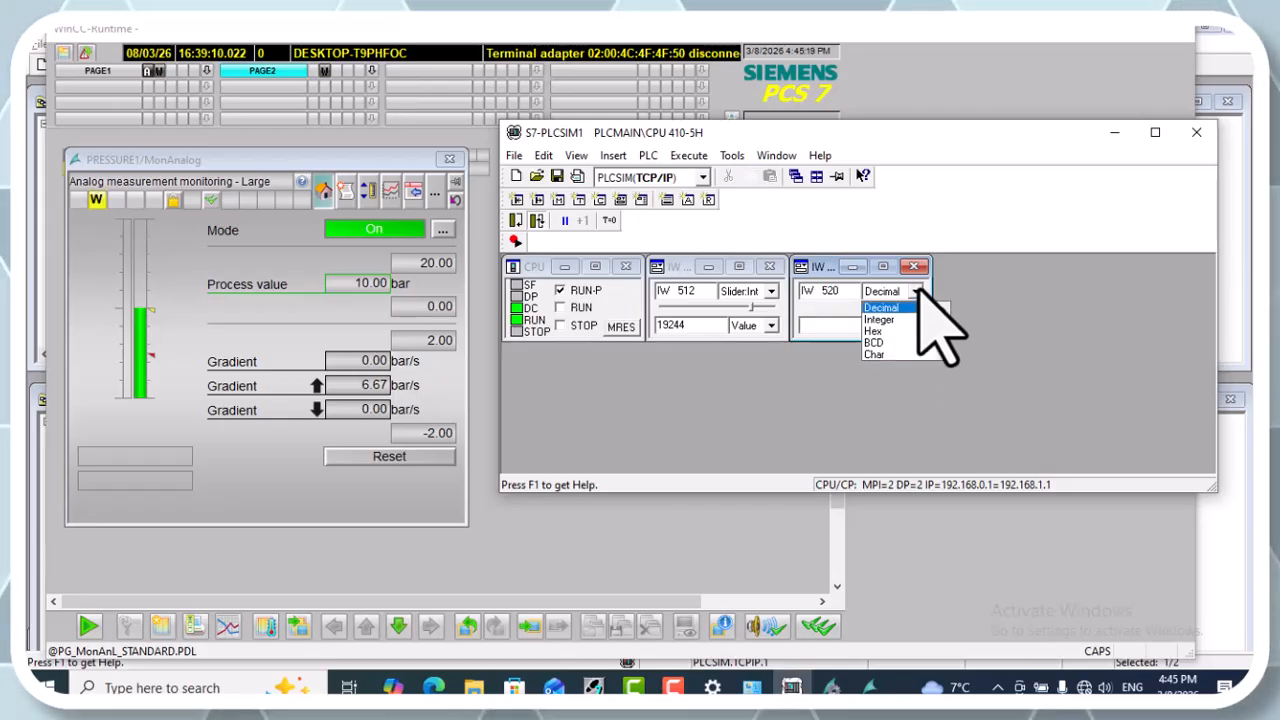
{"action": "scroll", "coordinate": [947, 356], "scroll_direction": "down", "scroll_amount": 1}
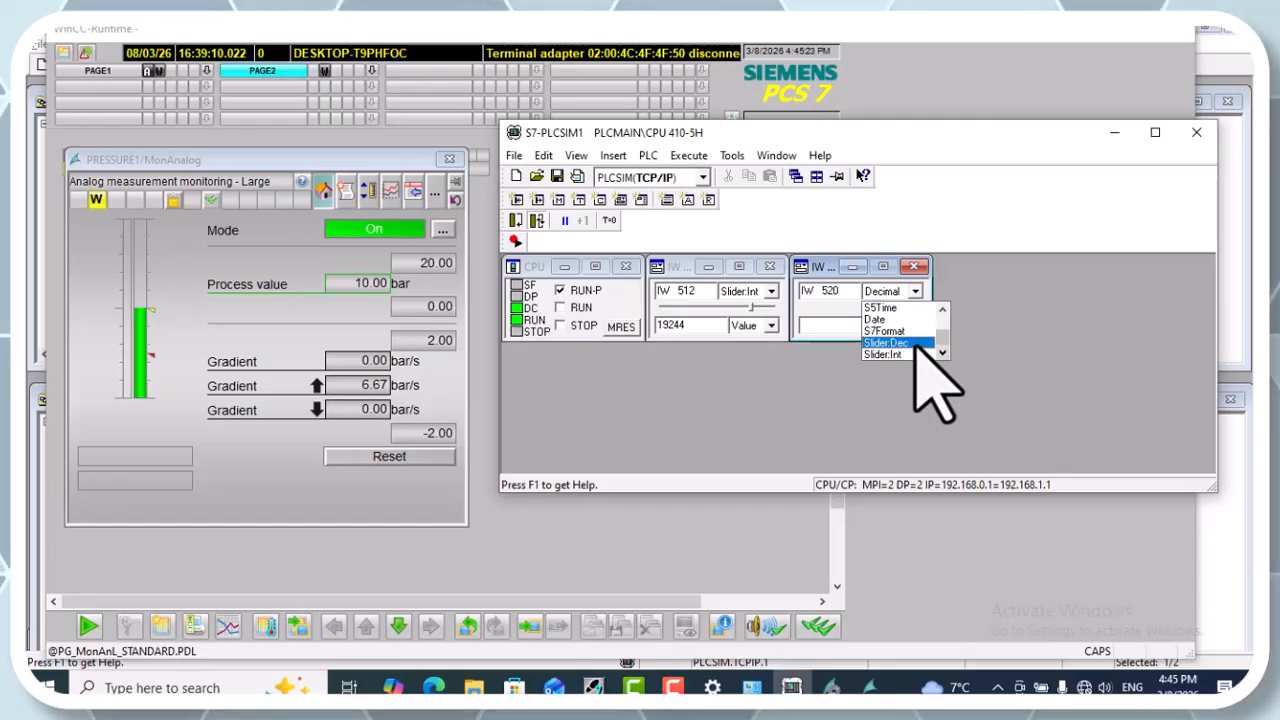
{"action": "left_click", "coordinate": [884, 355]}
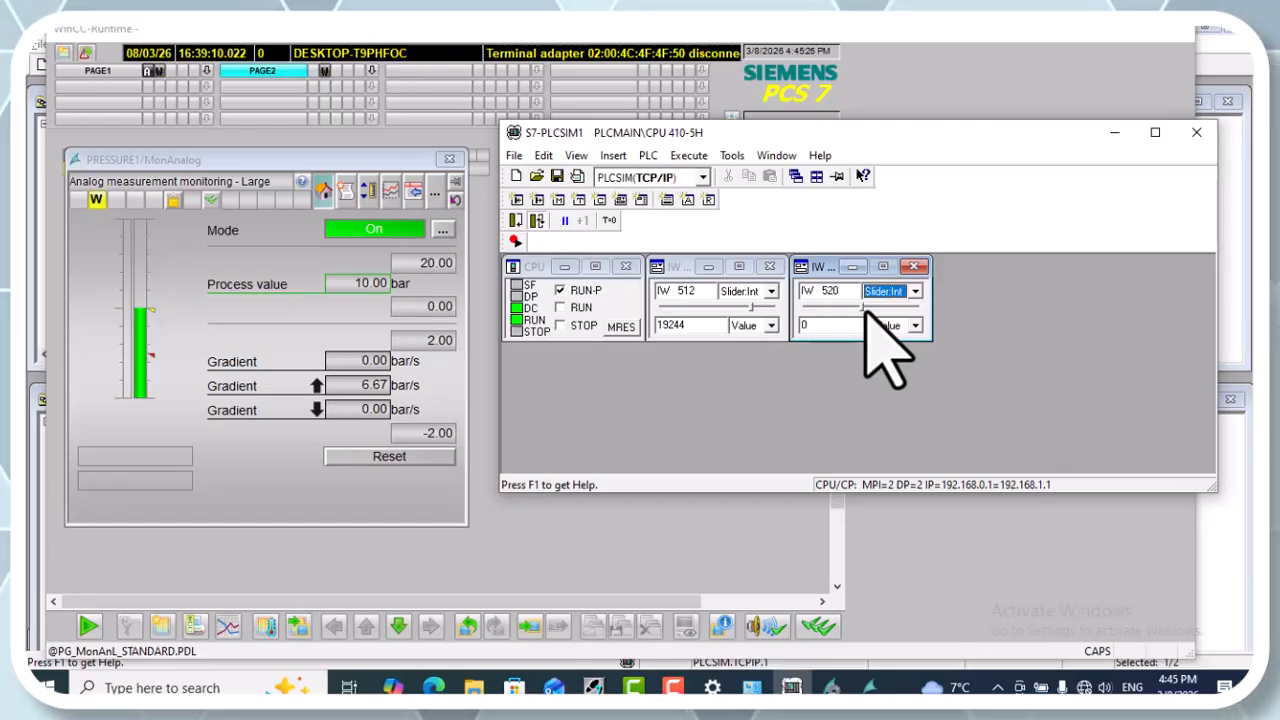
- Simulate the PRESSURE1 input by raising IW 520 to about 9362 and lowering it to about -20805
{"action": "left_click_drag", "start_coordinate": [865, 308], "coordinate": [878, 310]}
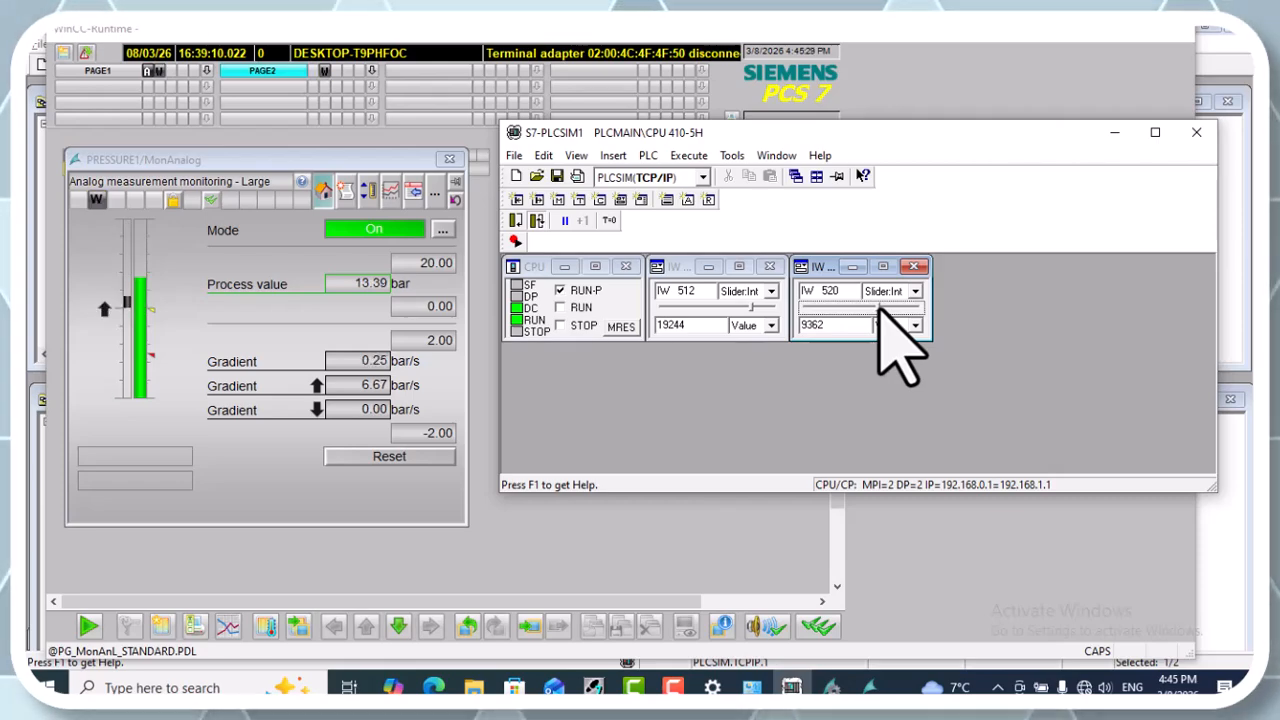
{"action": "left_click_drag", "start_coordinate": [879, 310], "coordinate": [828, 311]}
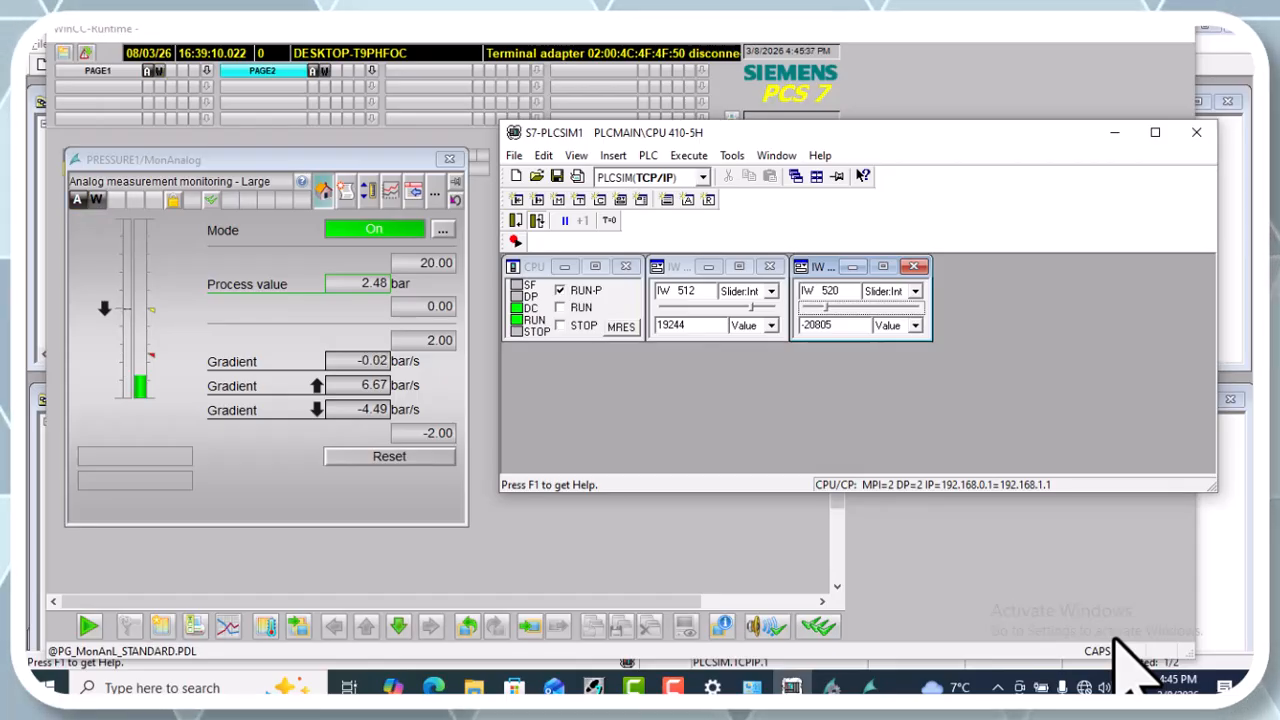
{"action": "left_click", "coordinate": [1142, 642]}
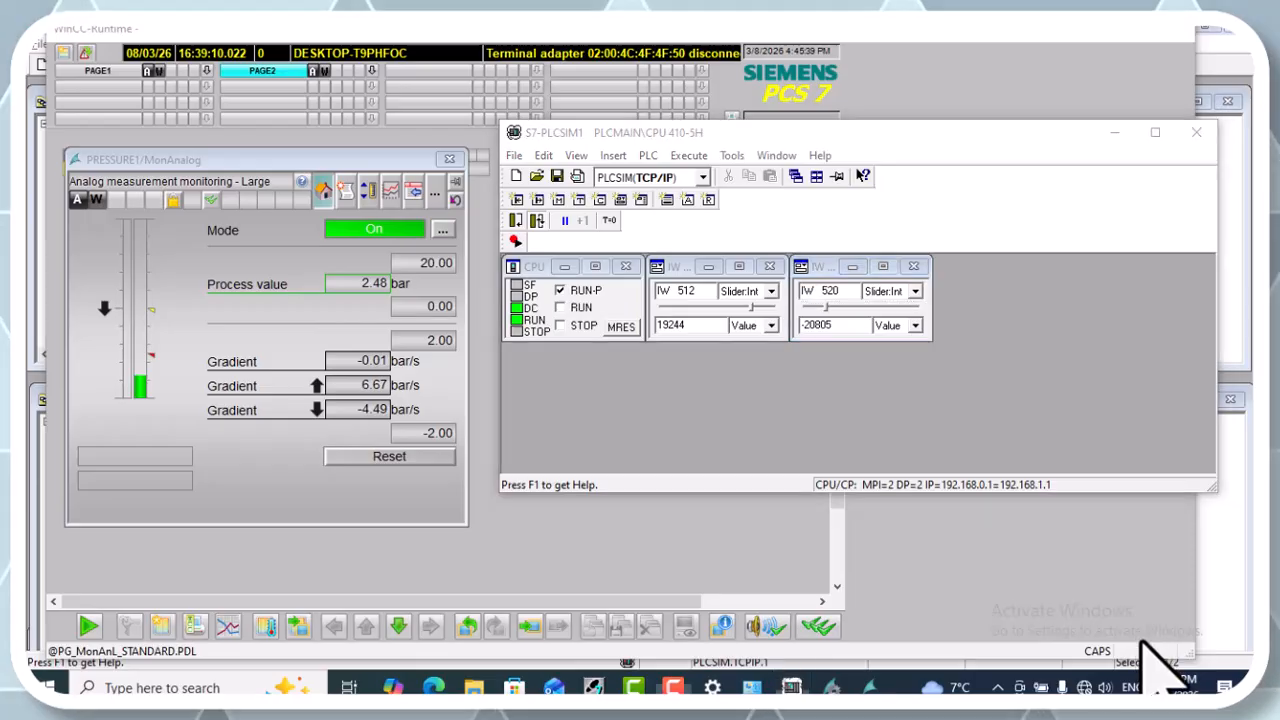